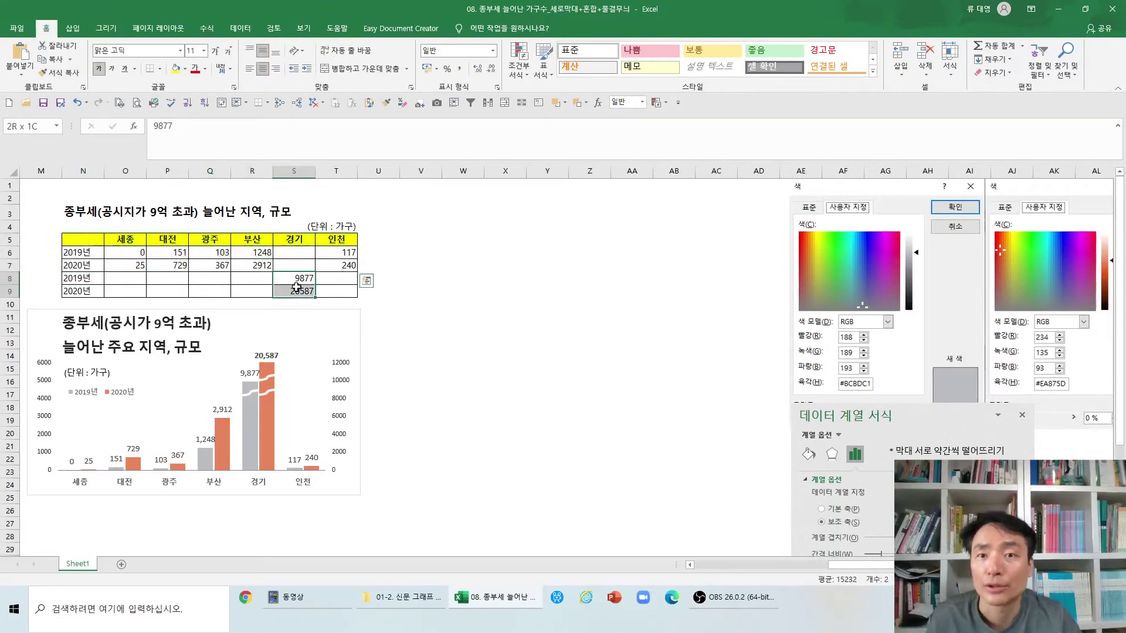
- Copy the two 경기 values from S8:S9 into S6:S7 and clear the pasted cells again
key("ctrl+c")
left_click(295, 253)
key("ctrl+v")
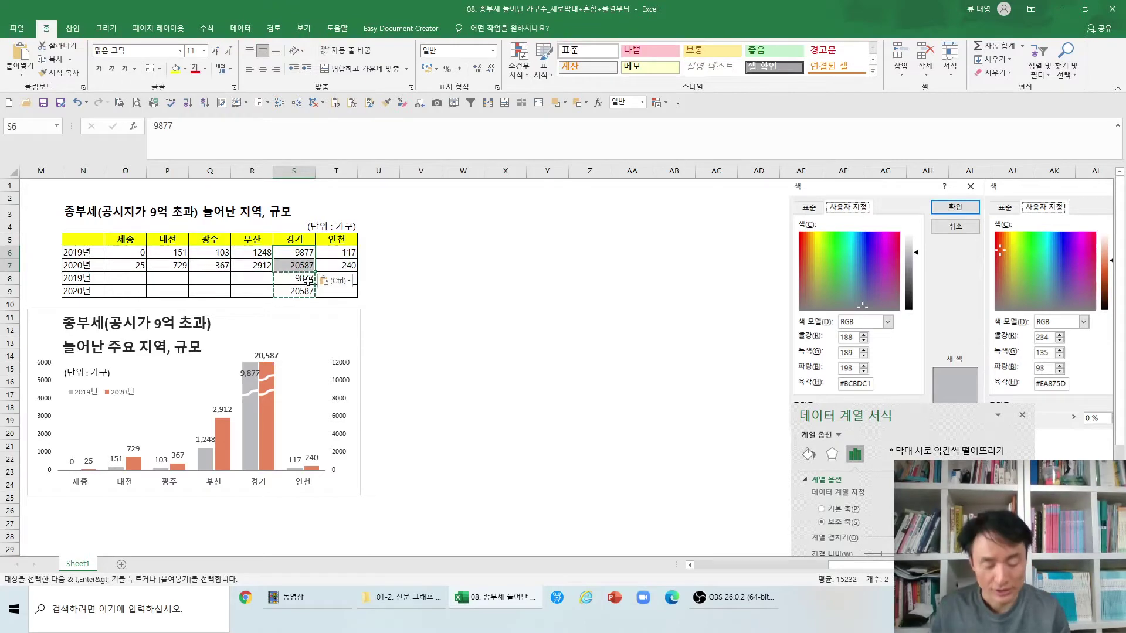
key("Delete")
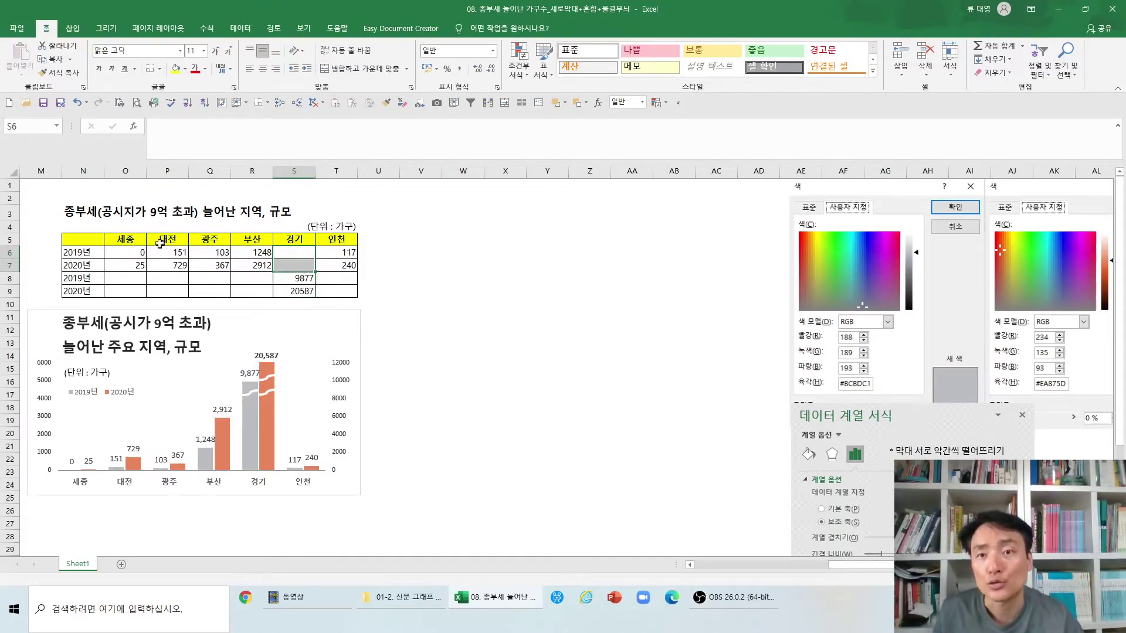
left_click_drag(280, 282, 280, 288)
left_click_drag(93, 241, 340, 241)
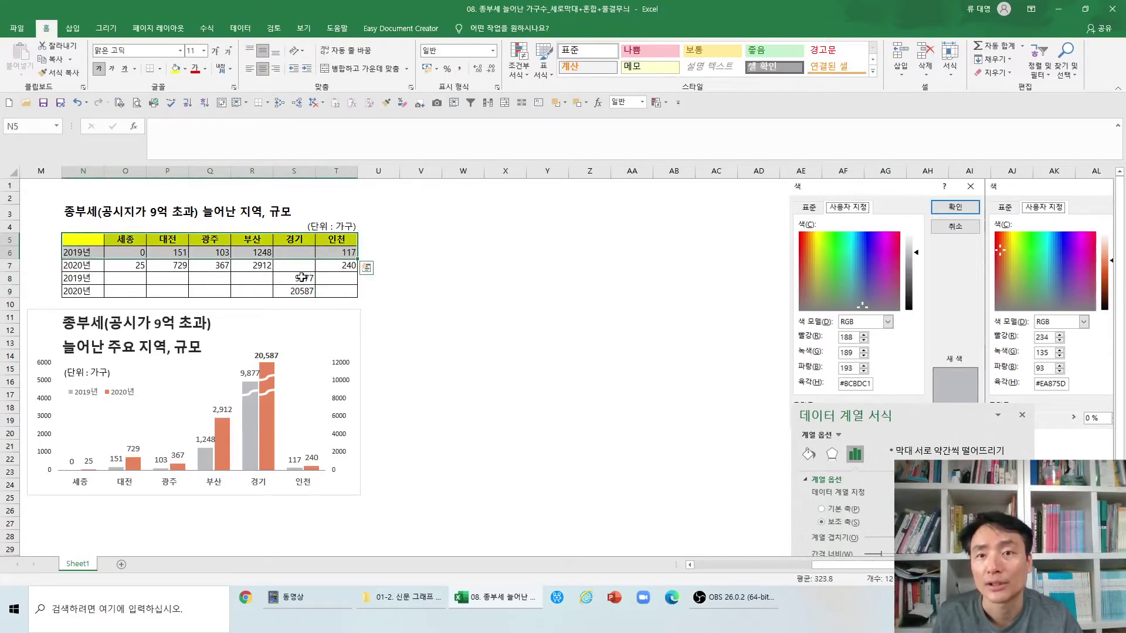
left_click(297, 280)
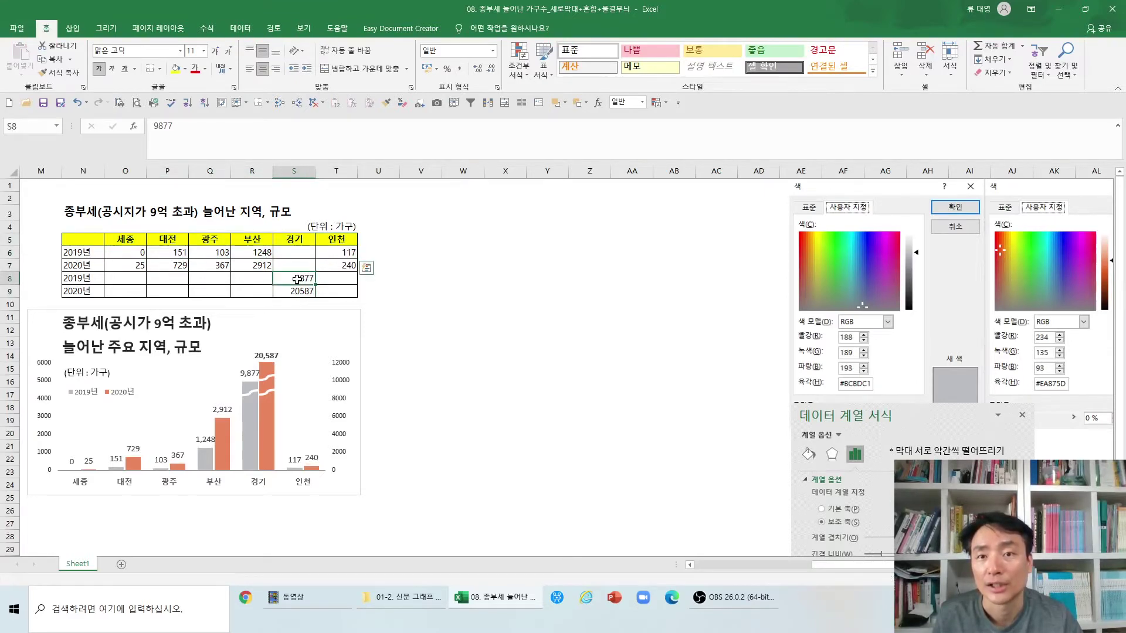
left_click_drag(298, 280, 297, 290)
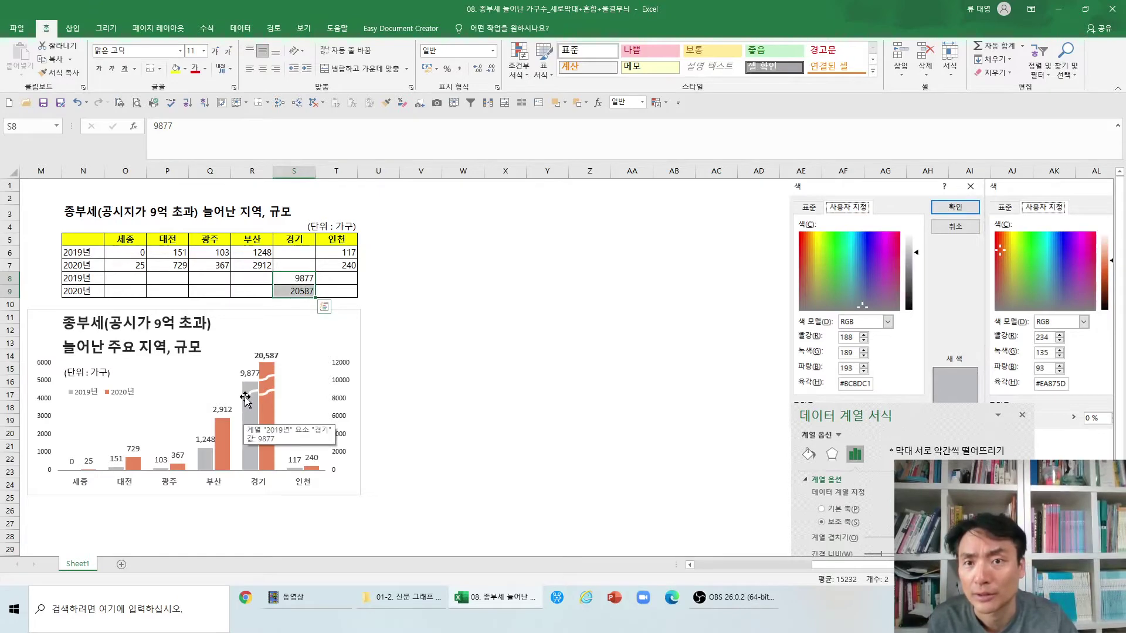
left_click(255, 265)
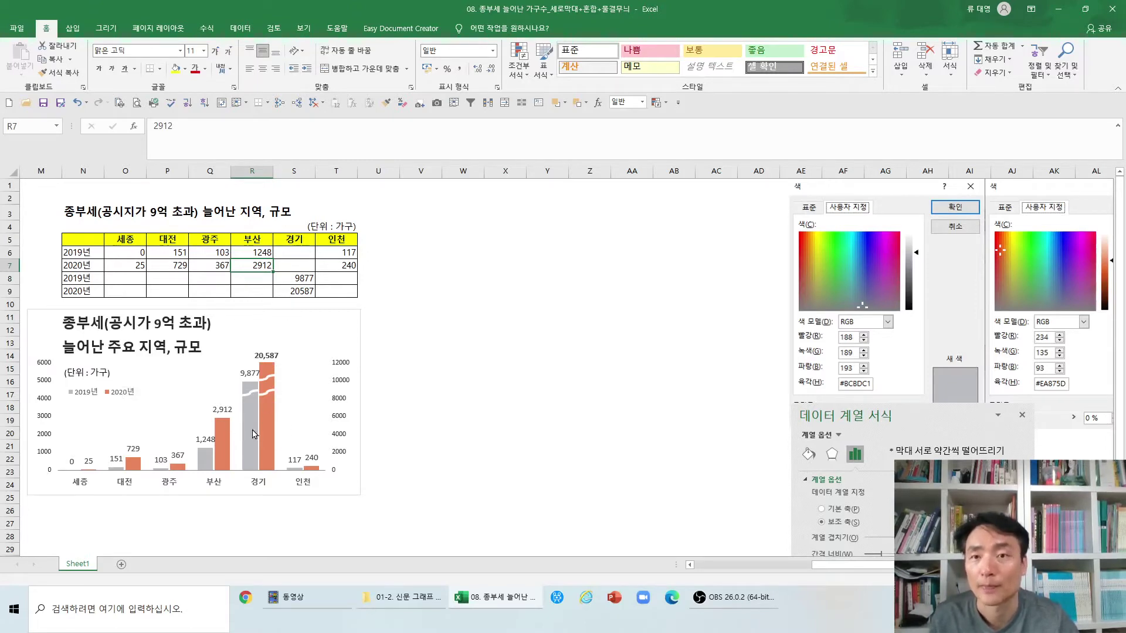
left_click_drag(84, 241, 293, 292)
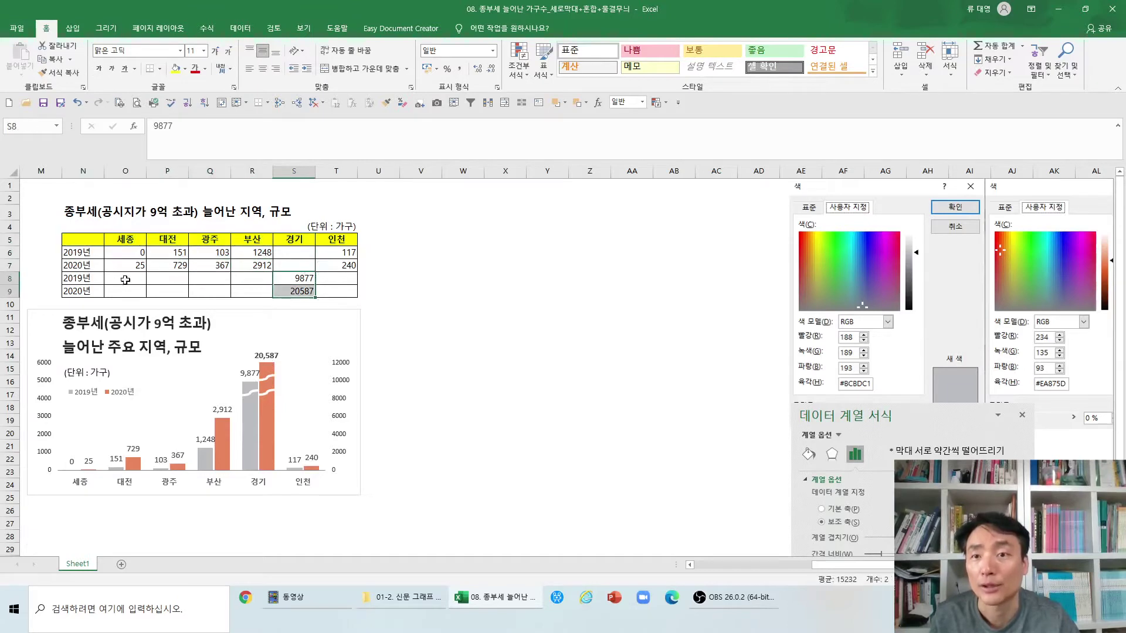
left_click_drag(70, 241, 333, 292)
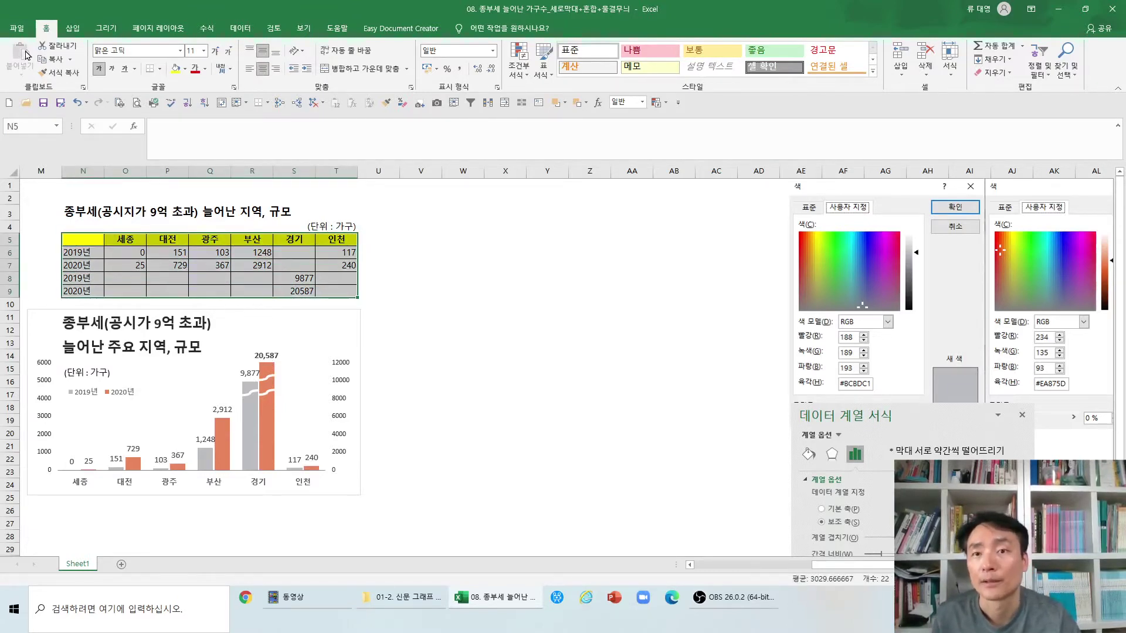
left_click(73, 28)
left_click(457, 69)
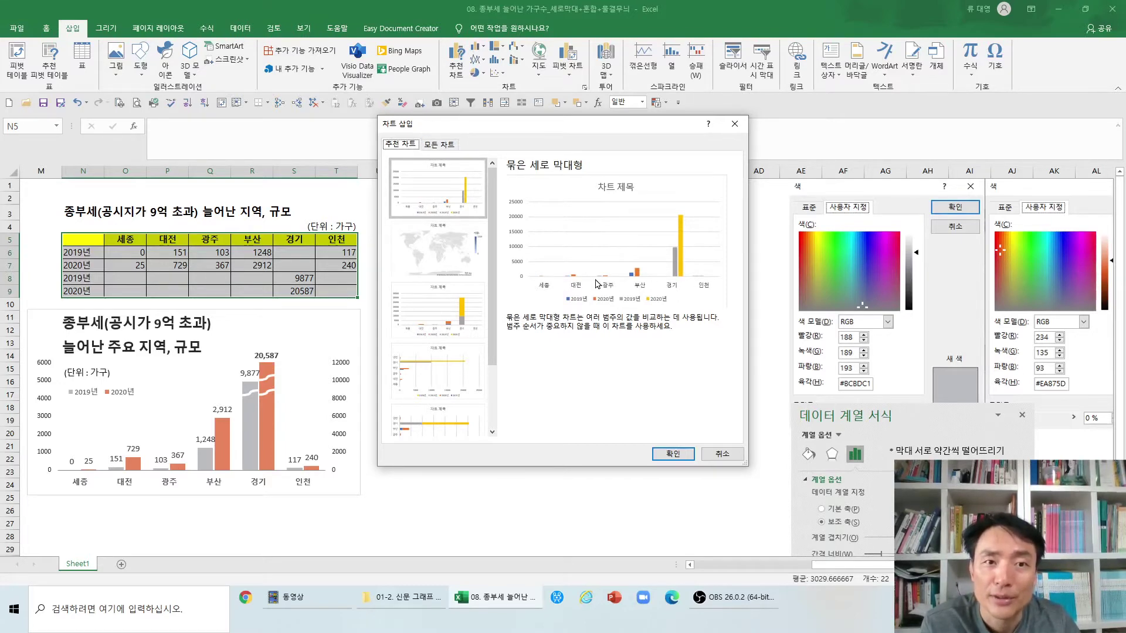
left_click(434, 146)
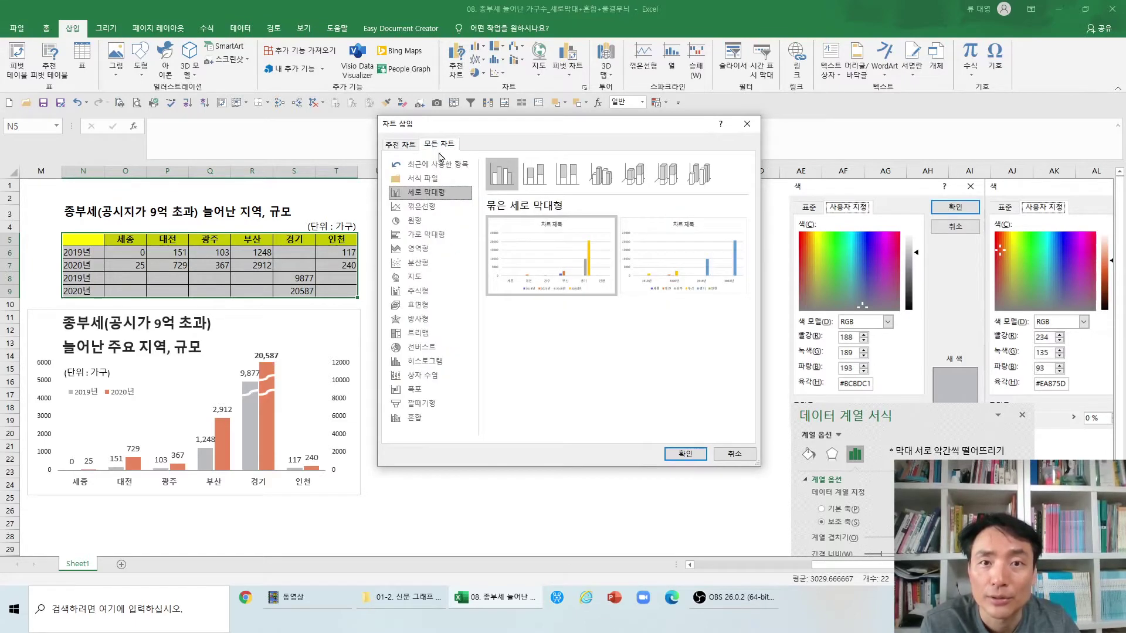
left_click(415, 418)
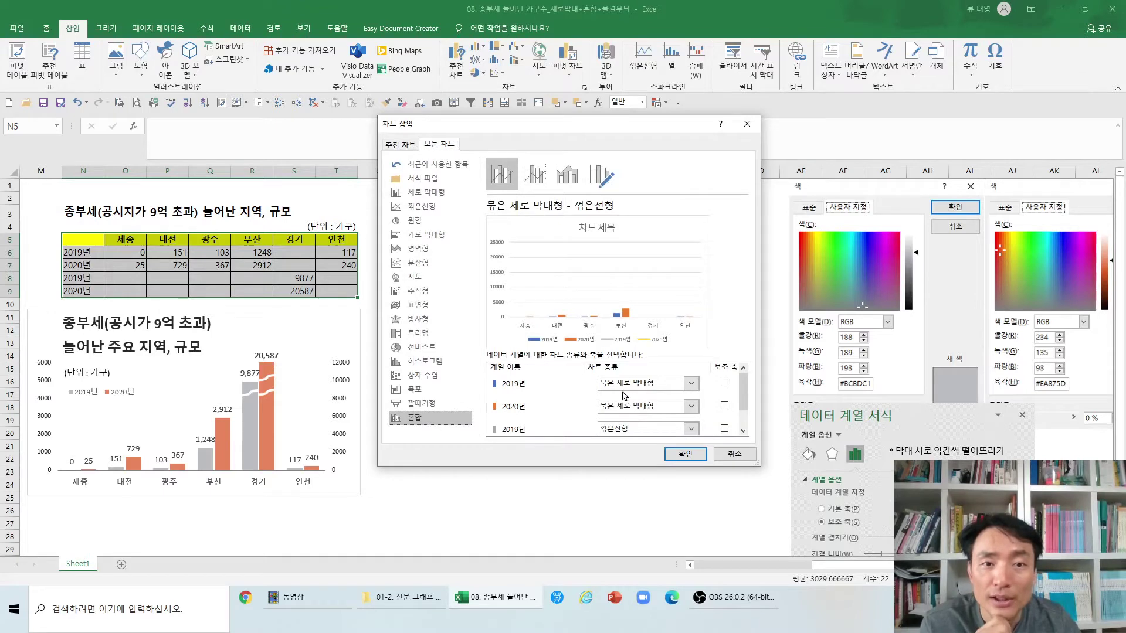
left_click(627, 432)
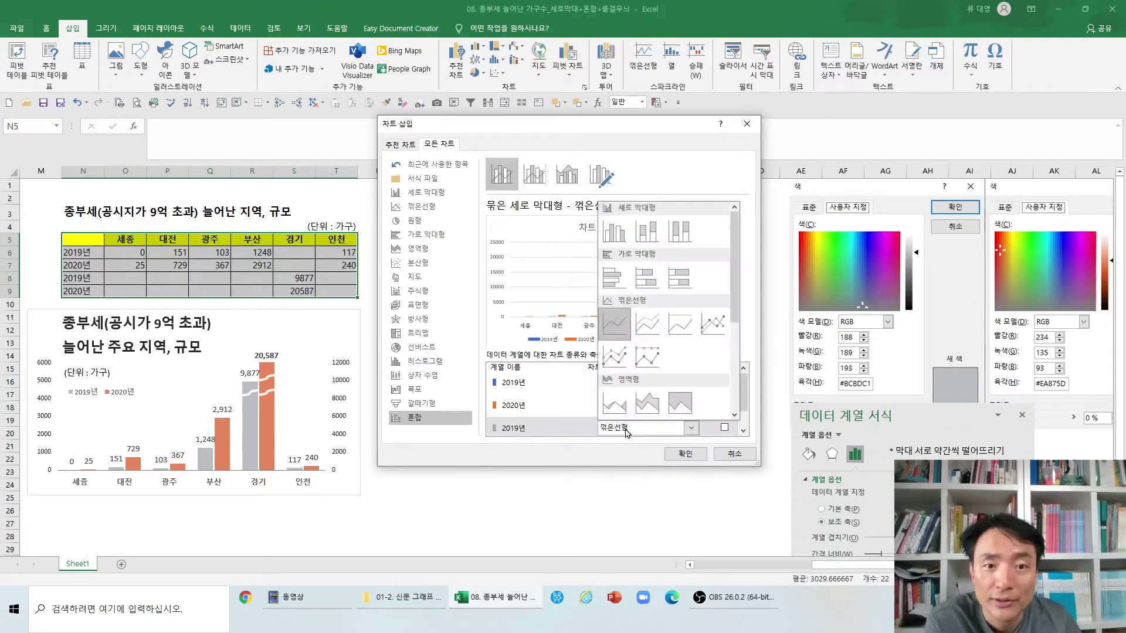
left_click(613, 235)
scroll(743, 393, "down", 1)
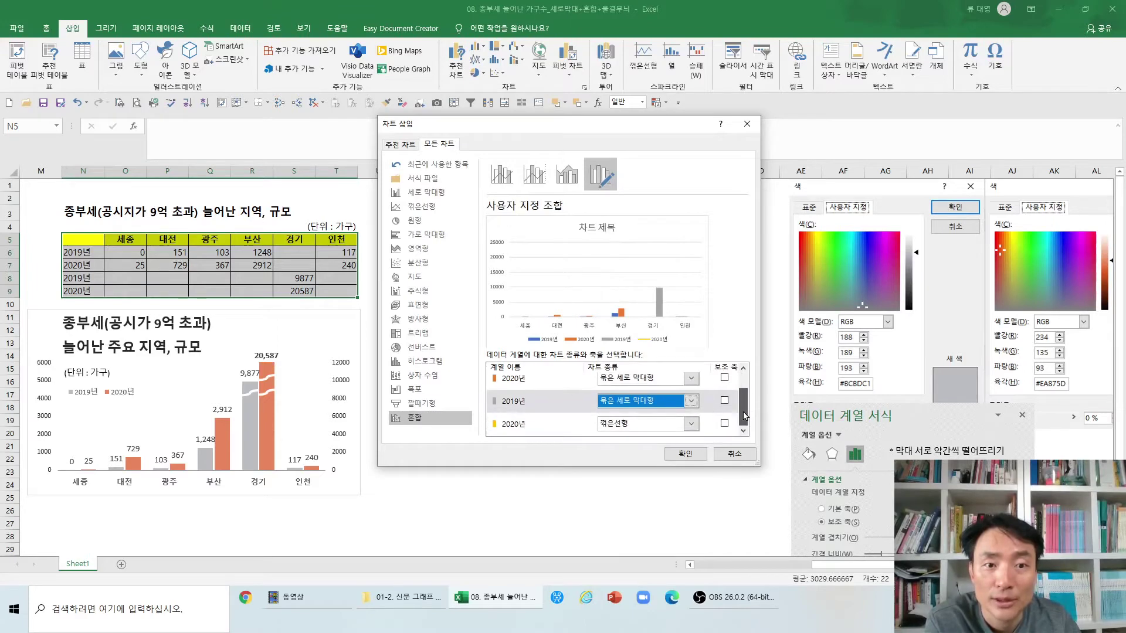
left_click(656, 423)
left_click(621, 233)
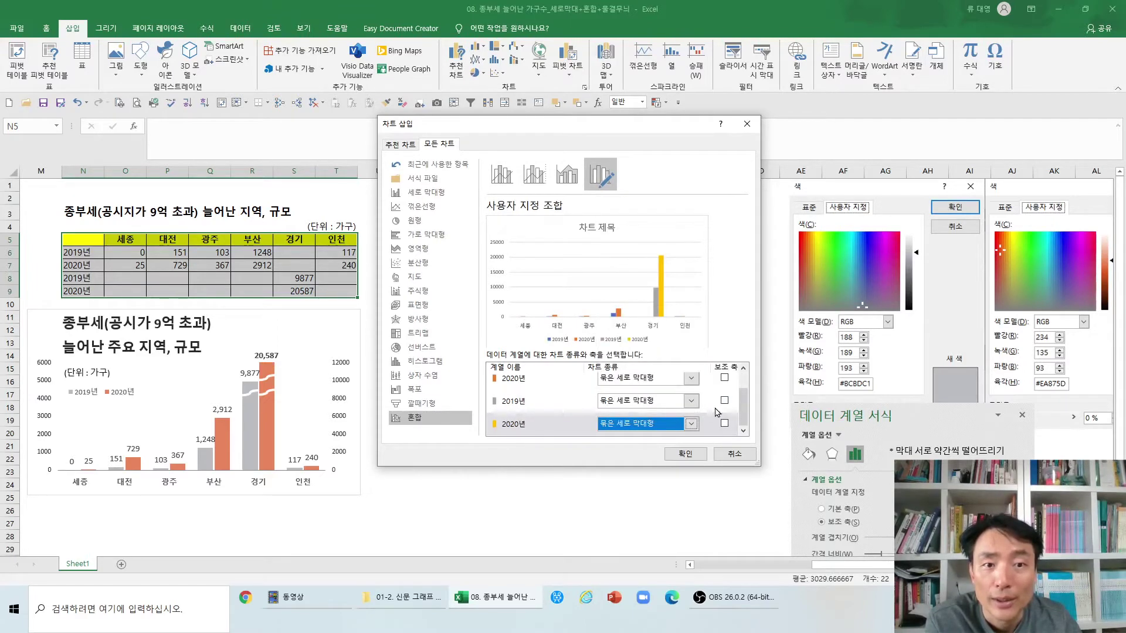
left_click_drag(743, 396, 751, 378)
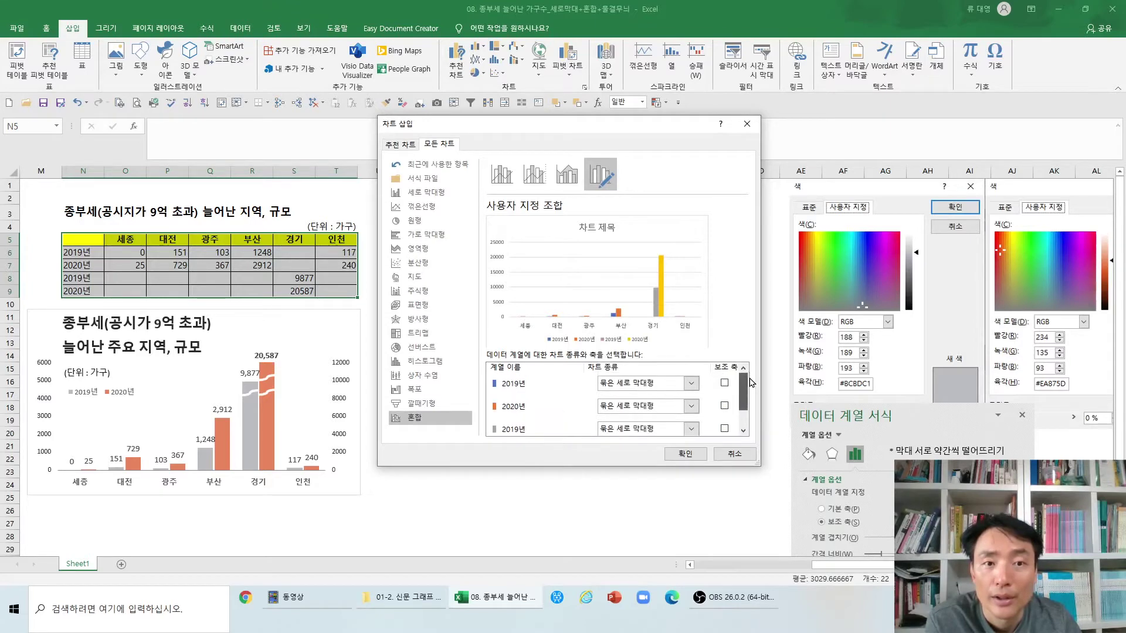
scroll(752, 385, "down", 1)
left_click(603, 423)
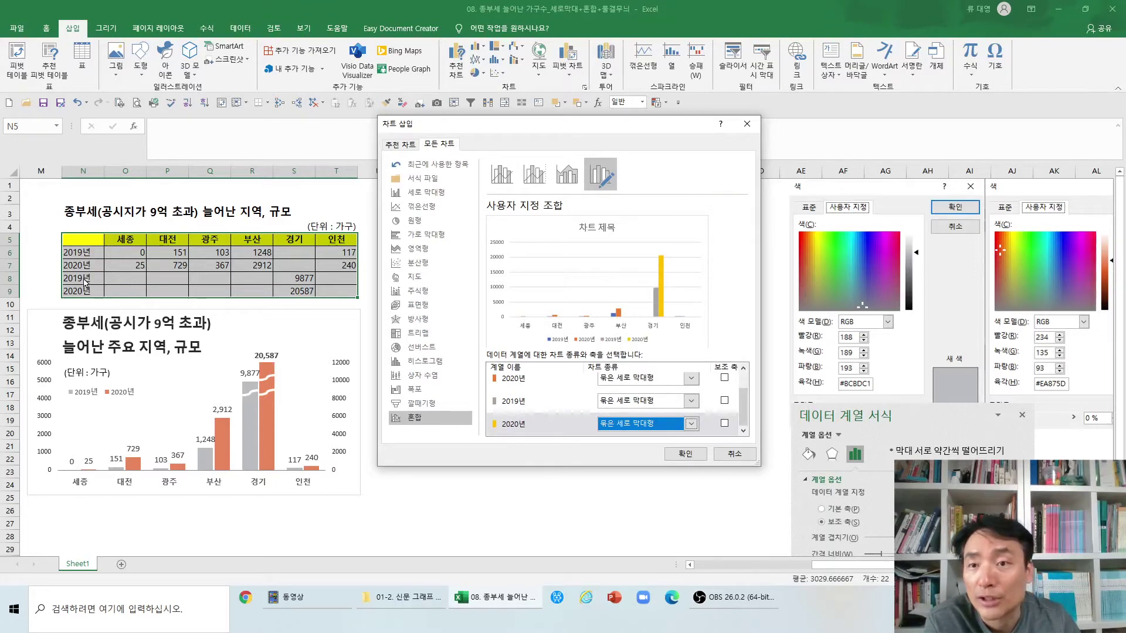
left_click(739, 456)
- Rename the row labels in N8 and N9 as 2019년(2) and 2020년(2)
double_click(91, 275)
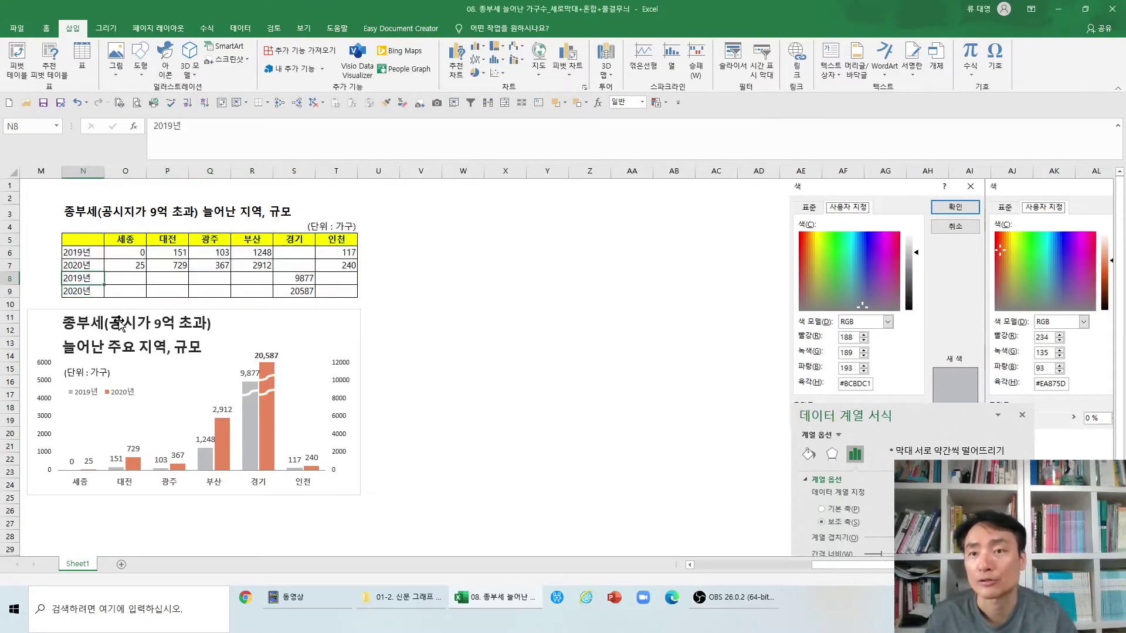
type("(2)")
key("Return")
type("(2)")
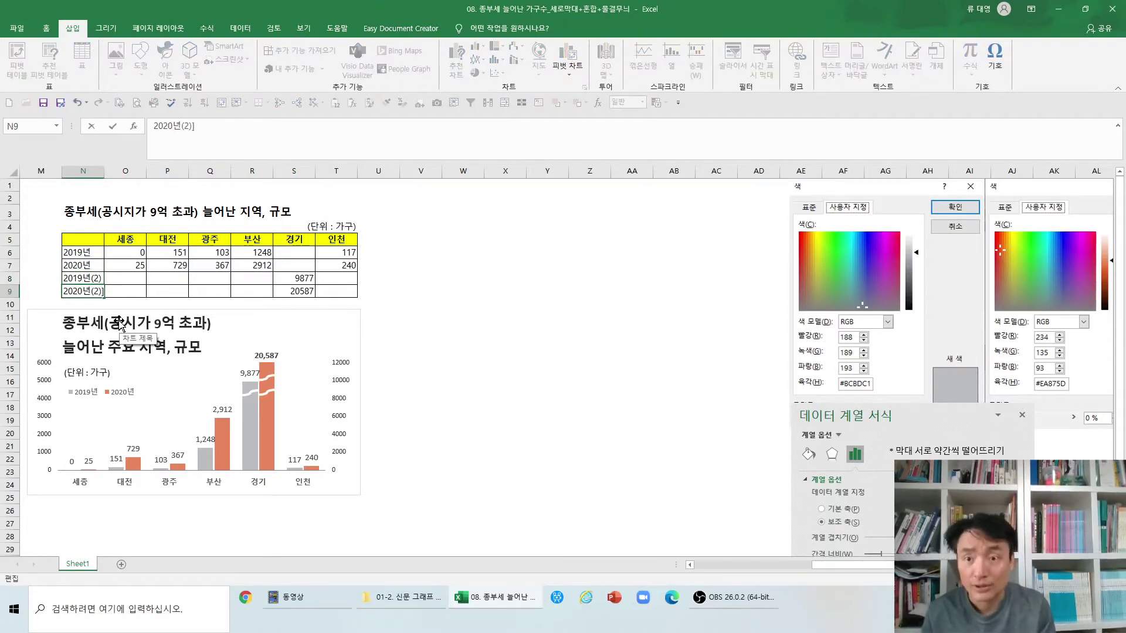
key("BackSpace")
key("Return")
key("Up")
key("Up")
key("F2")
key("Escape")
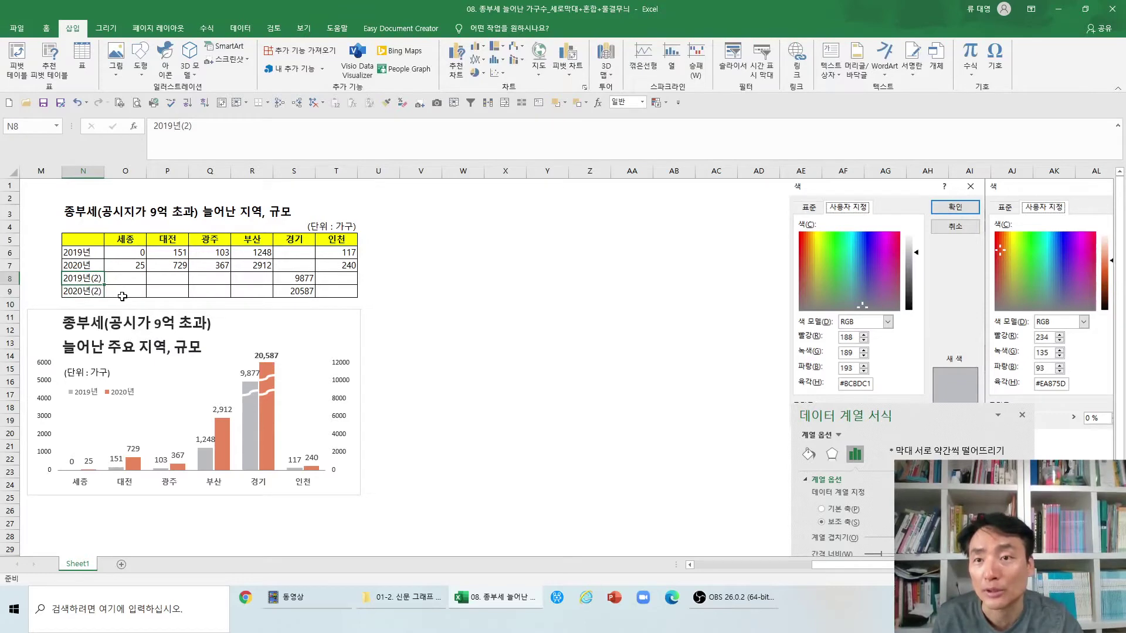
- Set up a combo chart from N5:T9, with the 2019년(2) and 2020년(2) series as clustered columns
mouse_move(94, 241)
left_mouse_down()
mouse_move(367, 288)
mouse_move(340, 292)
left_mouse_up()
left_click(457, 65)
left_click(441, 144)
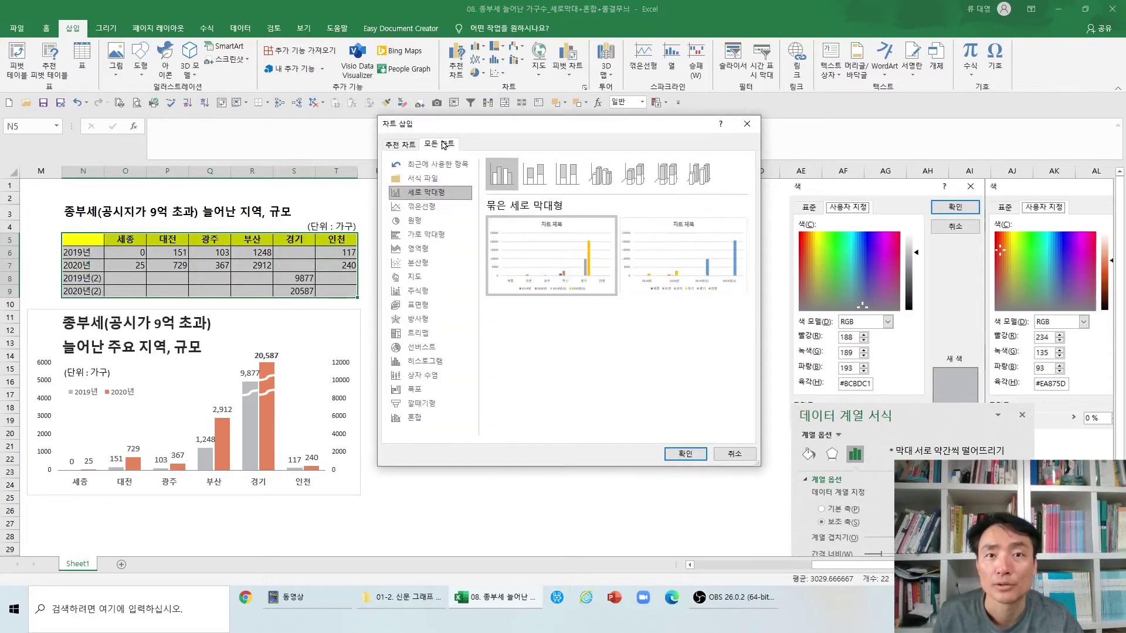
left_click(431, 420)
left_click(641, 432)
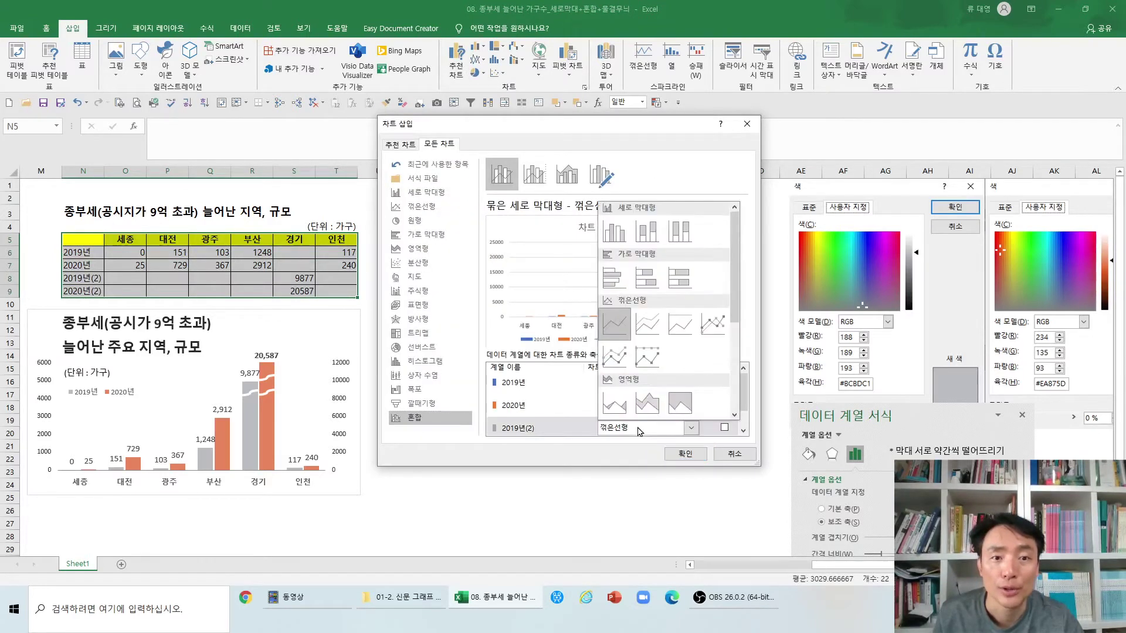
left_click(608, 237)
scroll(749, 394, "down", 1)
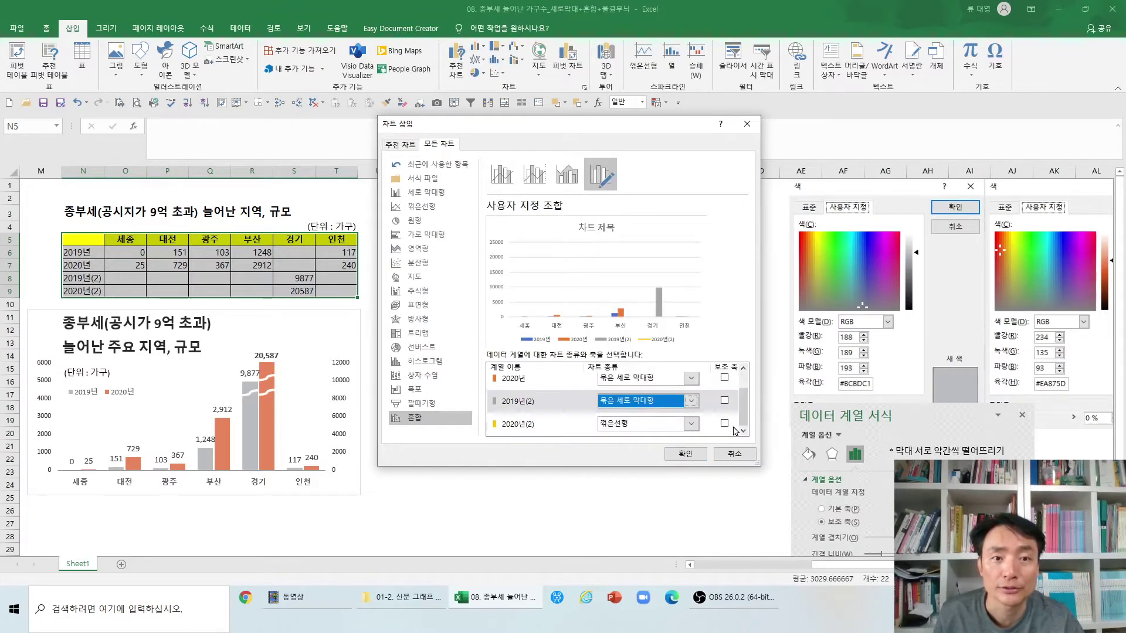
left_click(673, 424)
left_click(610, 238)
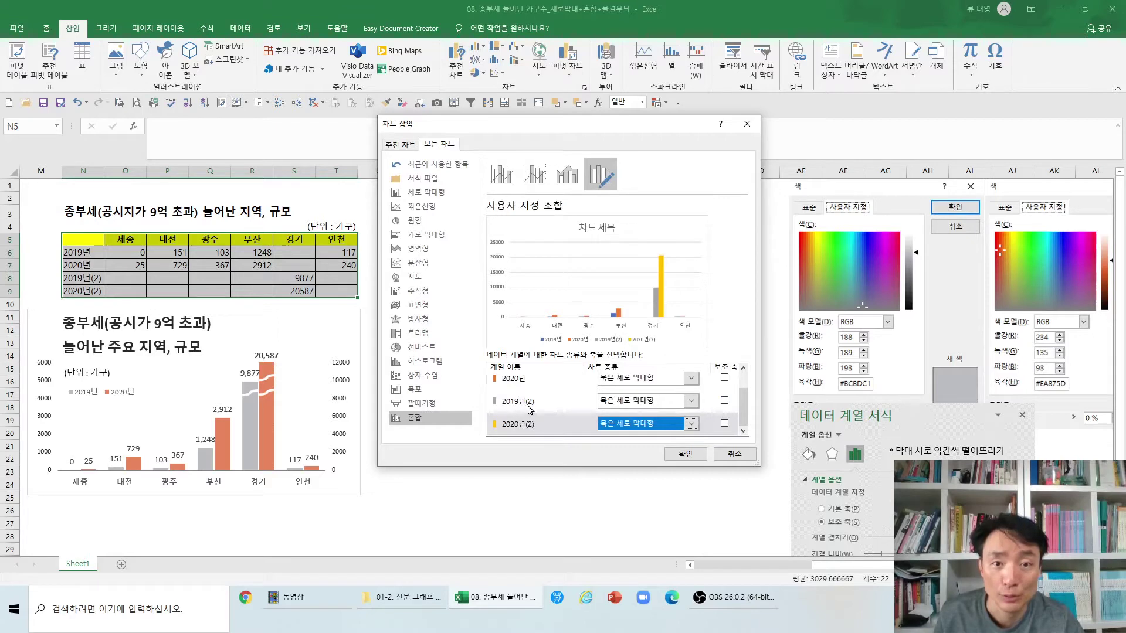
- Assign the 2019년(2) and 2020년(2) series to the secondary axis and insert the combo chart beside the existing chart
left_click(724, 401)
left_click(725, 424)
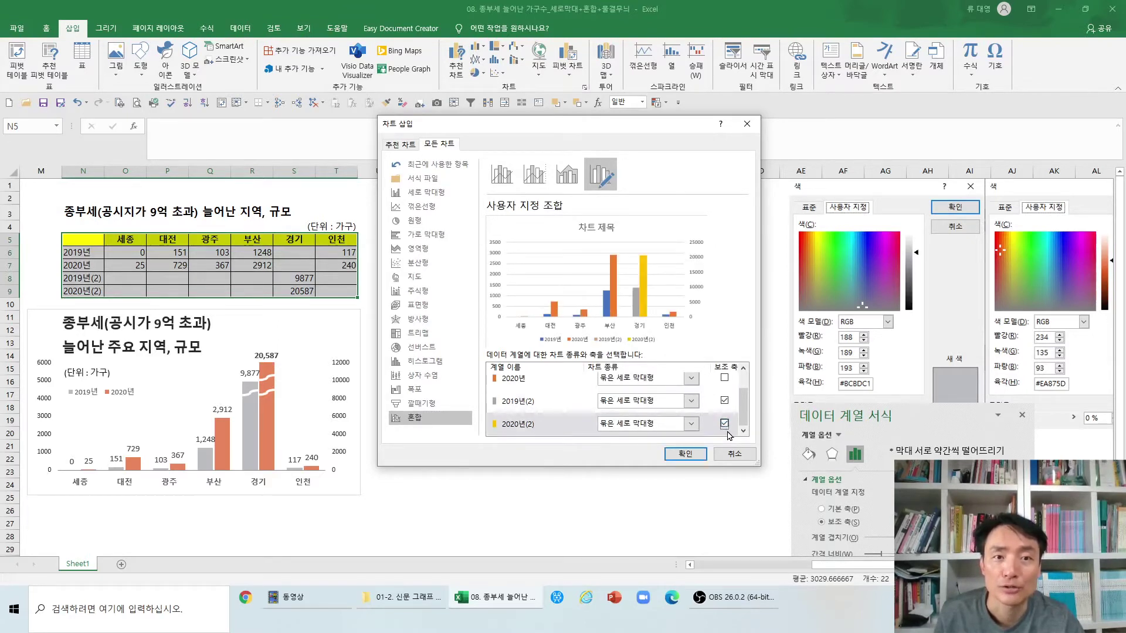
left_click(686, 455)
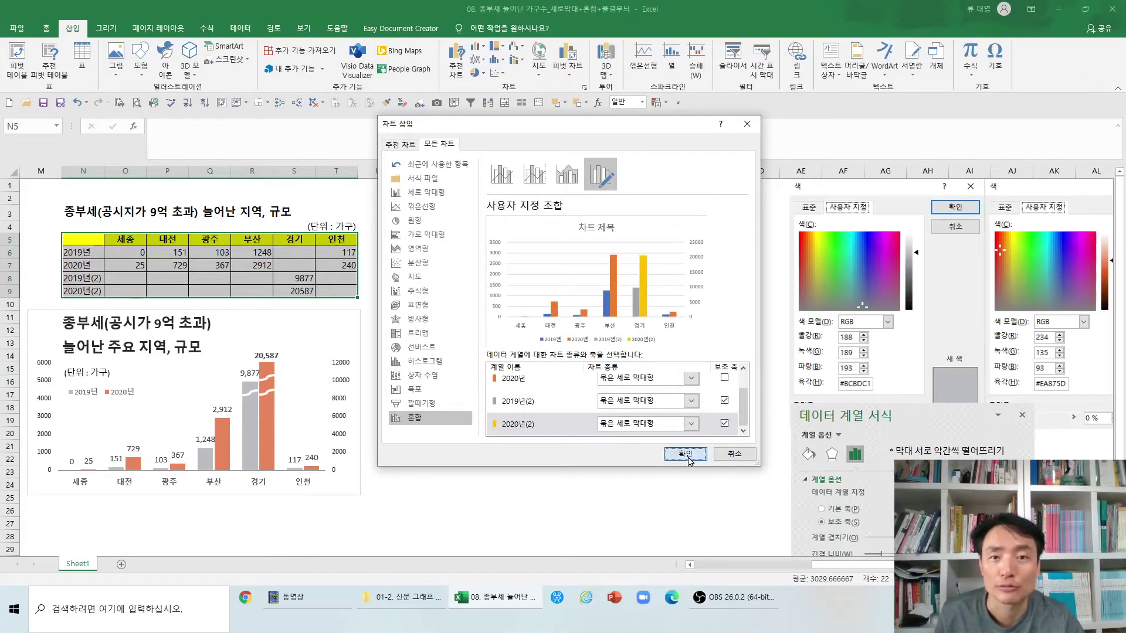
left_click_drag(657, 453, 683, 498)
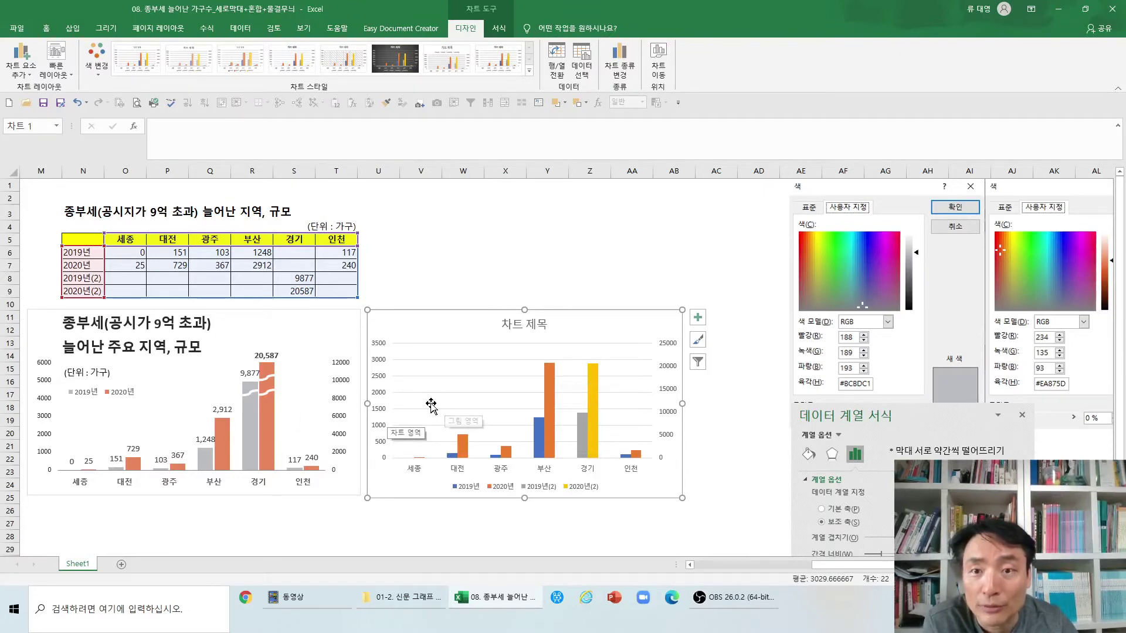
- Set the maximum of the new chart's primary vertical axis to 6000
left_click(380, 350)
right_click(378, 349)
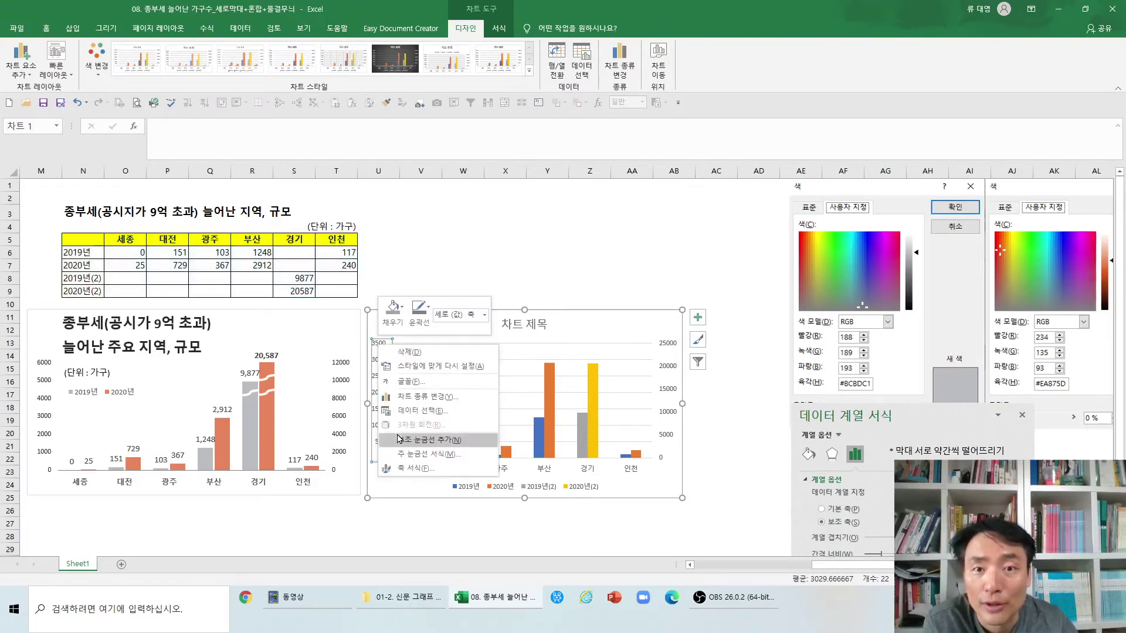
left_click(406, 468)
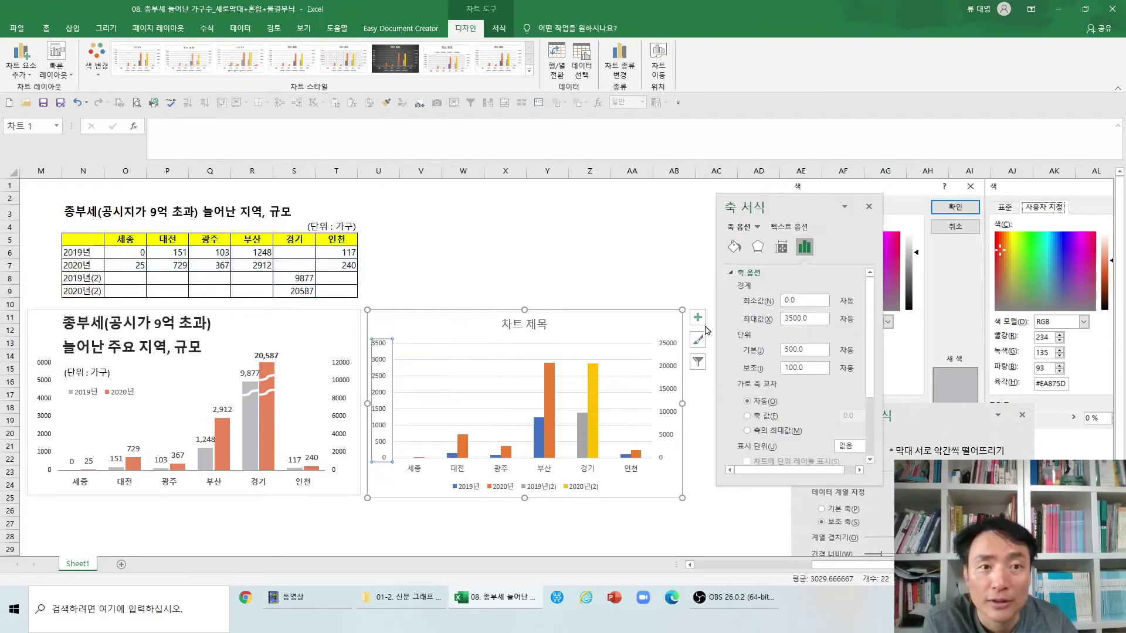
left_click(790, 320)
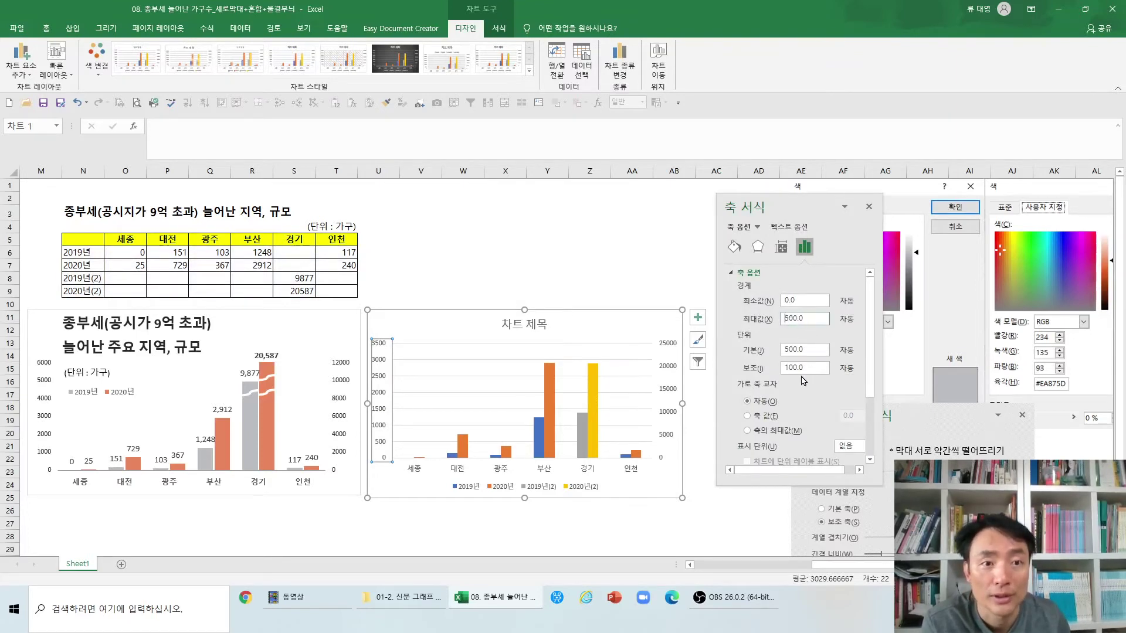
type("60")
key("Return")
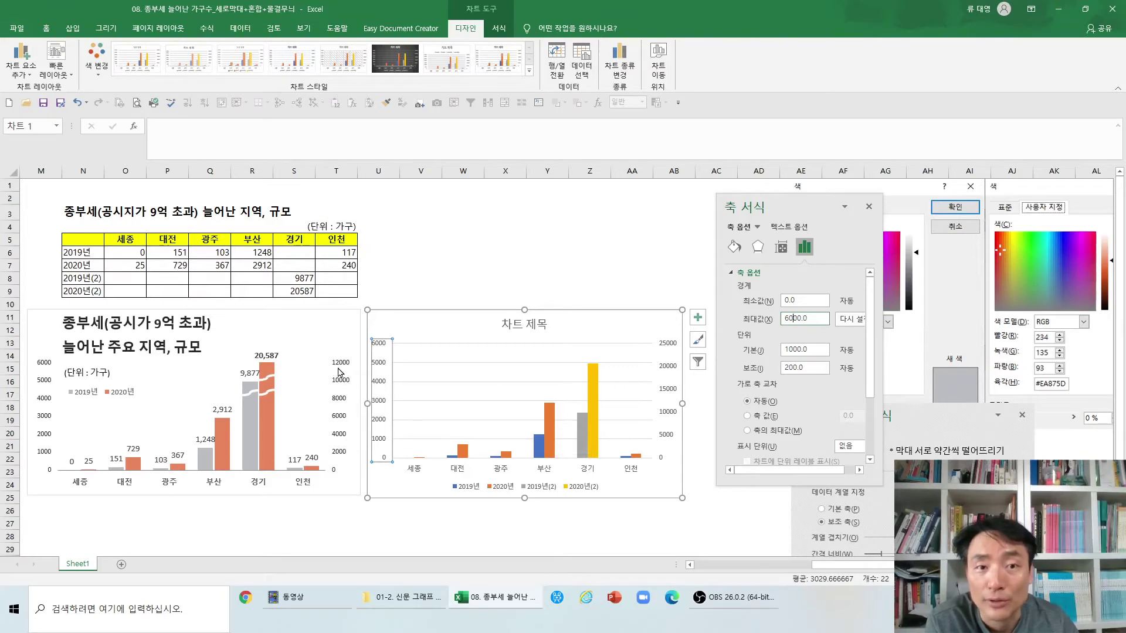
- Set the maximum of the new chart's secondary vertical axis to 12000
left_click(671, 349)
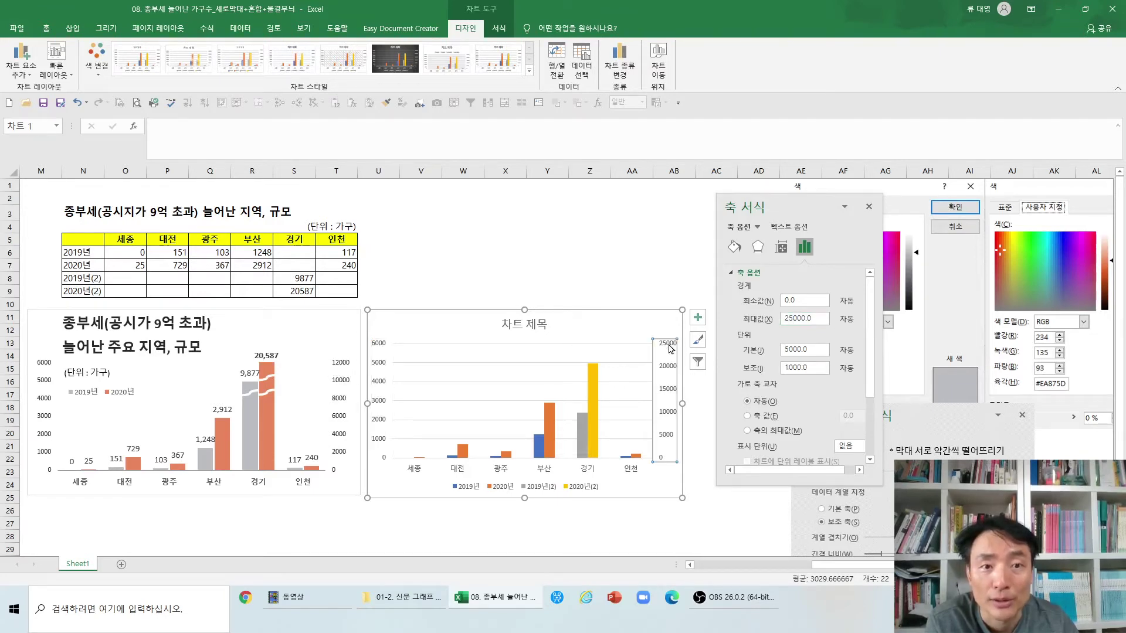
right_click(671, 349)
left_click(698, 471)
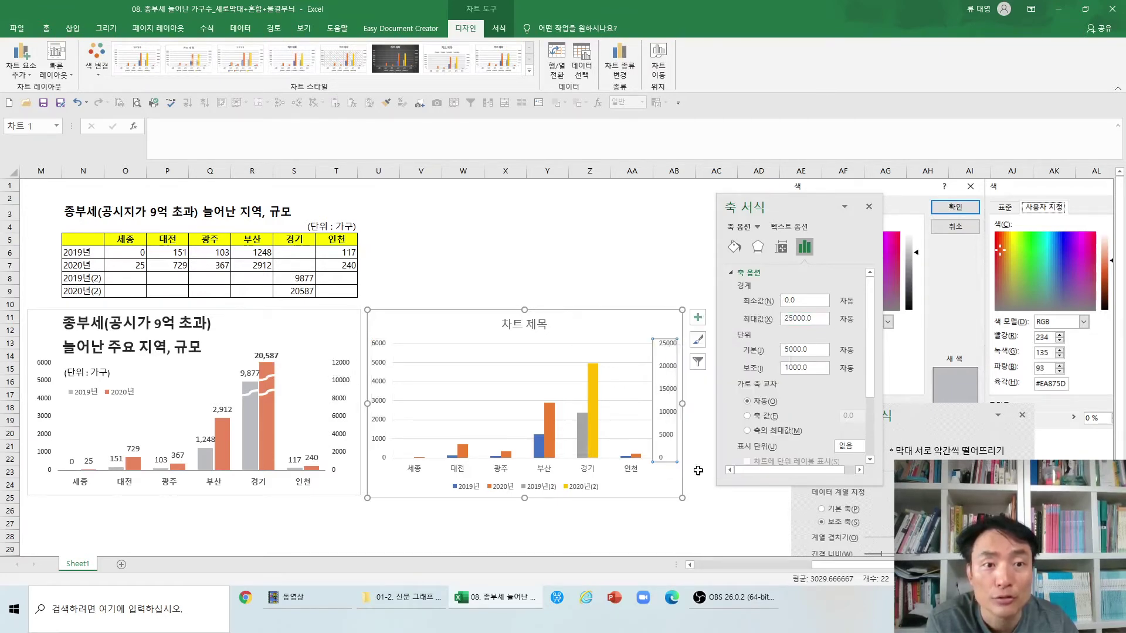
left_click(786, 316)
key("Delete")
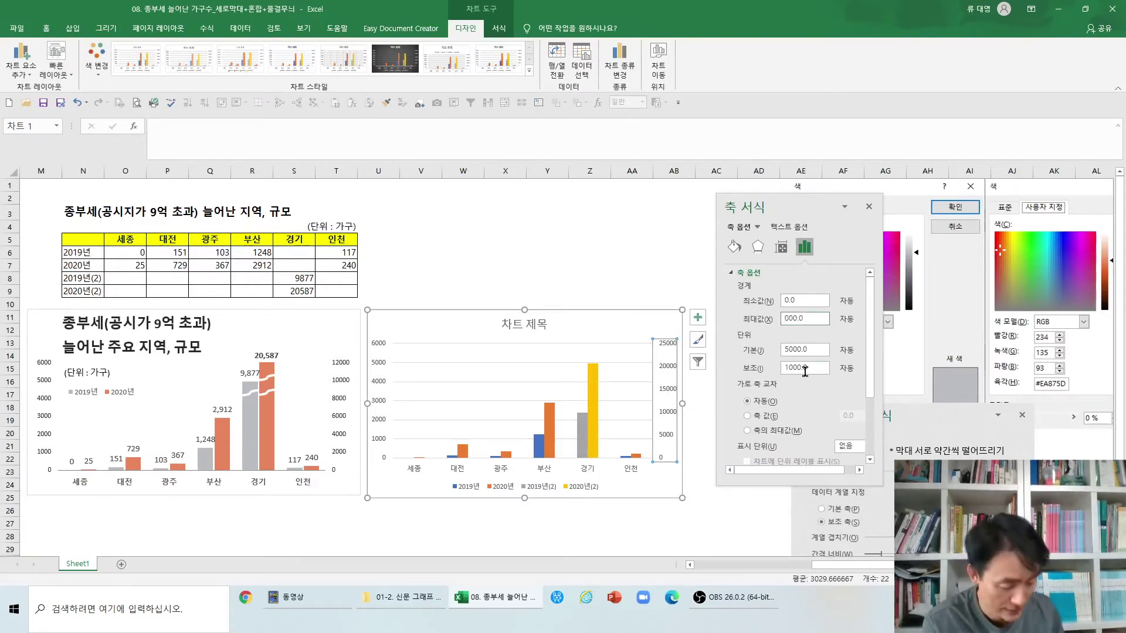
key("Return")
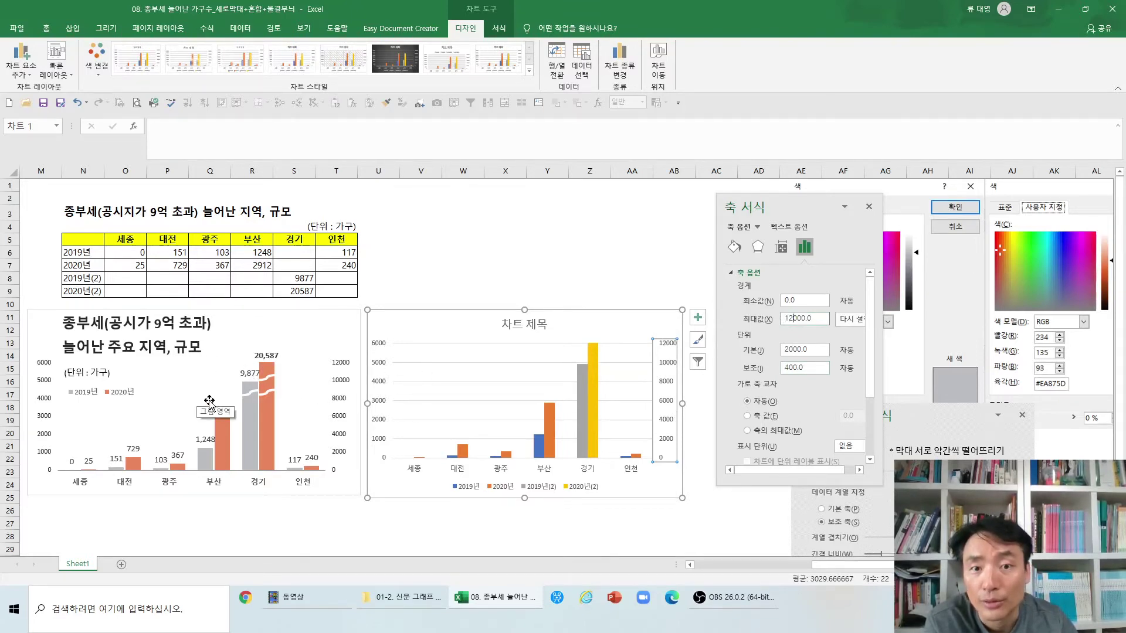
- Move the new chart's legend to its upper-right corner and extend the plot area down into the freed space
left_click(545, 490)
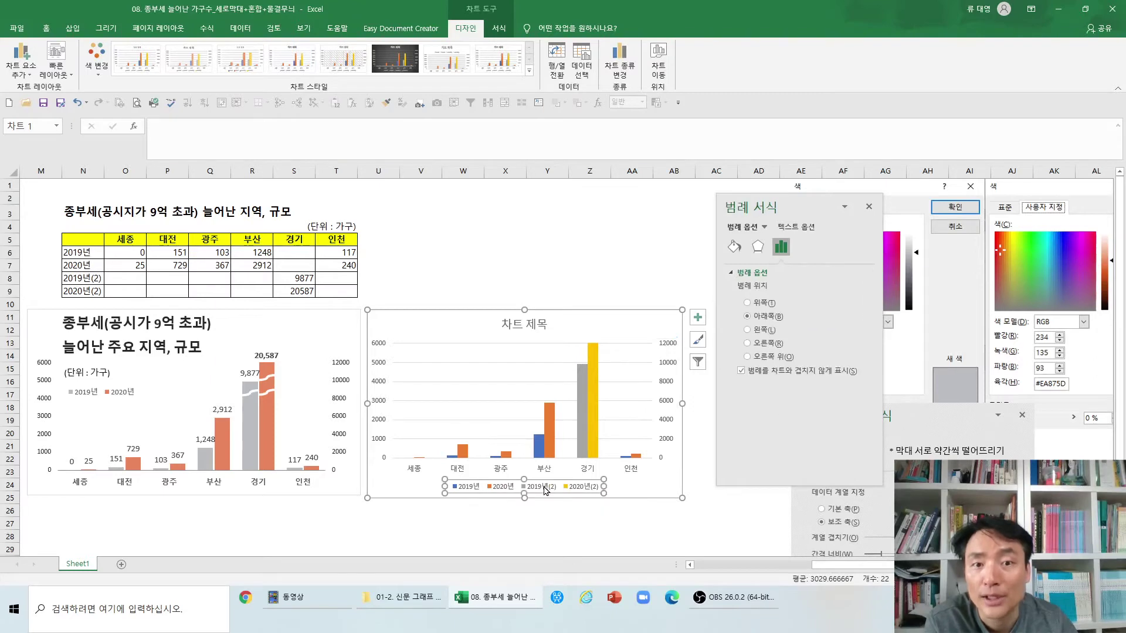
left_click(697, 317)
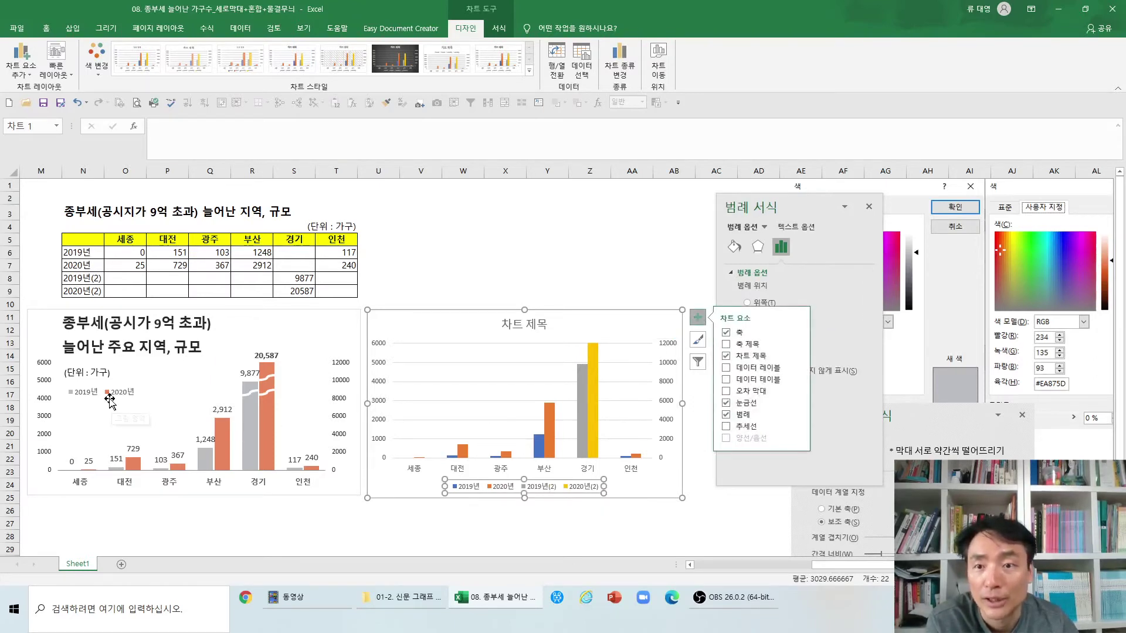
left_click(541, 480)
left_click_drag(634, 313, 633, 314)
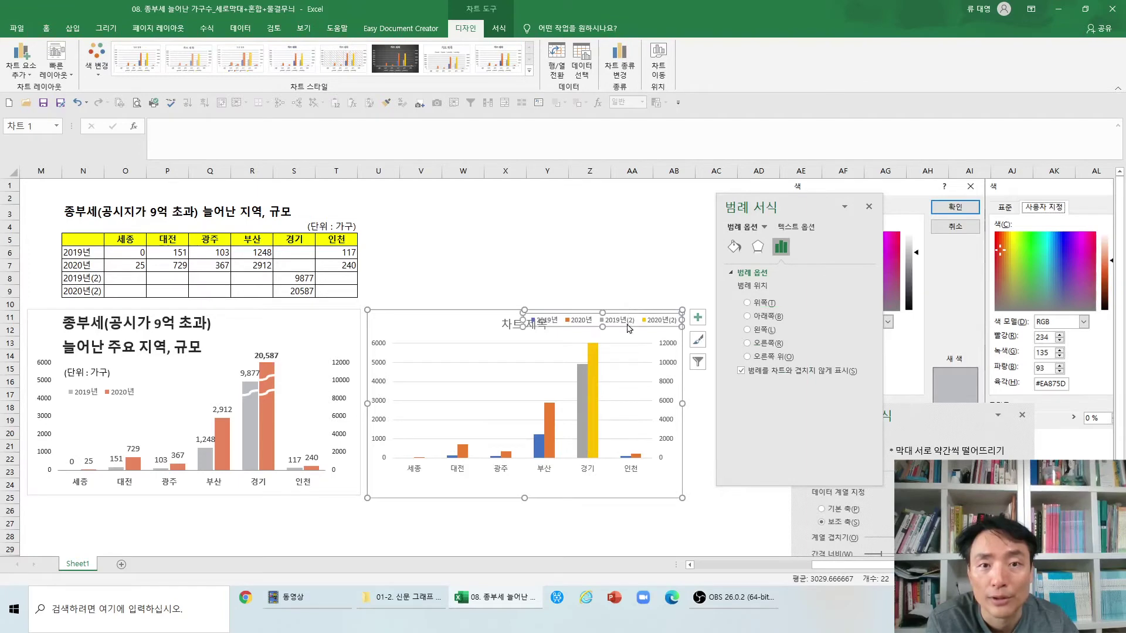
left_click(504, 405)
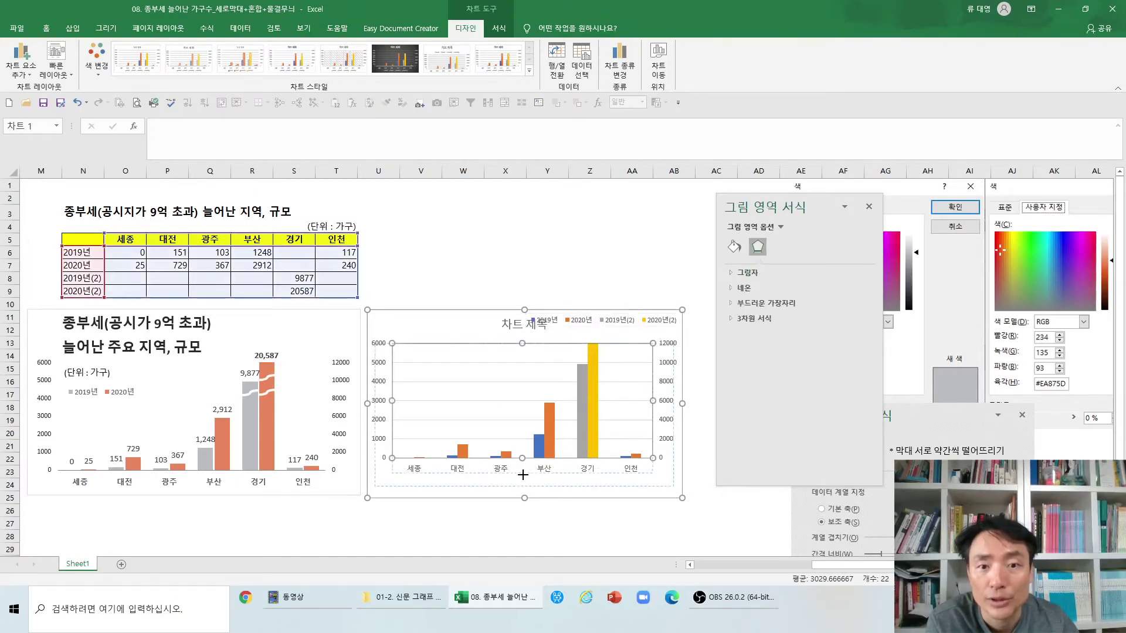
left_click_drag(523, 480, 523, 478)
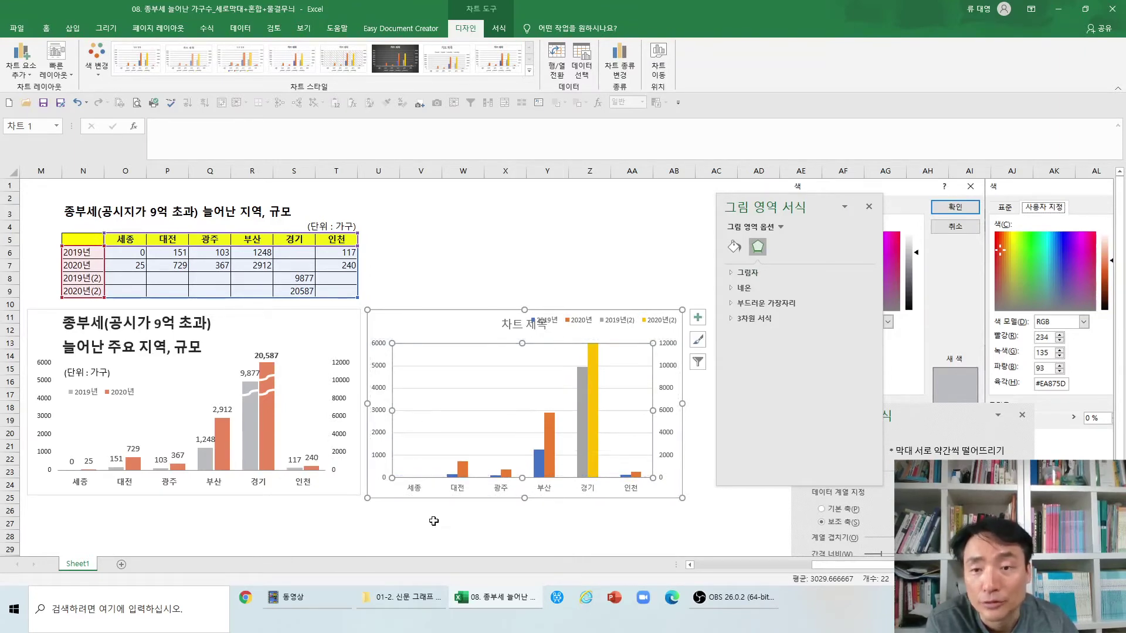
- Set the gap width of the primary-axis 2020년 series in the new chart to 80%
right_click(550, 461)
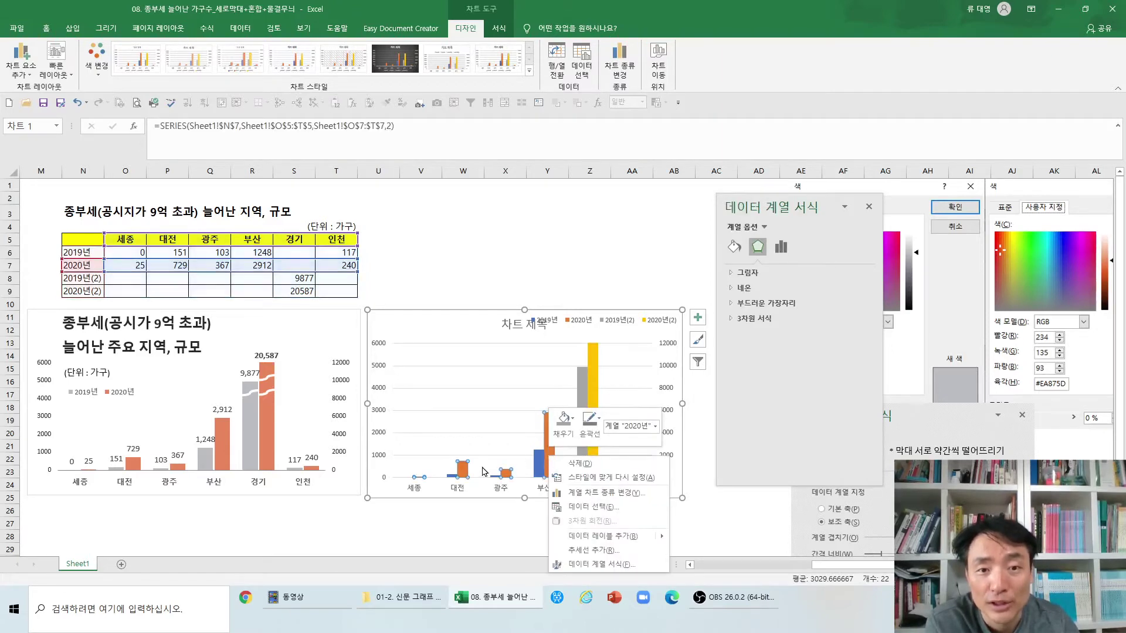
key("Escape")
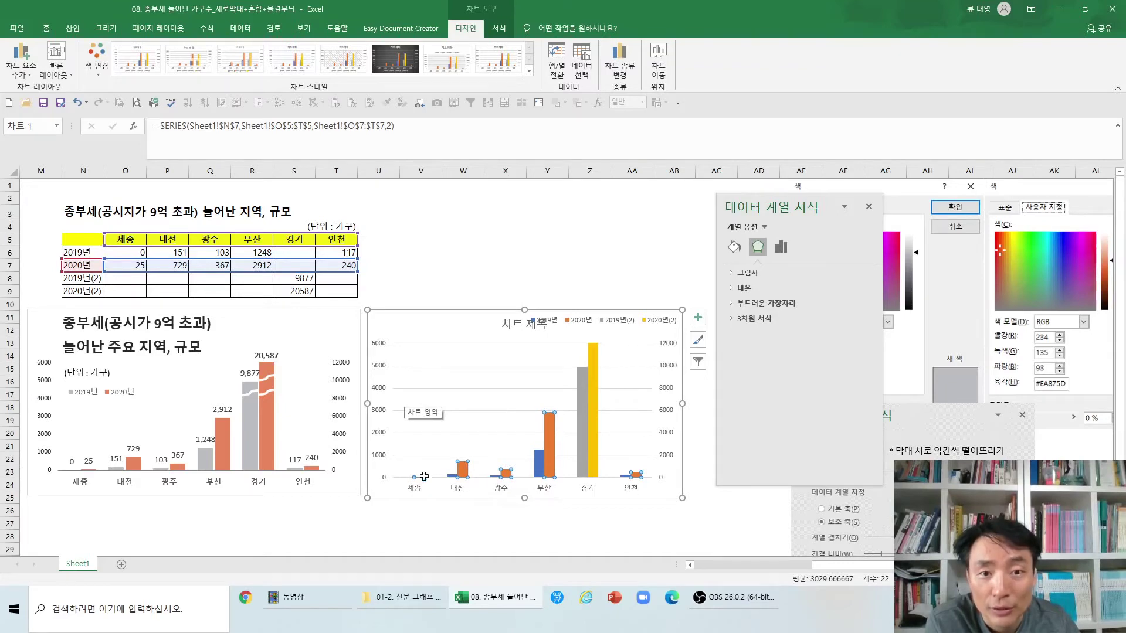
right_click(547, 439)
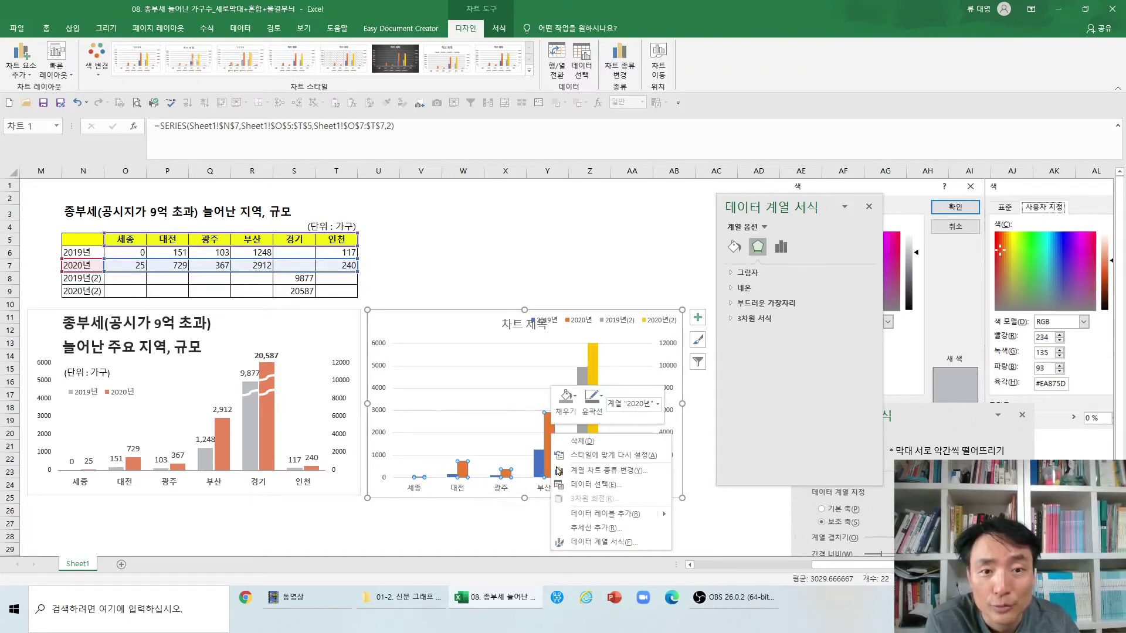
left_click(579, 543)
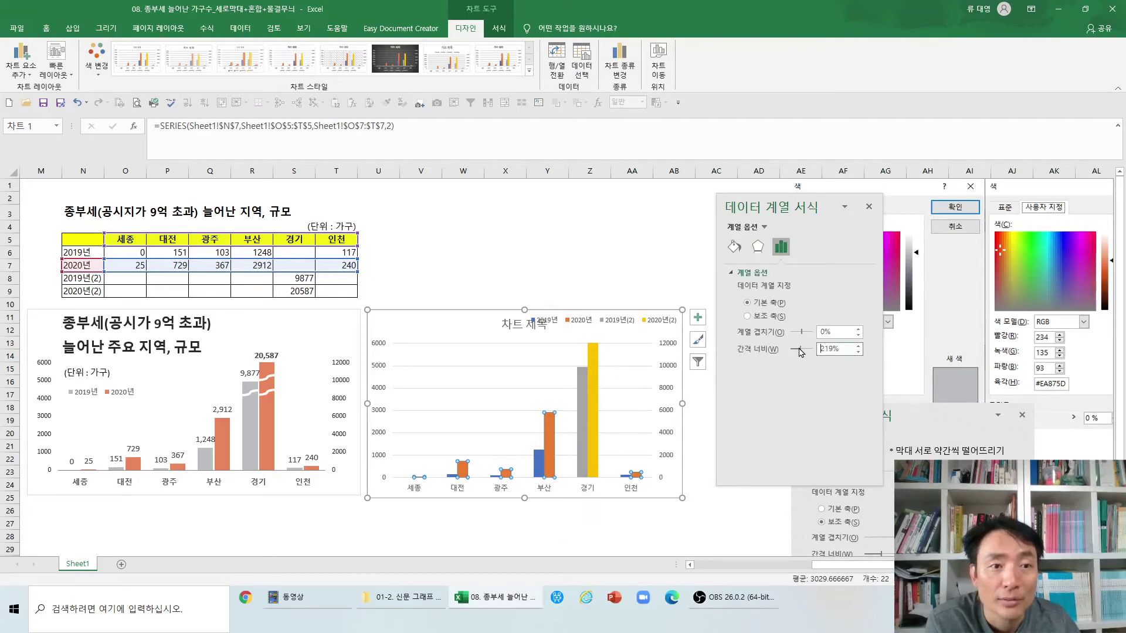
key("Delete")
type("80")
key("Return")
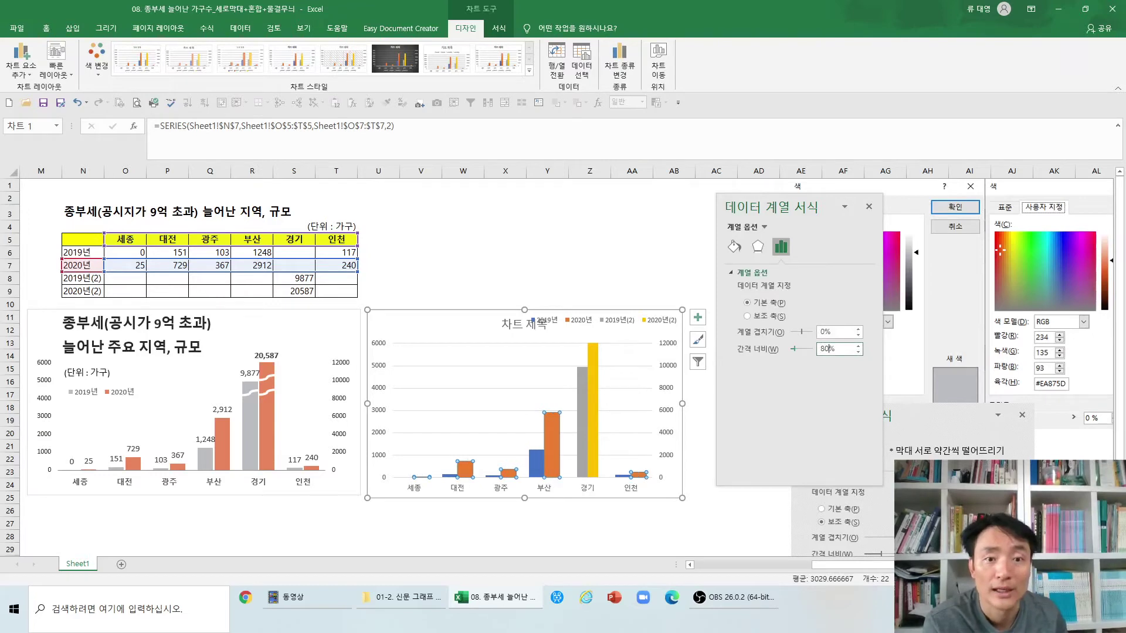
left_click(575, 536)
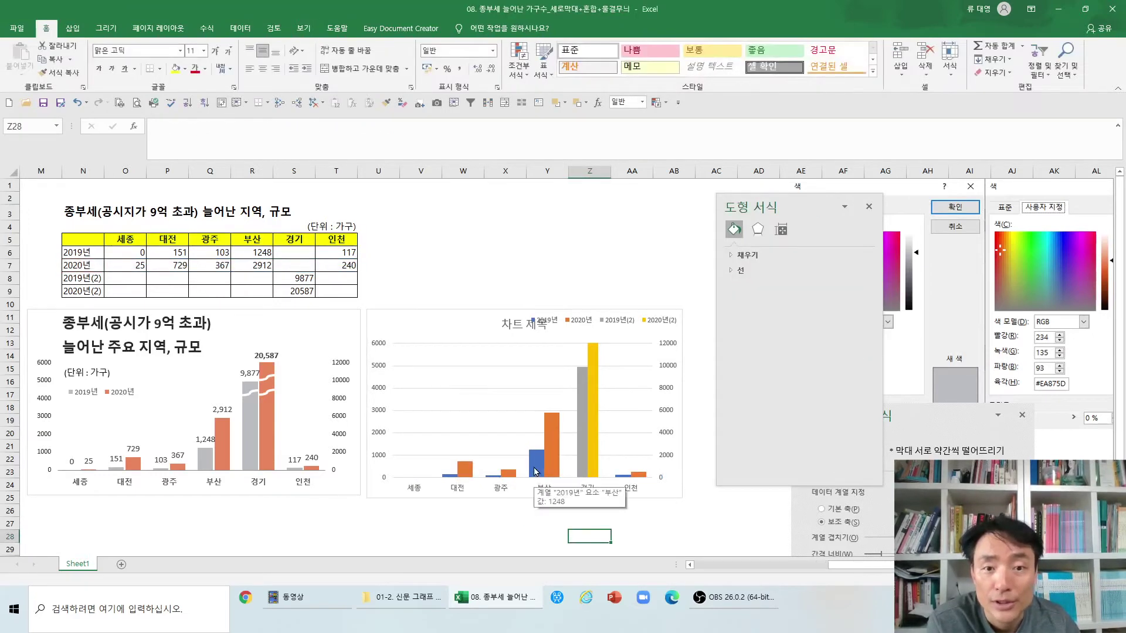
- Set the secondary-axis 2020년(2) series to a gap width of 80% and a series overlap of -10%
left_click(597, 453)
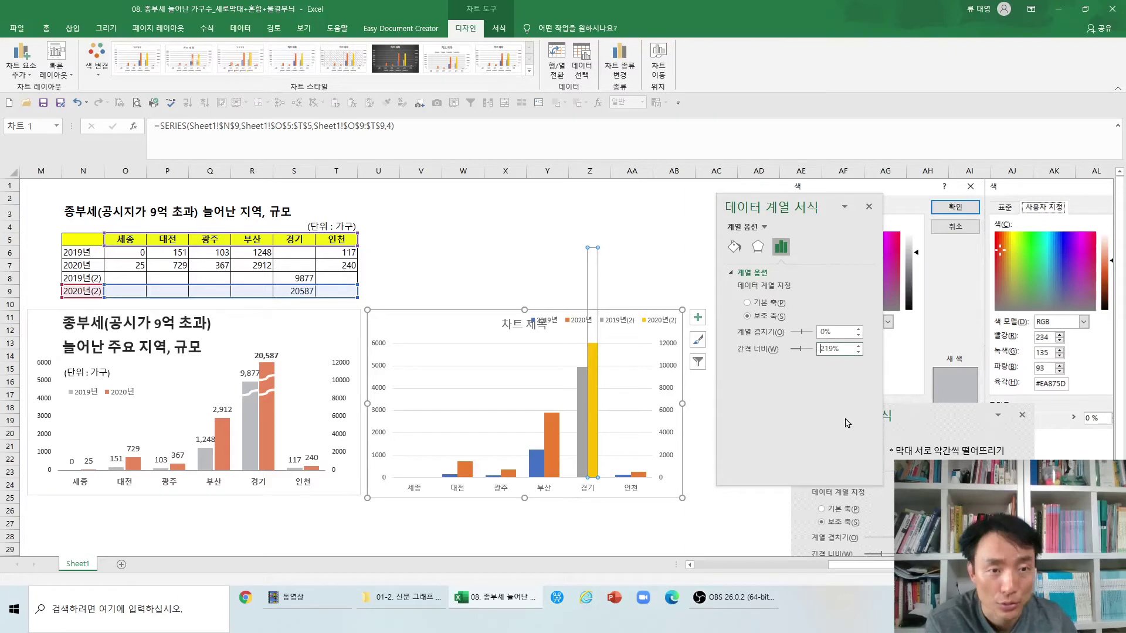
type("80")
key("Return")
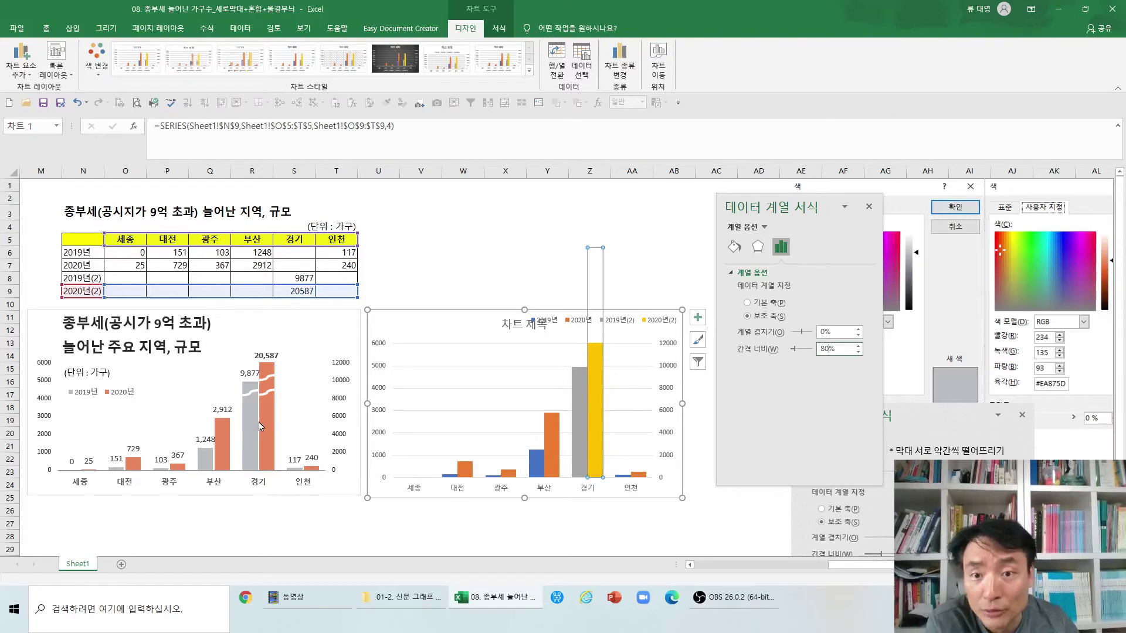
left_click(824, 332)
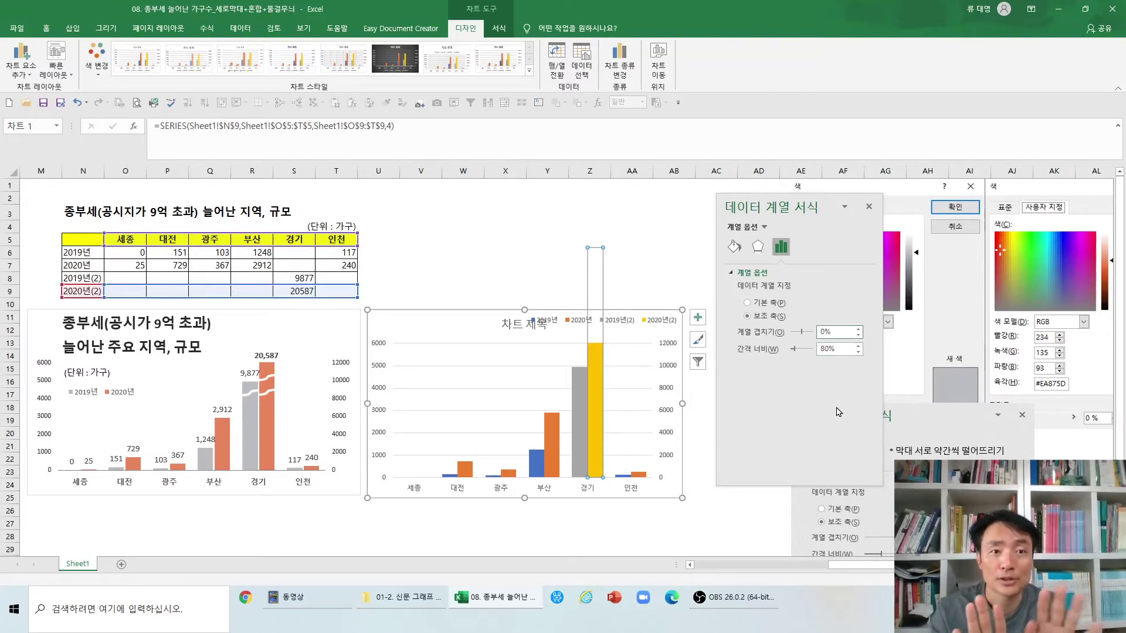
type("-")
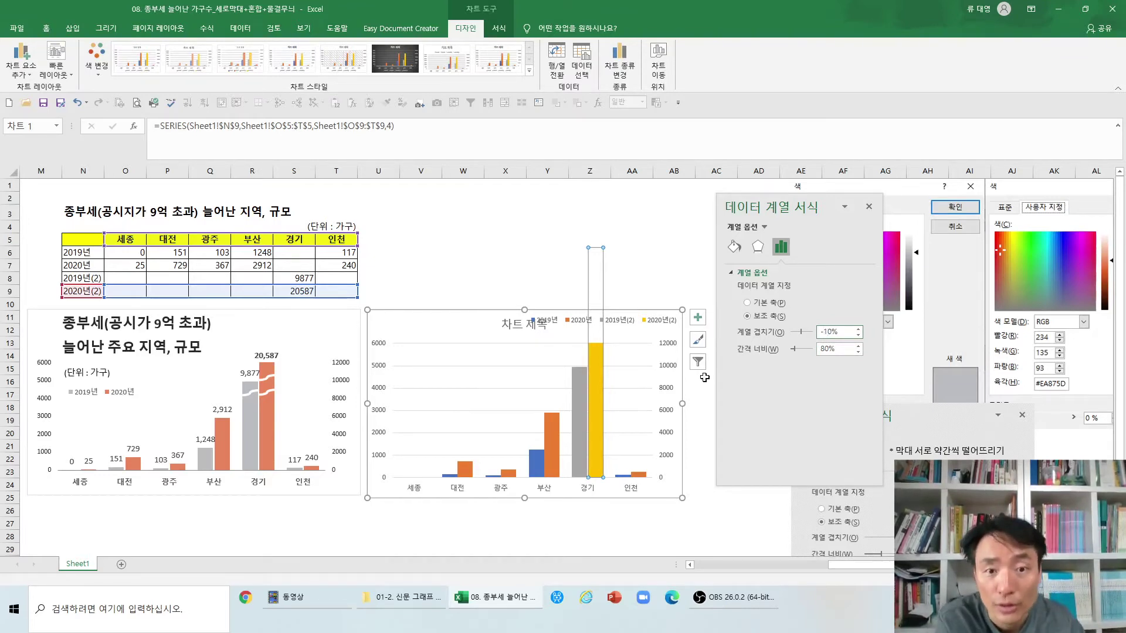
type("15")
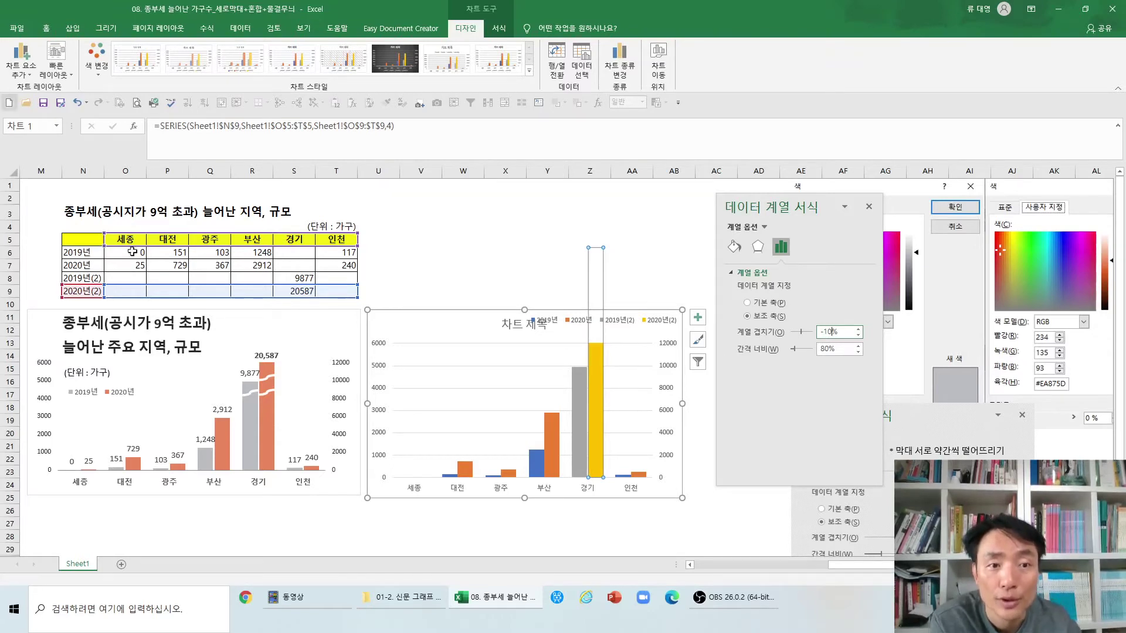
- Set the series overlap of the primary-axis 2020년 series to -10%
left_click(556, 445)
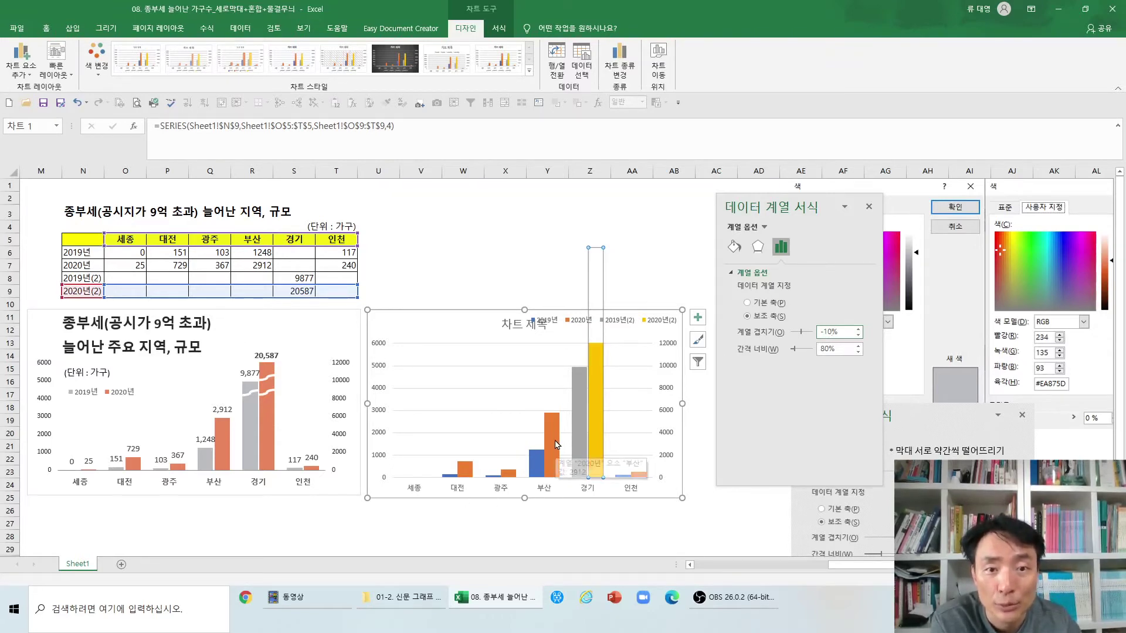
right_click(556, 445)
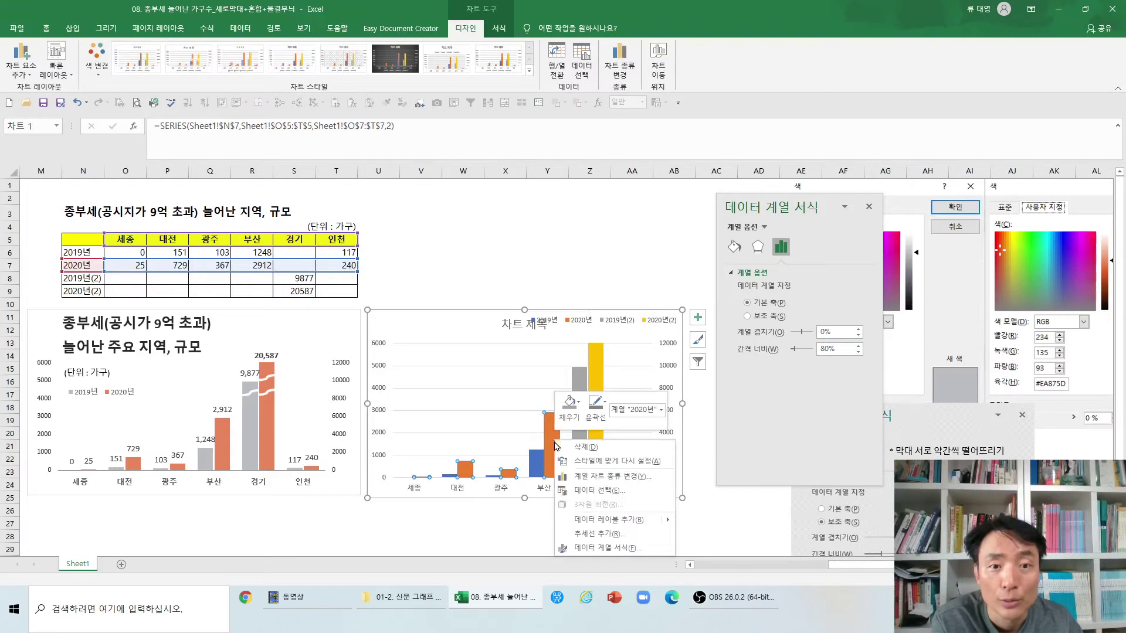
left_click(761, 387)
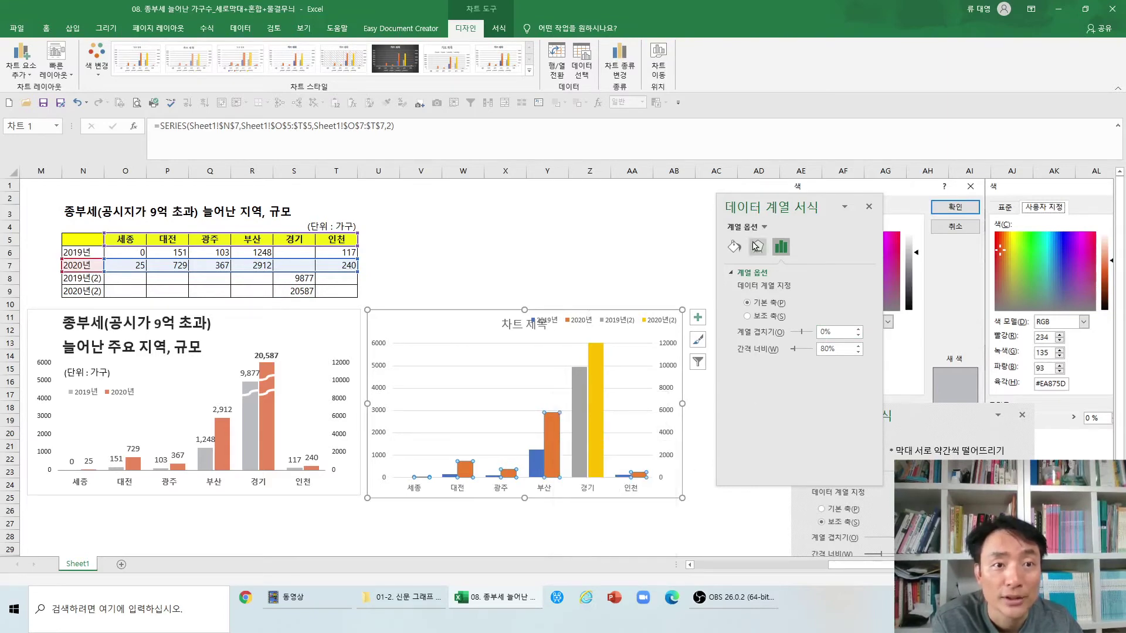
left_click(821, 332)
type("-1")
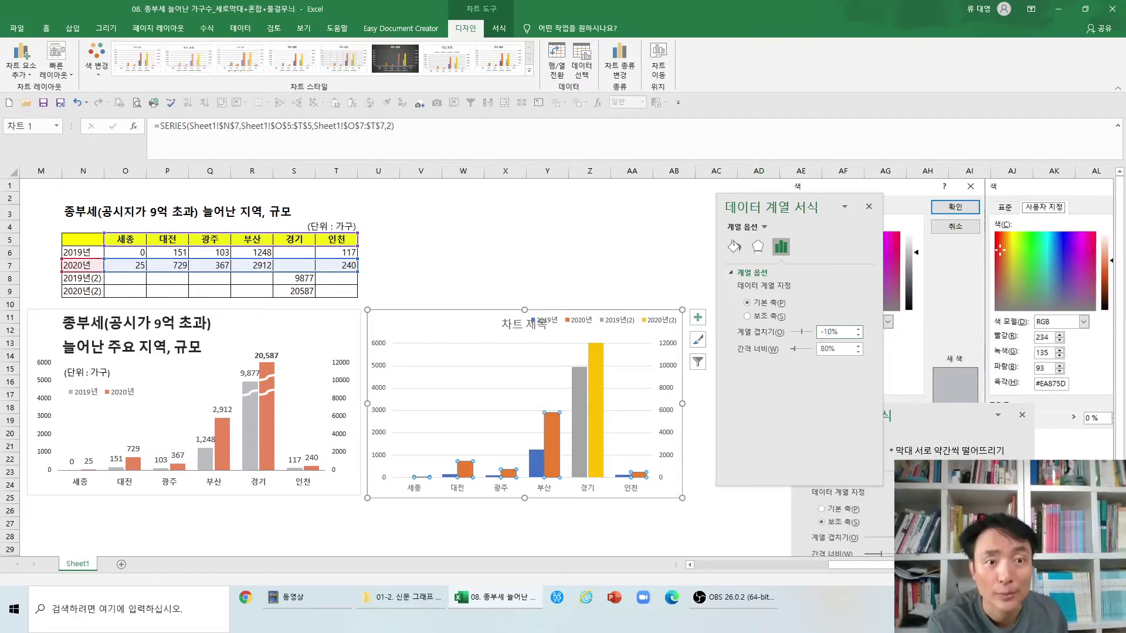
left_click(648, 534)
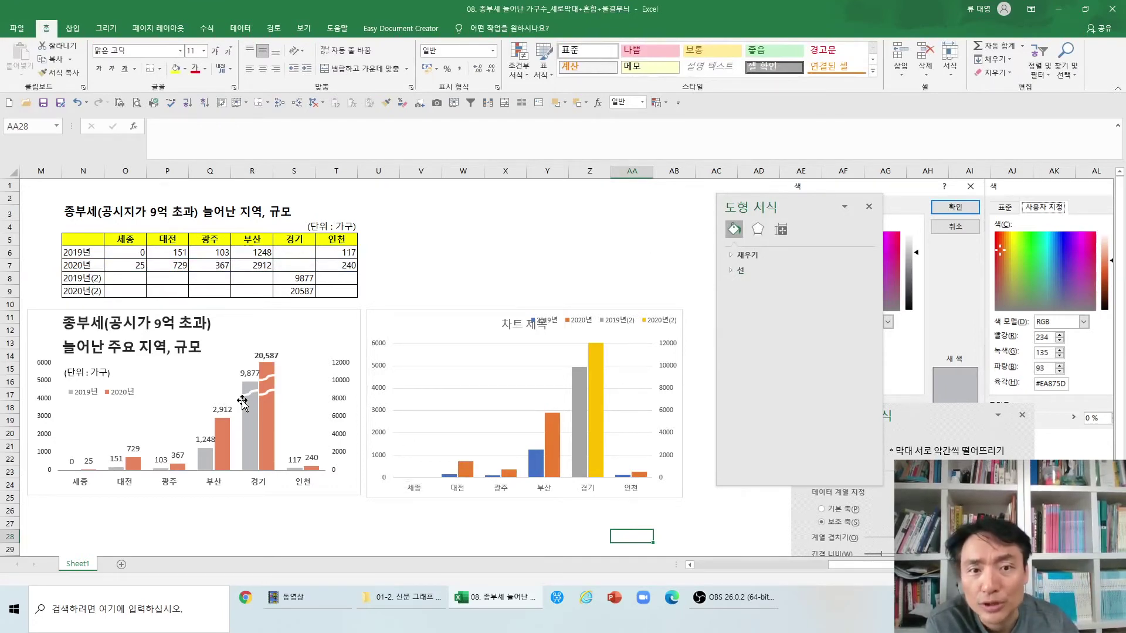
- Add data labels to the 2020년, 2019년, 2019년(2) and 2020년(2) series of the new chart
right_click(465, 471)
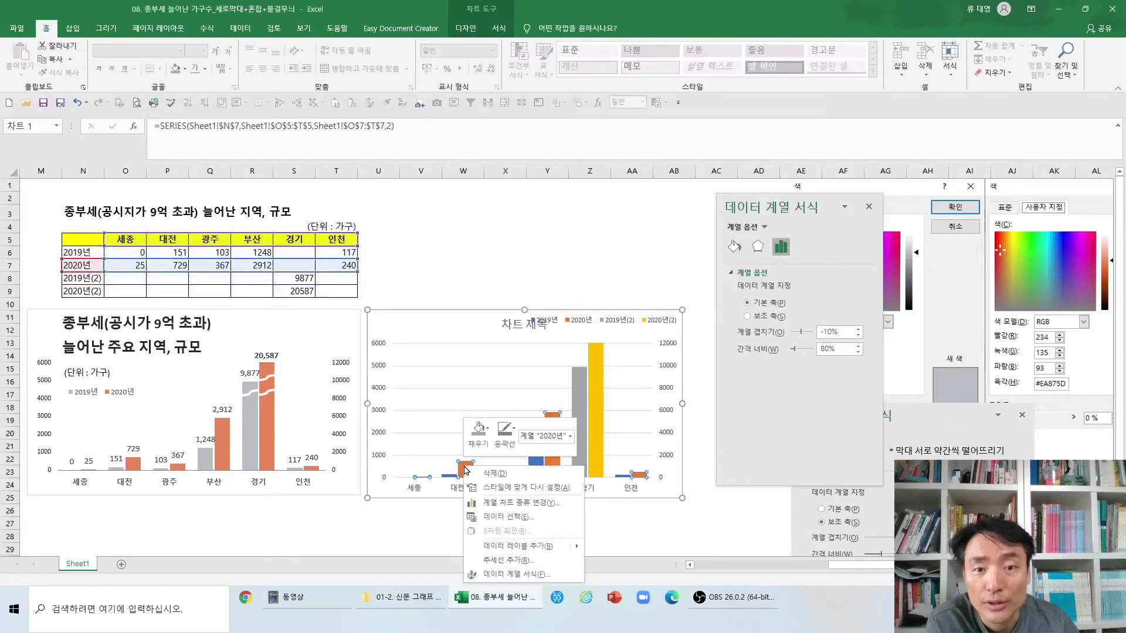
left_click(519, 548)
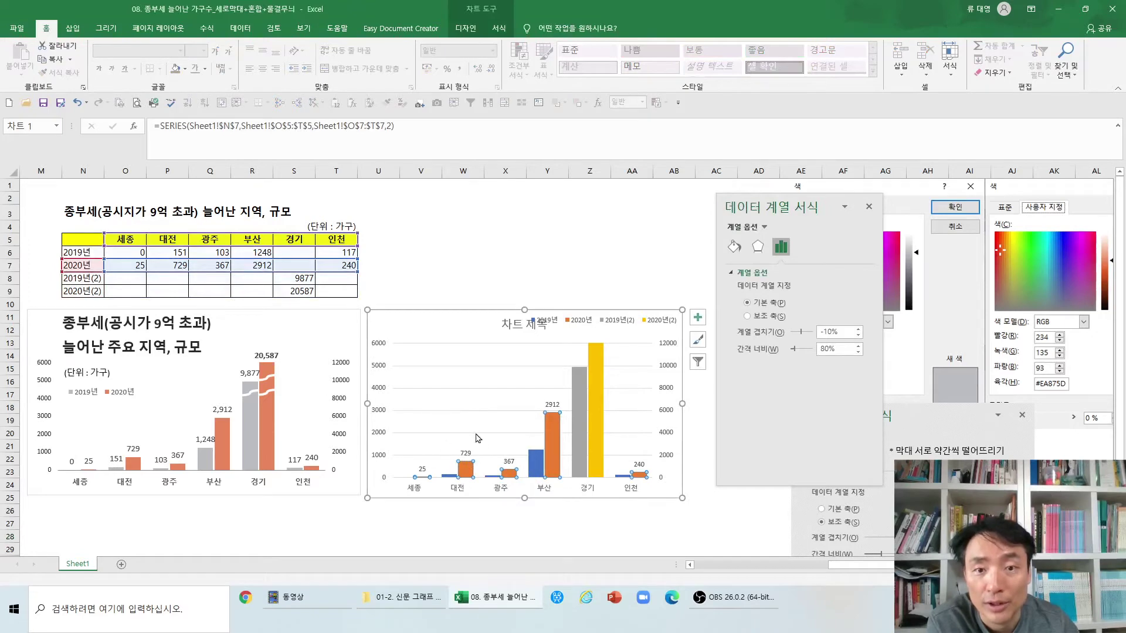
right_click(535, 461)
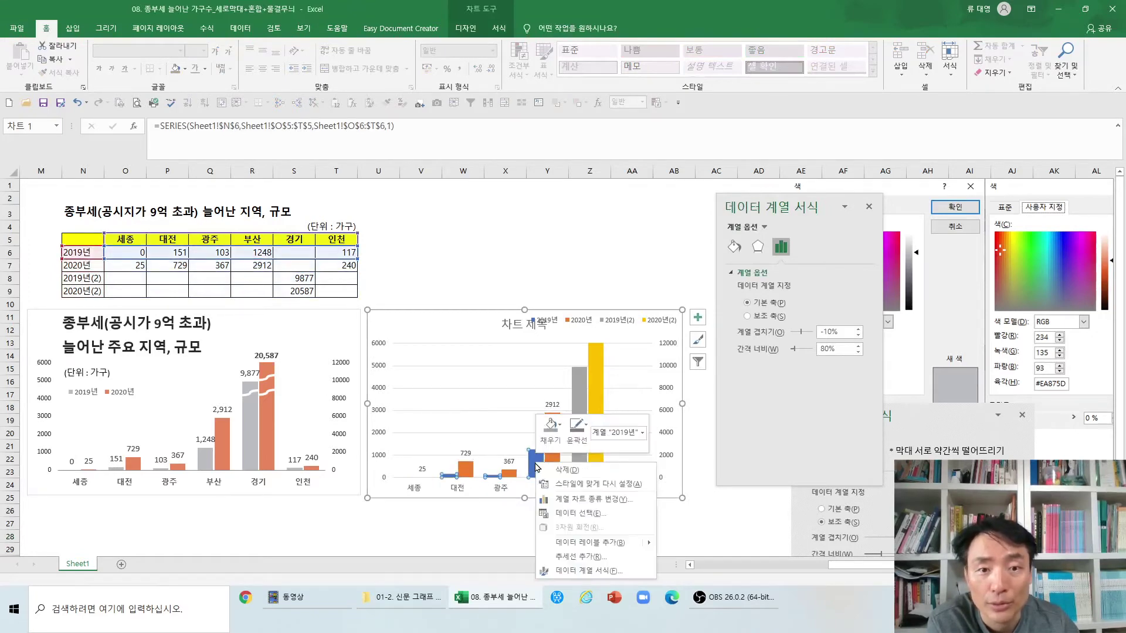
left_click(573, 541)
left_click(574, 418)
right_click(575, 418)
left_click(597, 494)
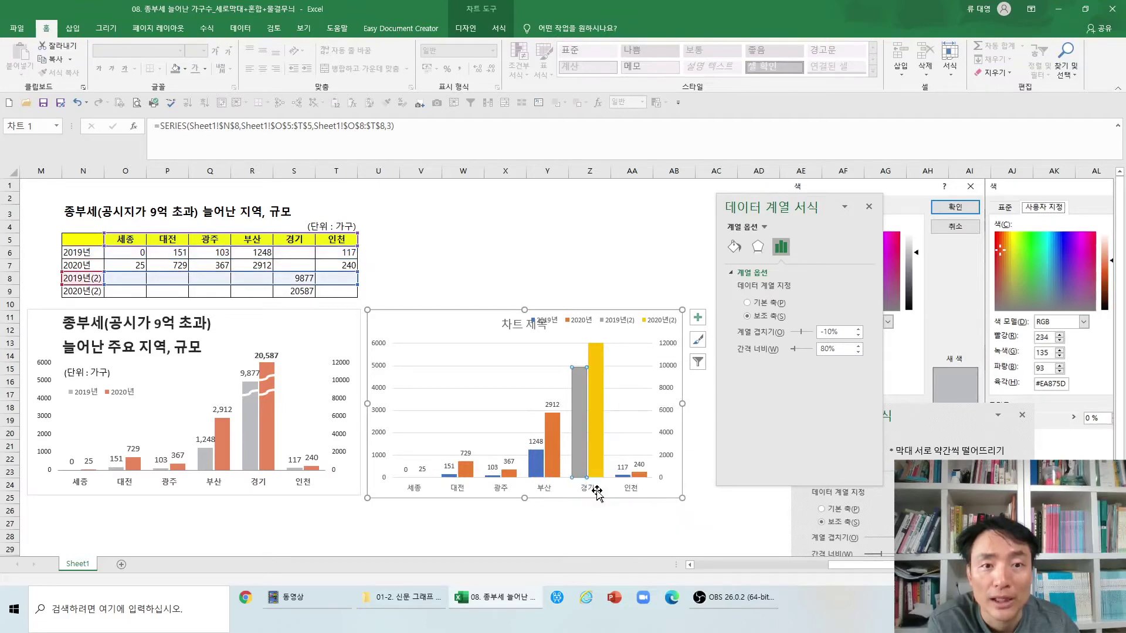
left_click(597, 464)
right_click(599, 457)
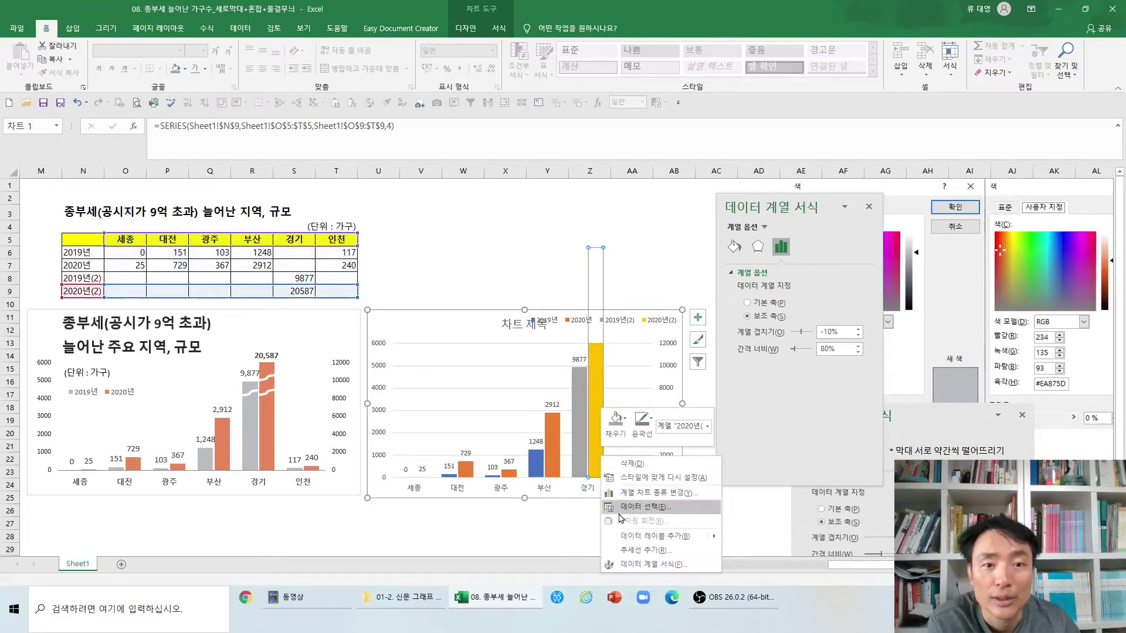
left_click(628, 537)
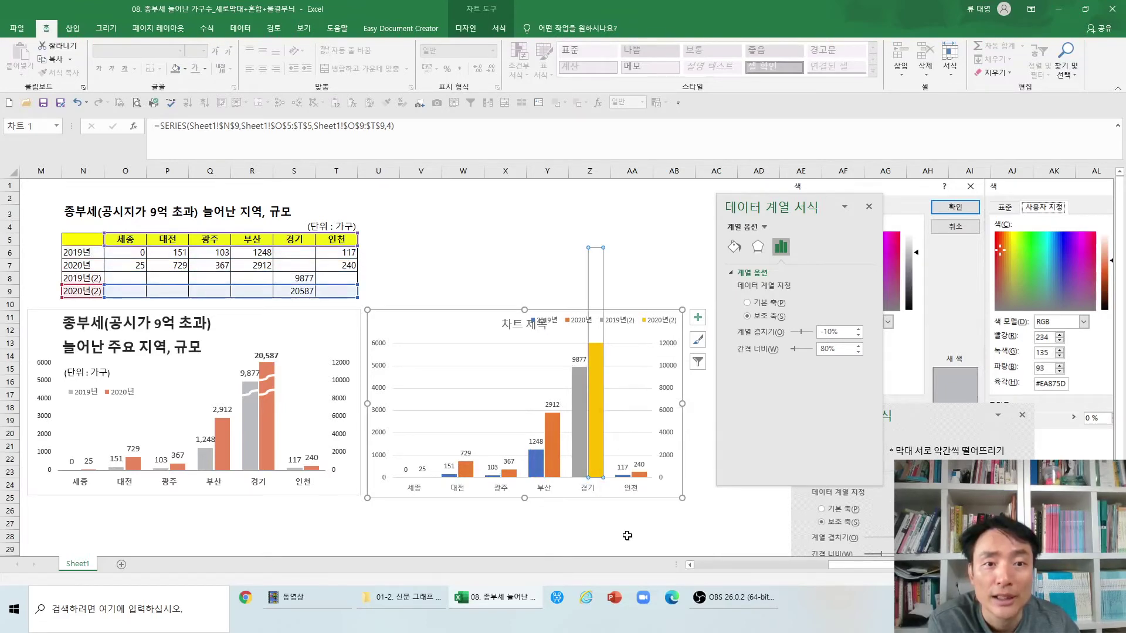
left_click(591, 237)
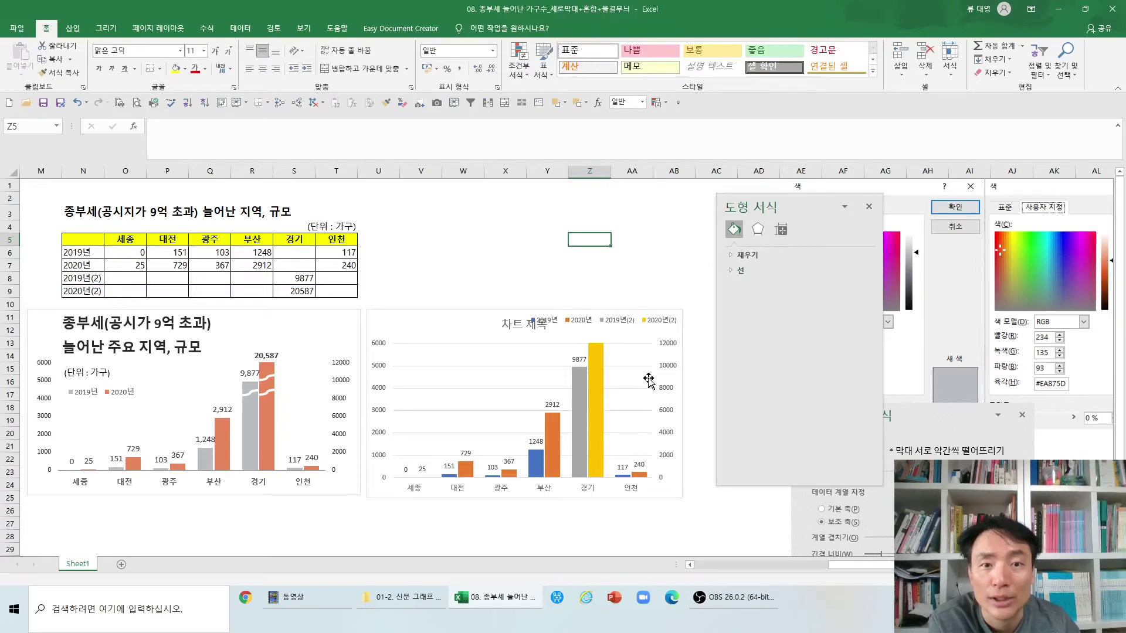
- Lower the top edge of the new chart's plot area to leave title space, and remove the horizontal gridlines
left_click(506, 347)
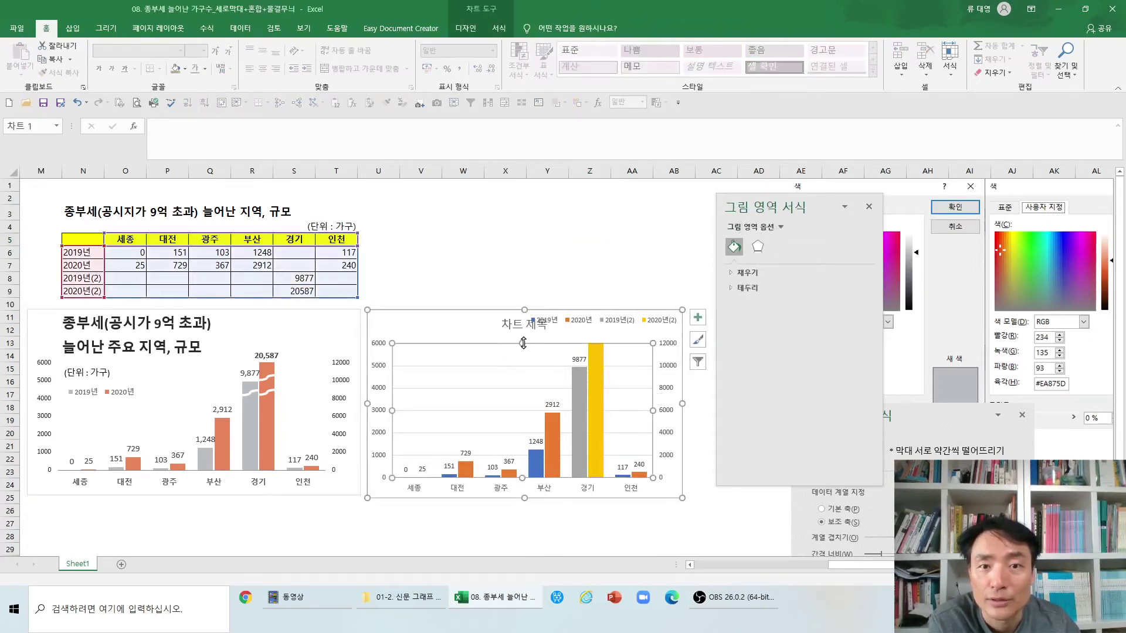
left_click_drag(523, 344, 522, 360)
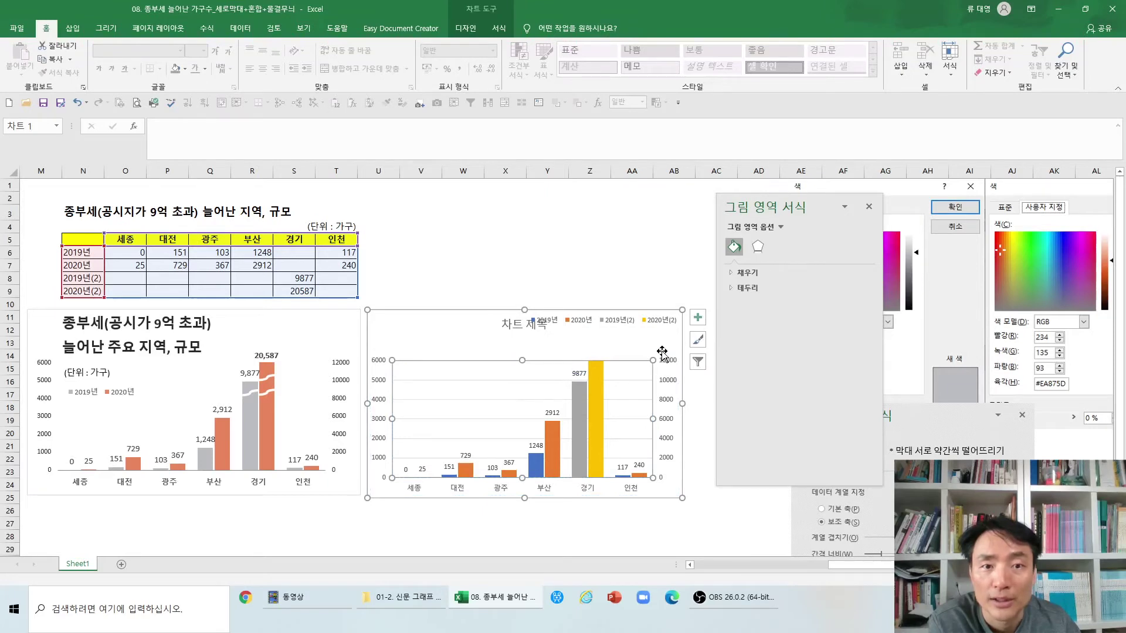
left_click(570, 346)
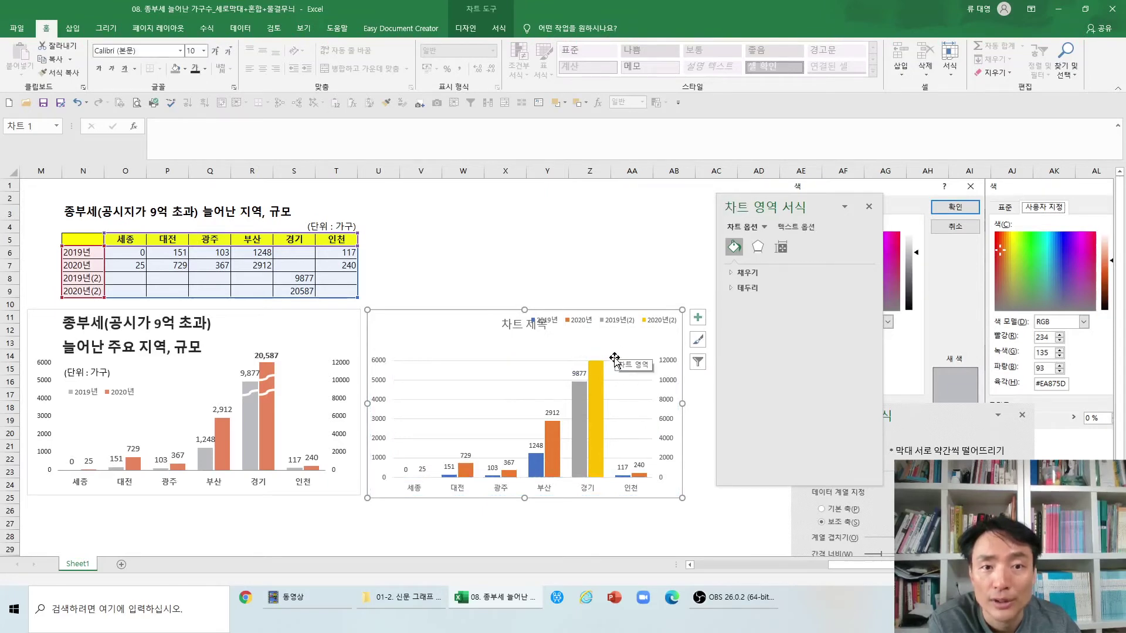
left_click(474, 379)
key("Escape")
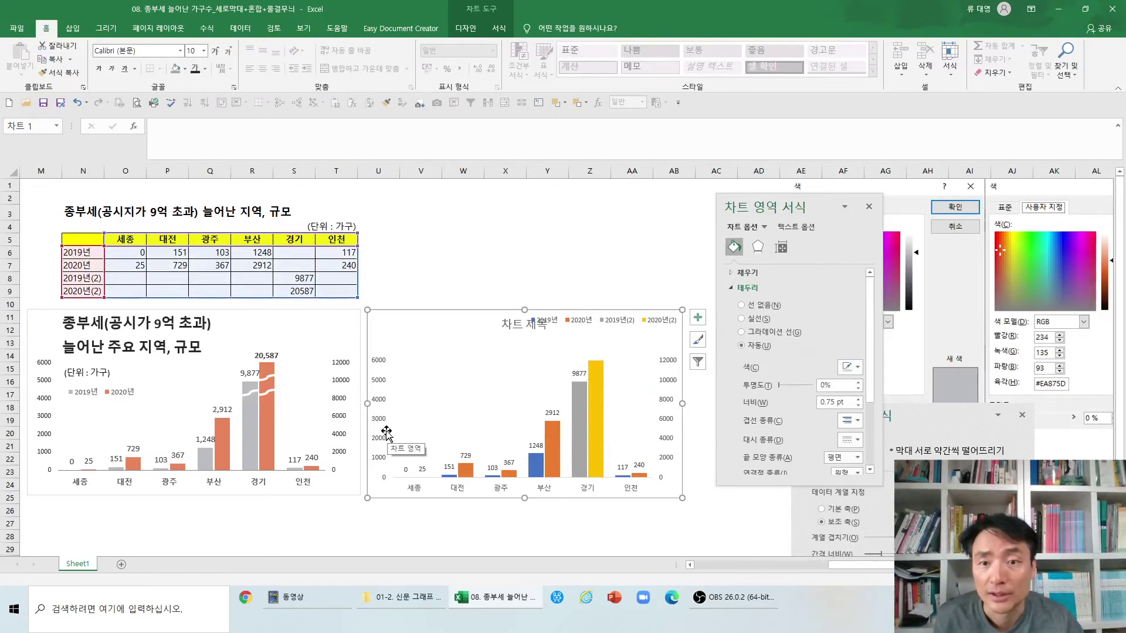
- Increase the font size of all text in the new chart to 11
left_click(272, 356)
left_click(174, 450)
left_click(427, 316)
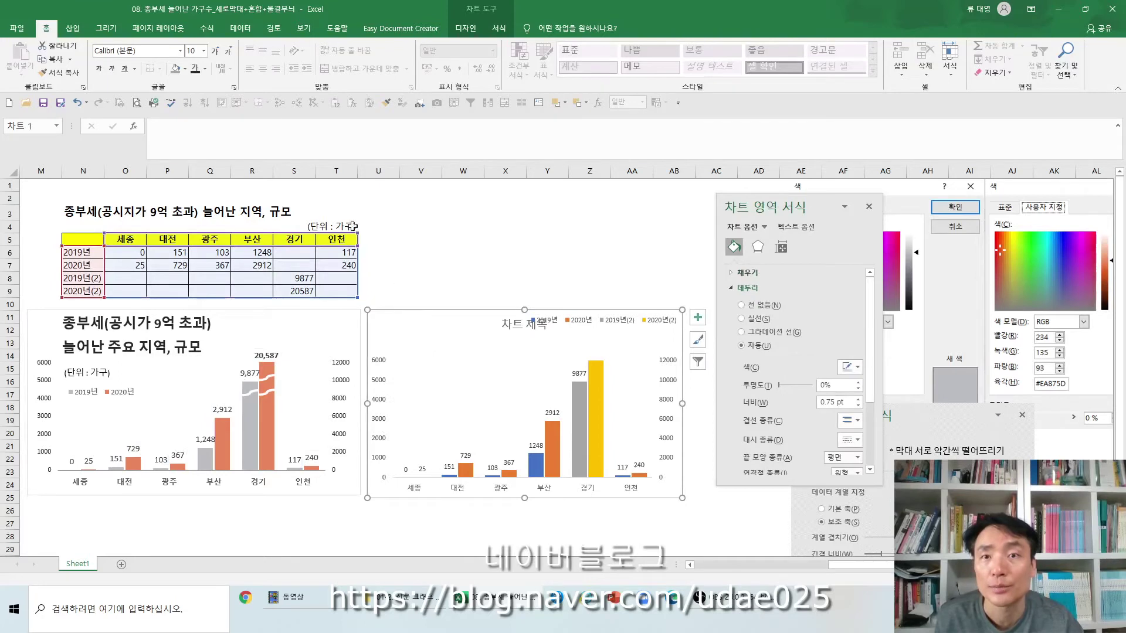
left_click(214, 51)
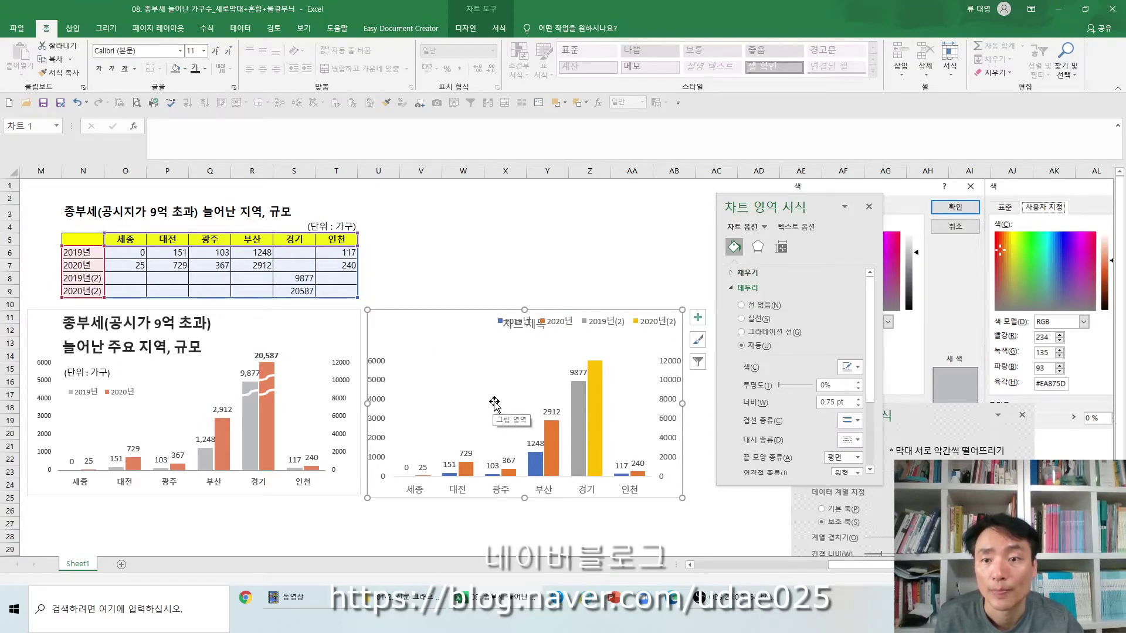
- Reduce the font size of the new chart's horizontal category axis labels to 10
left_click(498, 491)
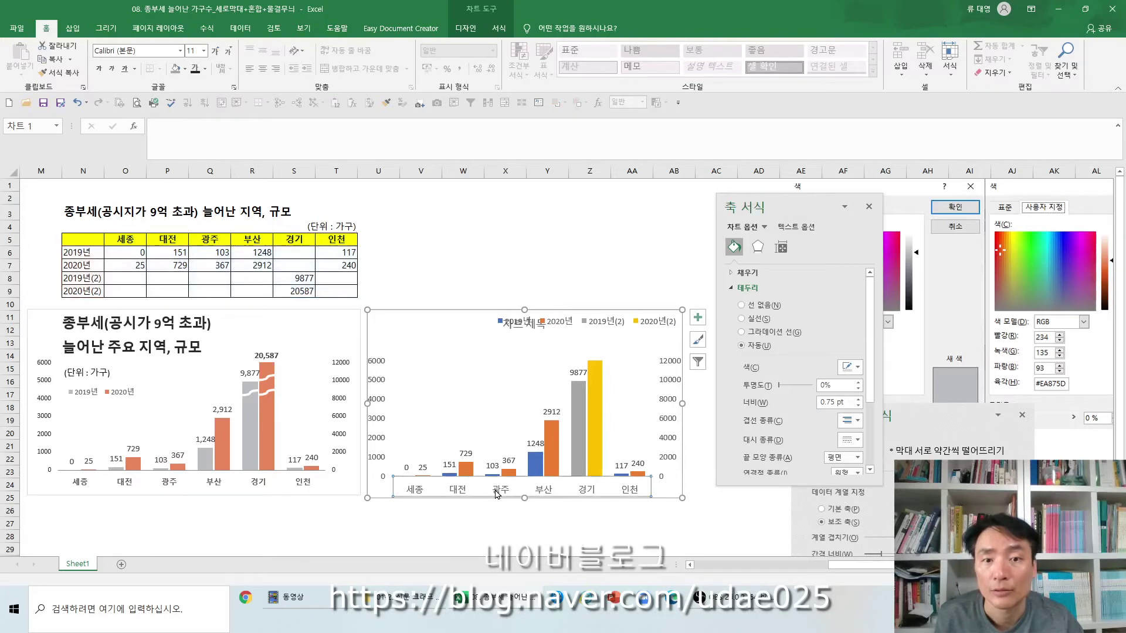
left_click(226, 52)
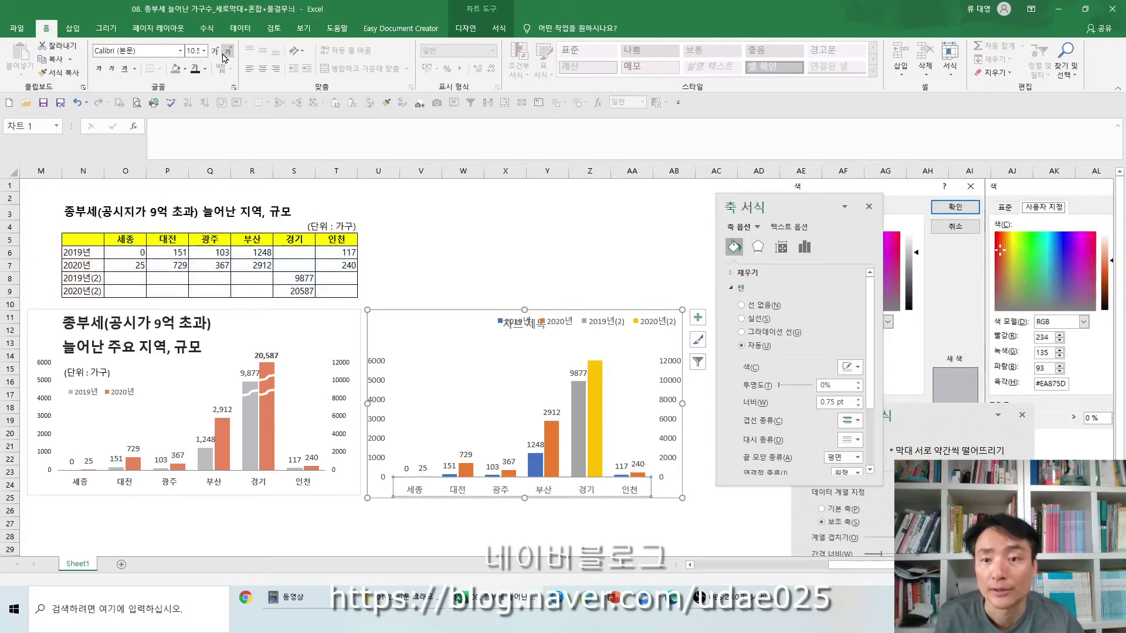
left_click(227, 53)
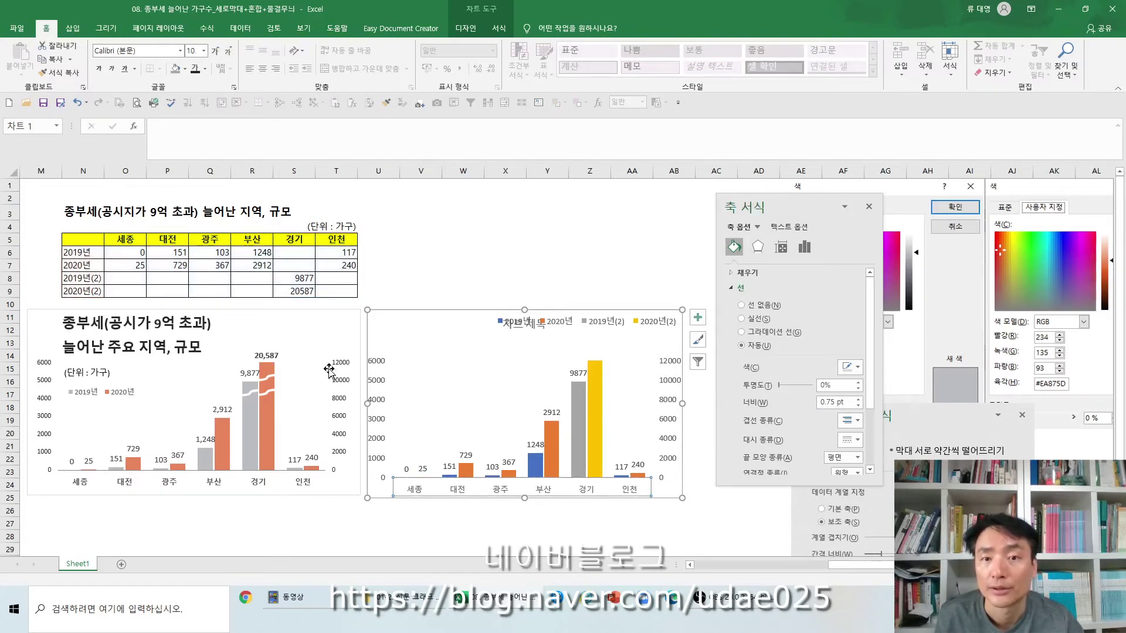
- Reduce the label font size of the new chart's primary and secondary value axes to 7
left_click(379, 384)
left_click(230, 53)
left_click(230, 53)
left_click(229, 52)
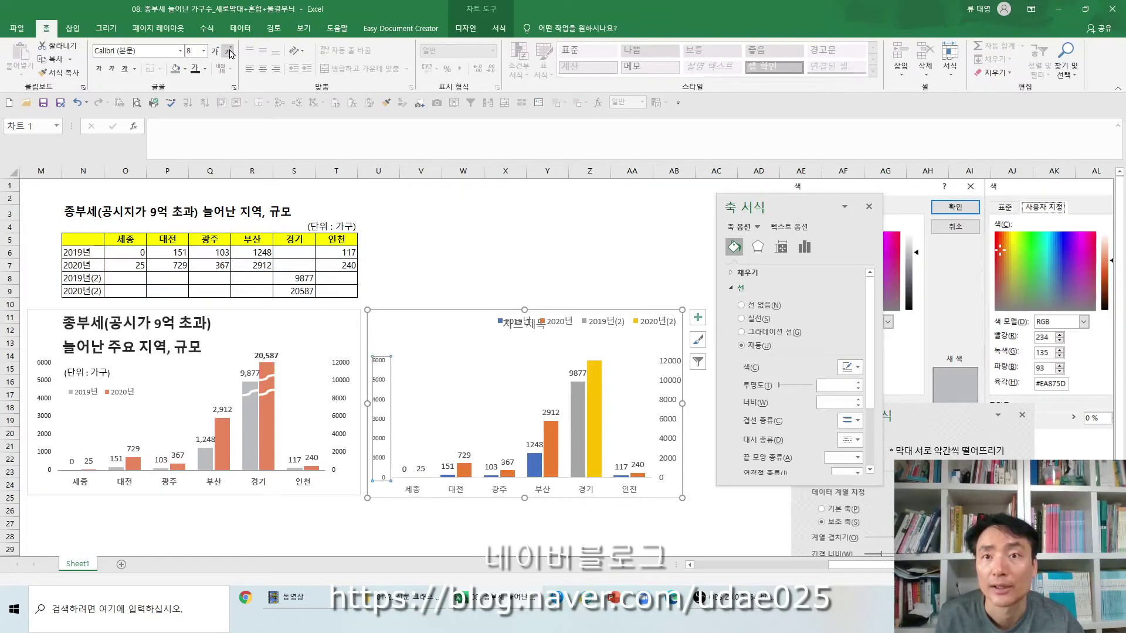
left_click(230, 53)
left_click(679, 400)
left_click(229, 58)
left_click(229, 58)
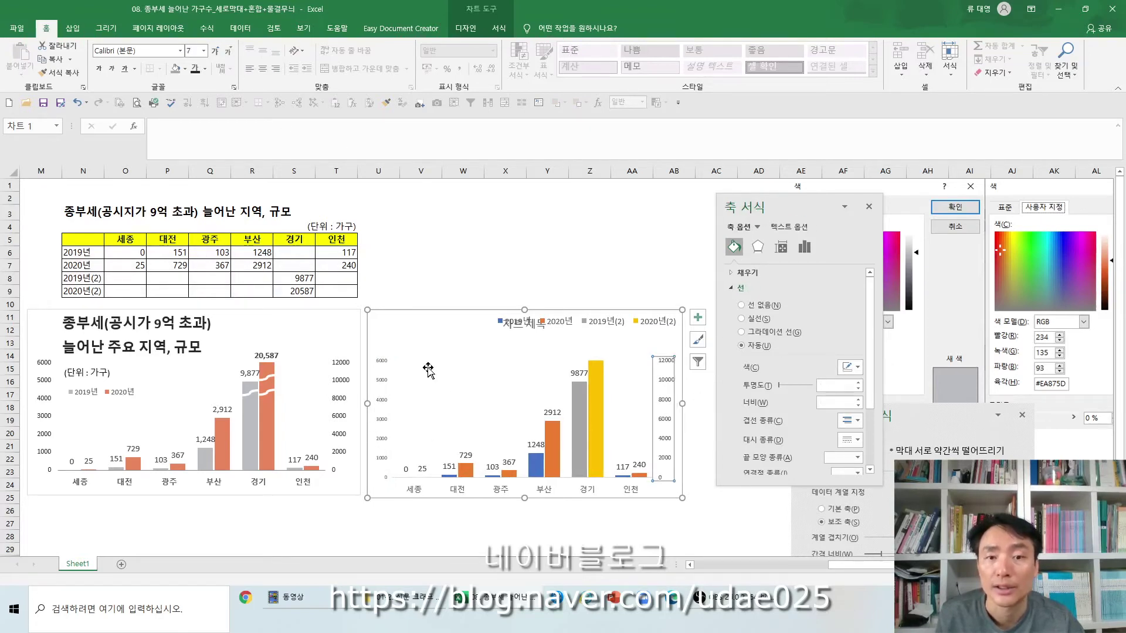
- Widen the new chart's plot area slightly on both its left and right sides
left_click(398, 404)
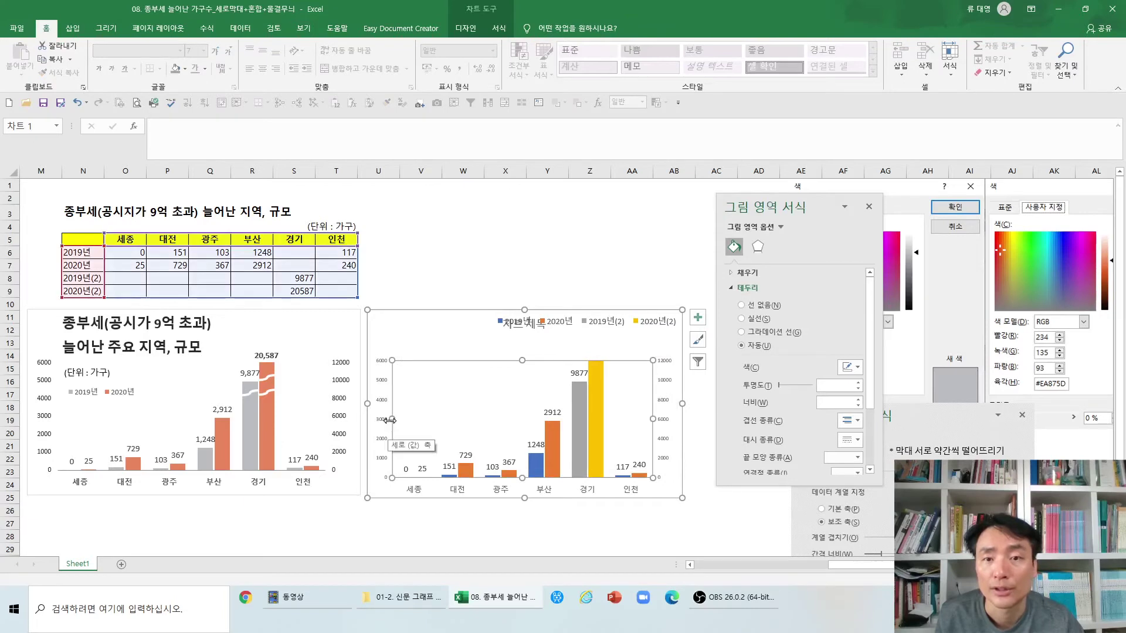
mouse_move(390, 425)
left_mouse_down()
mouse_move(375, 421)
mouse_move(385, 425)
left_mouse_up()
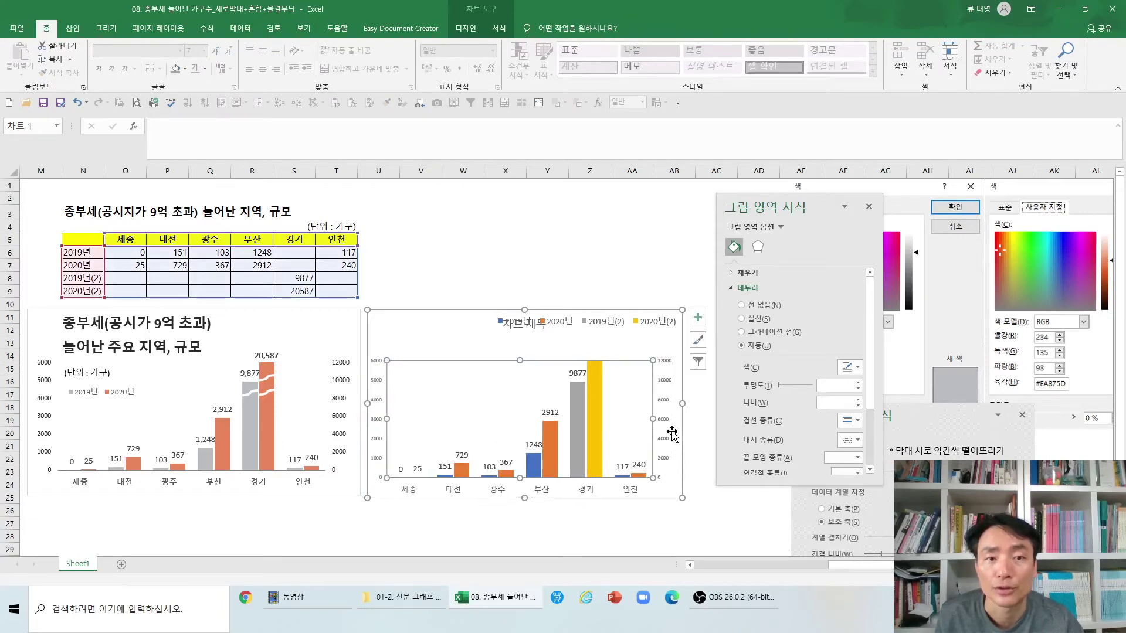
mouse_move(653, 418)
left_mouse_down()
mouse_move(674, 420)
mouse_move(662, 420)
left_mouse_up()
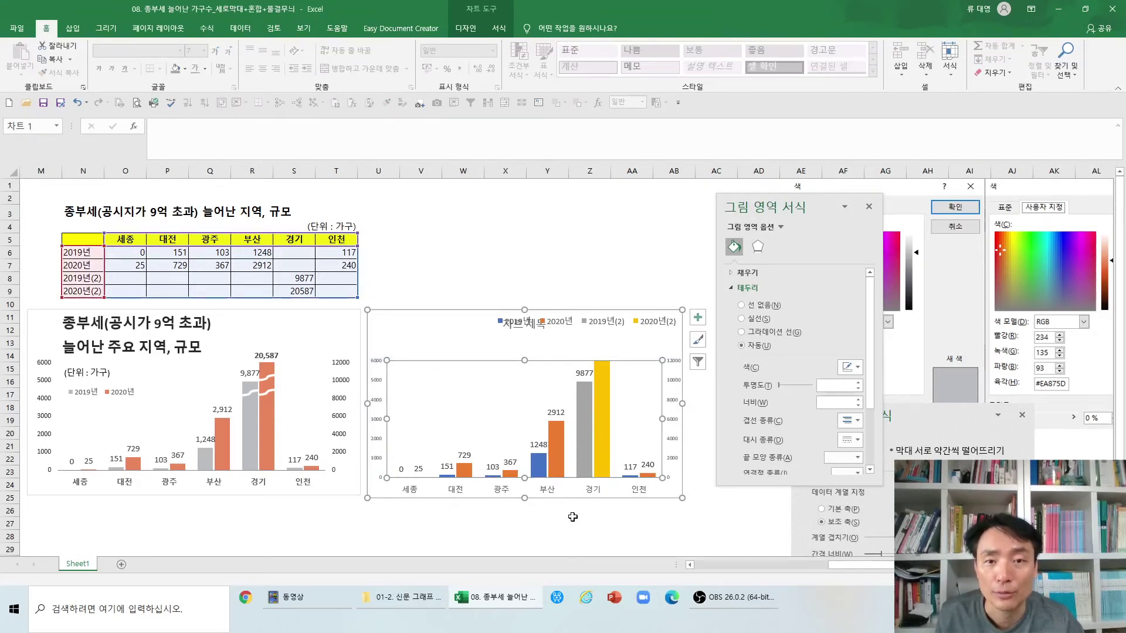
left_click(551, 537)
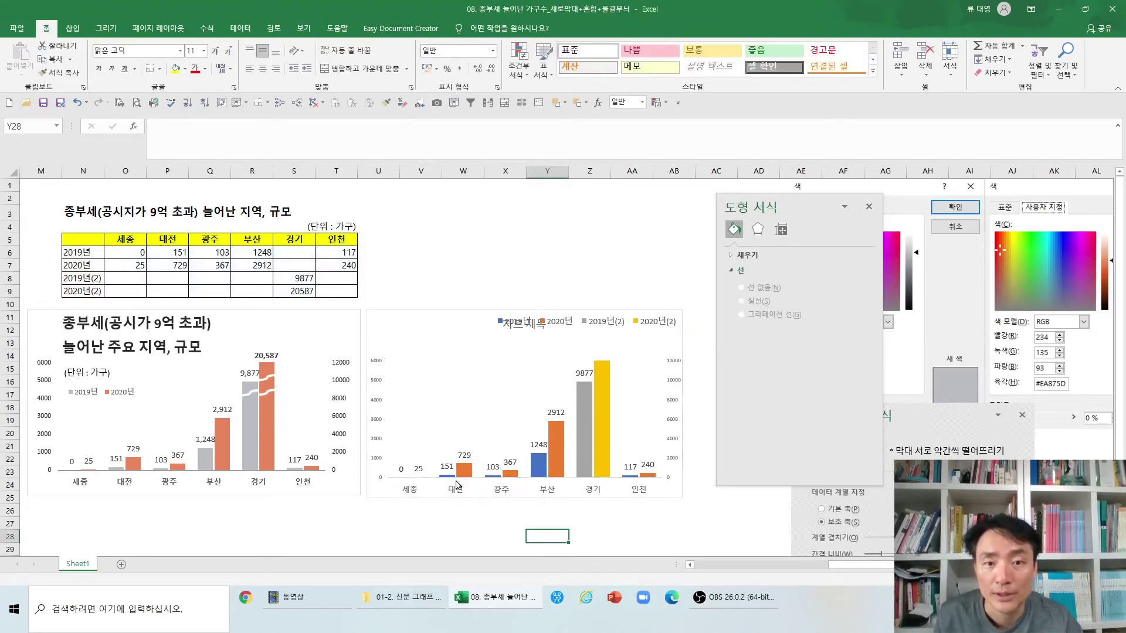
- Give the new chart's horizontal category axis line a 1 pt thickness and a dark grey outline colour
left_click(505, 493)
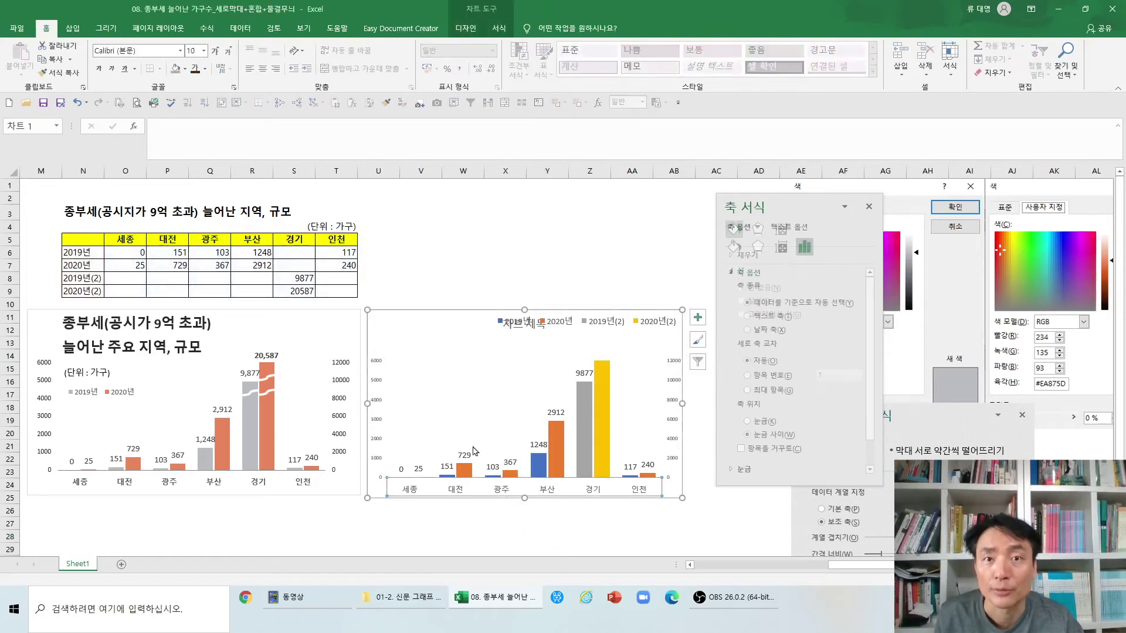
left_click(499, 28)
left_click(471, 59)
mouse_move(474, 229)
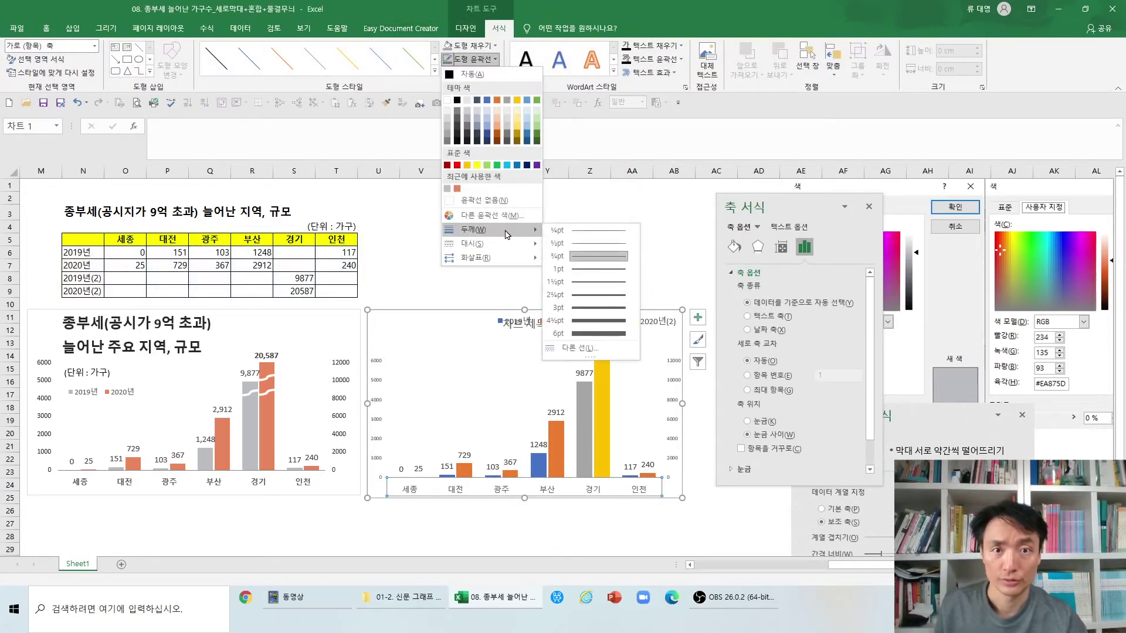
left_click(573, 270)
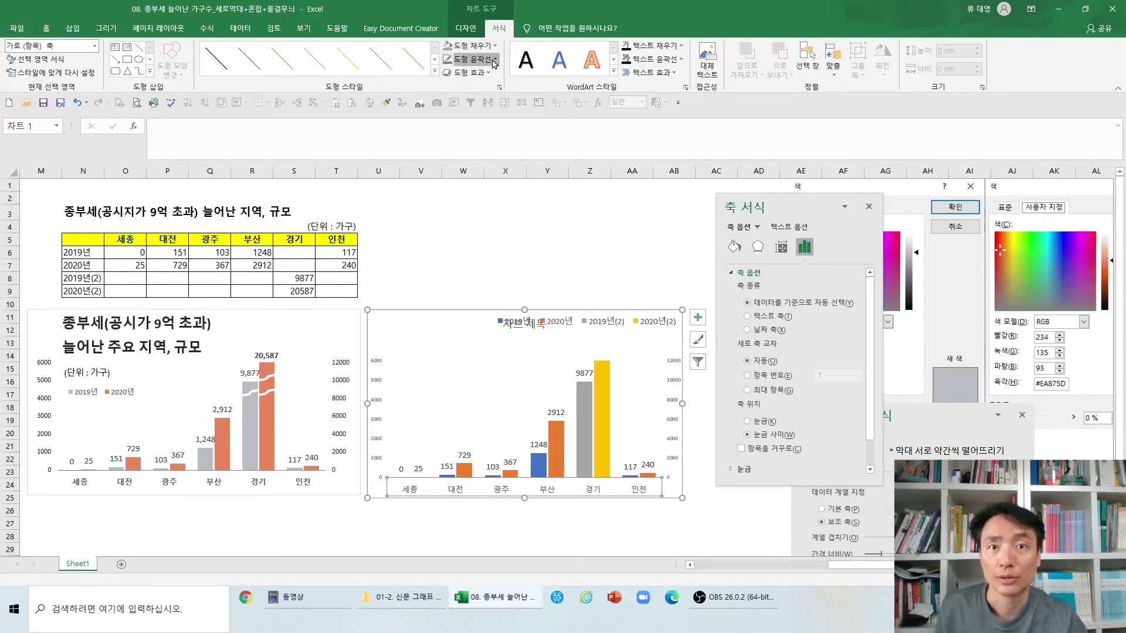
left_click(494, 59)
left_click(459, 119)
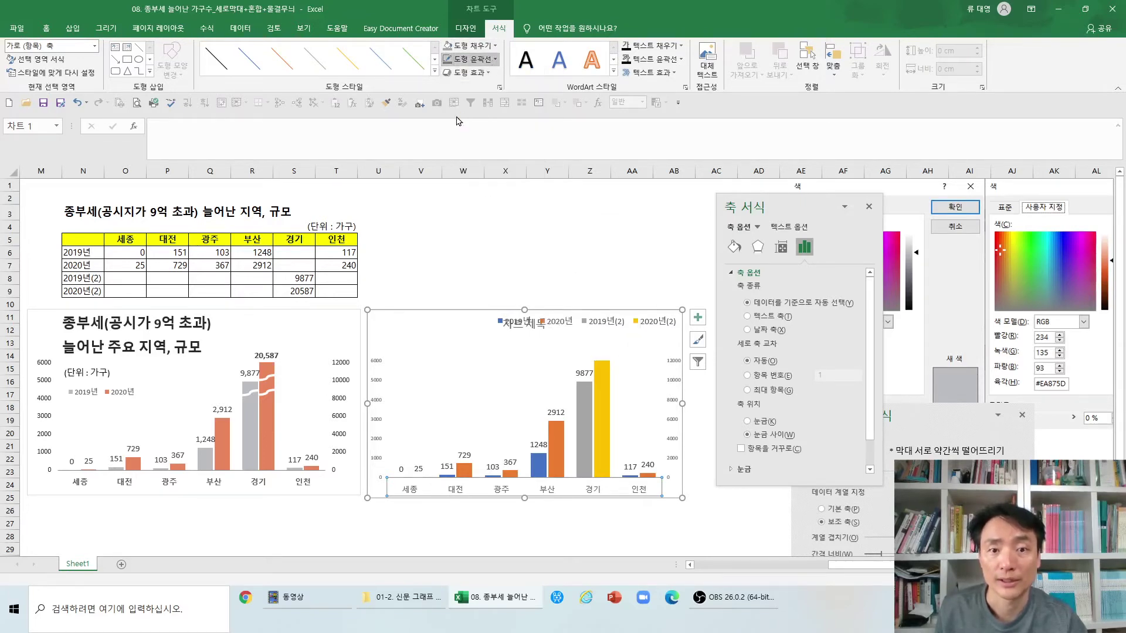
left_click(472, 528)
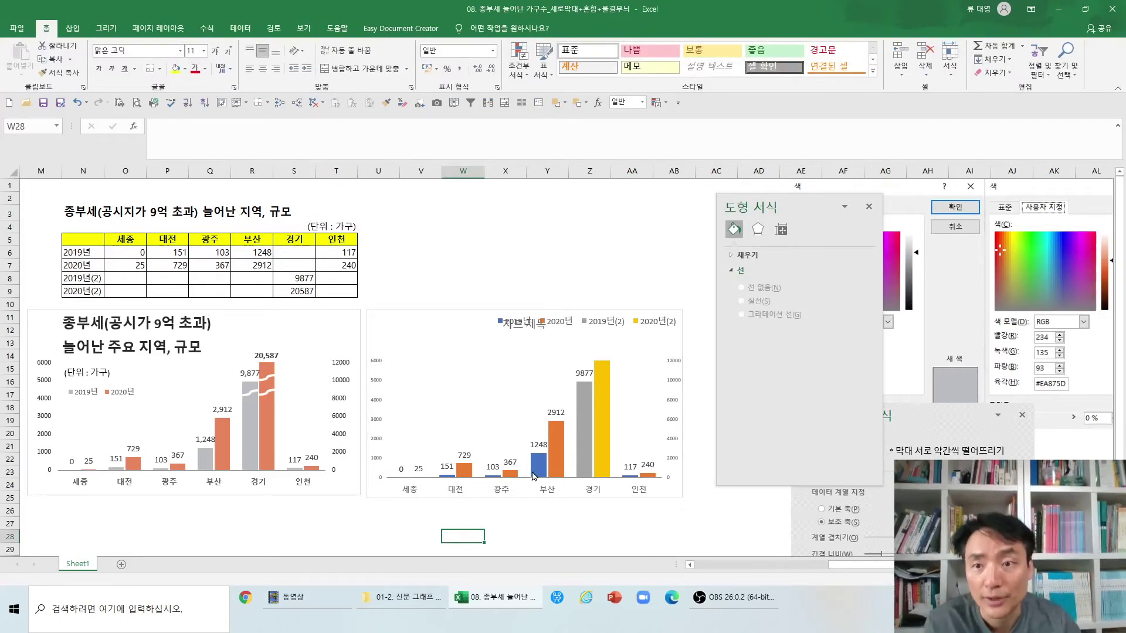
- Move the legend below the chart title and delete its 2019년(2) and 2020년(2) entries
mouse_move(534, 476)
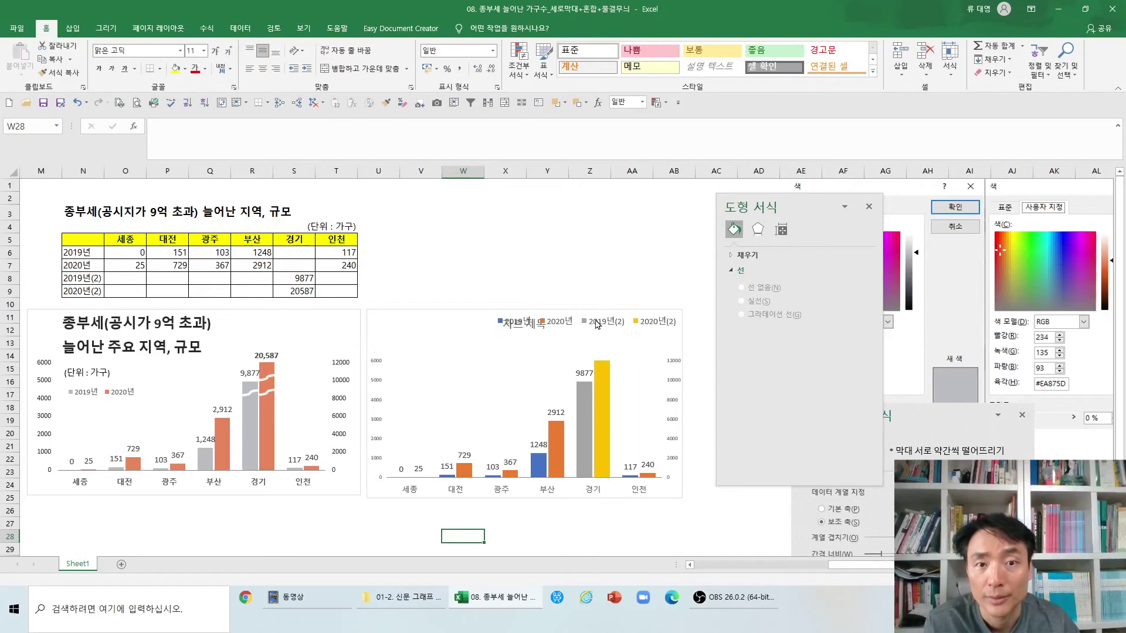
left_click(572, 322)
left_click_drag(571, 322, 475, 352)
left_click(544, 346)
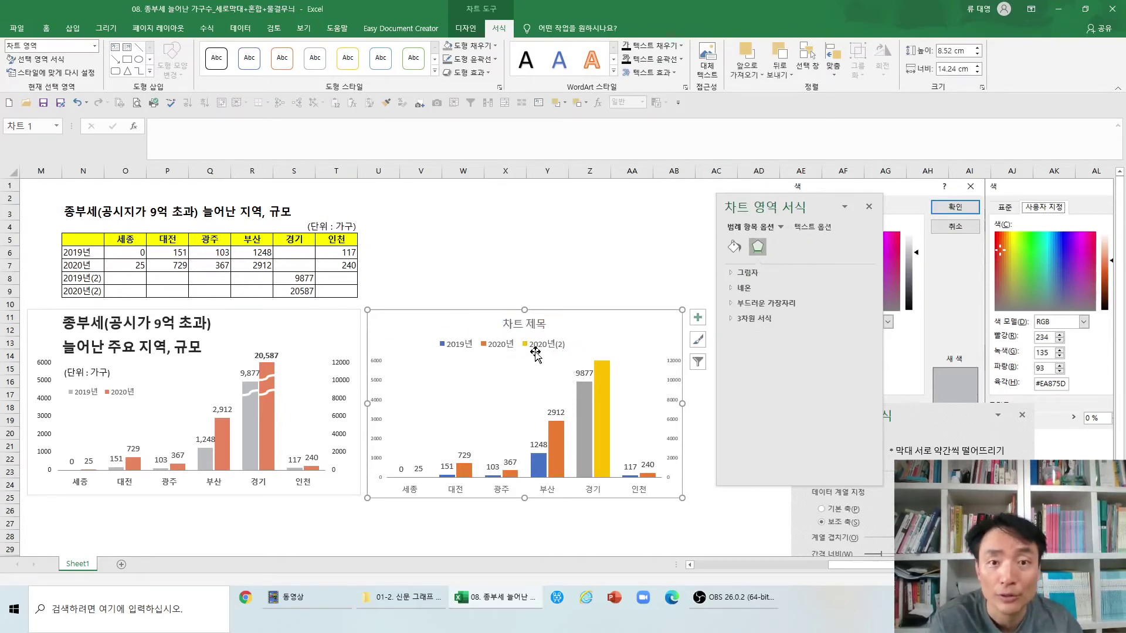
key("Delete")
left_click(545, 346)
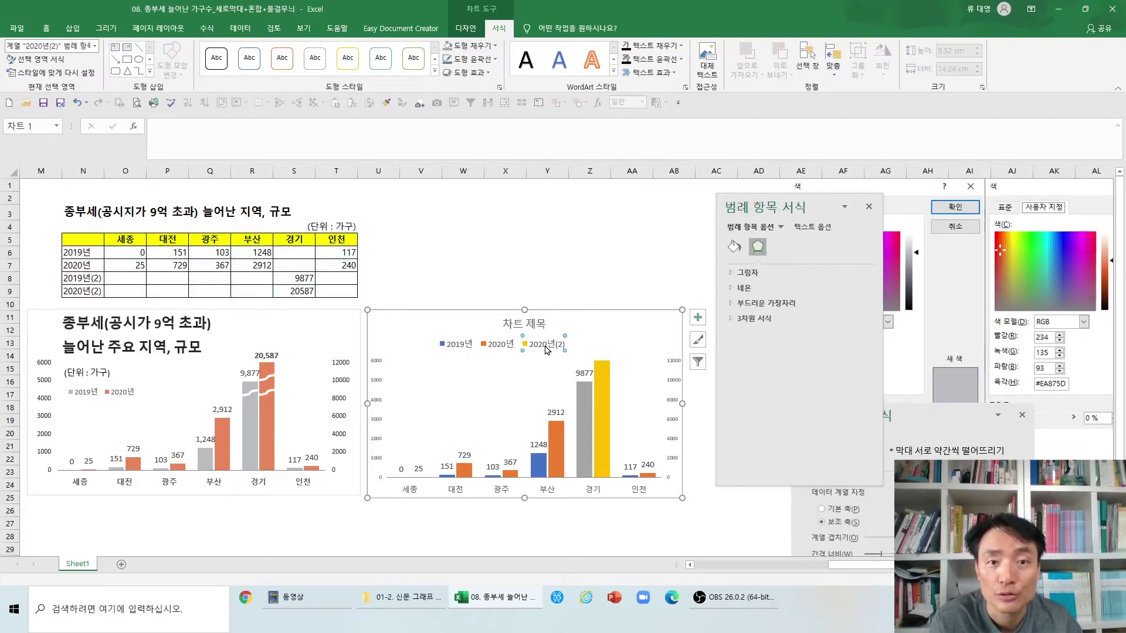
key("Delete")
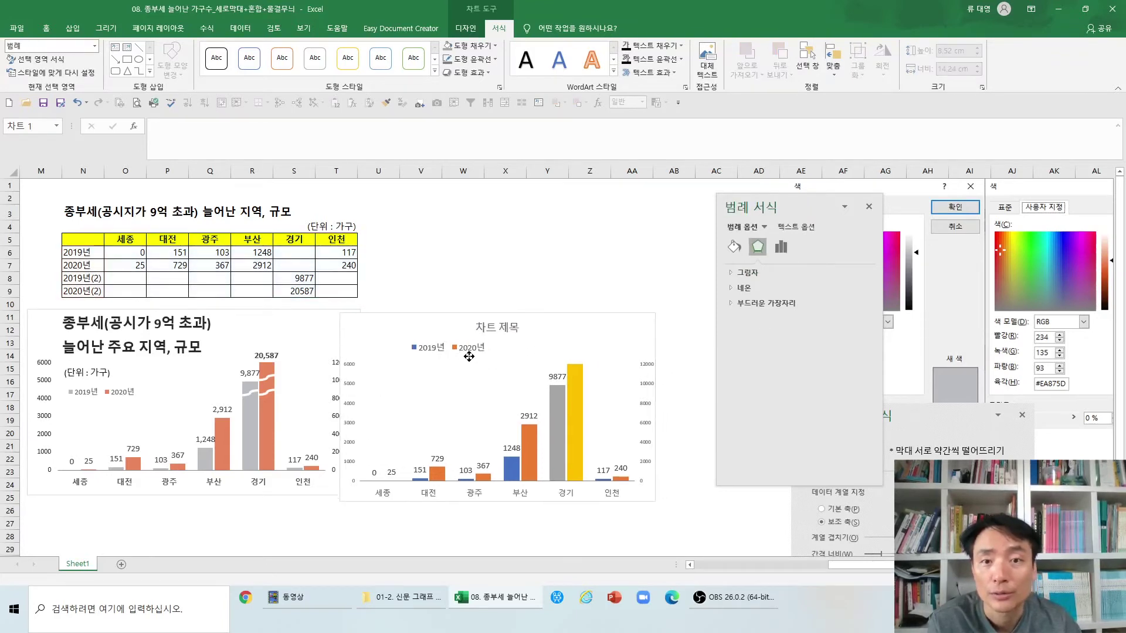
- Move the legend inside the plot area's upper-left part and the title to the new chart's upper-left corner
key("Escape")
left_click_drag(486, 351, 444, 353)
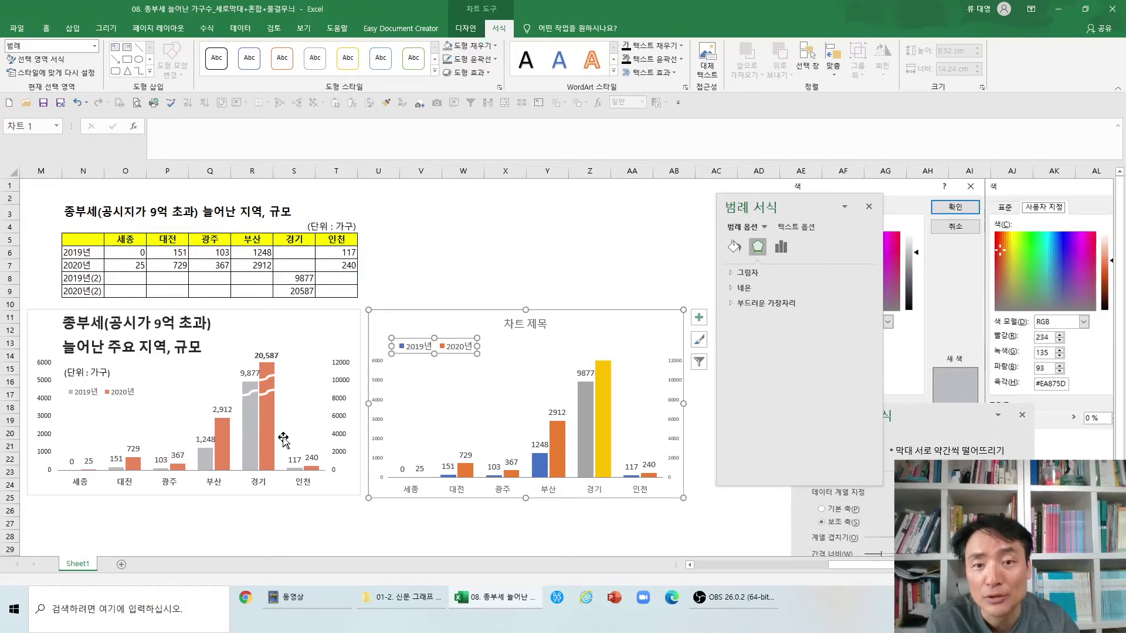
left_click_drag(457, 353, 453, 378)
left_click(511, 327)
left_click_drag(519, 333, 404, 336)
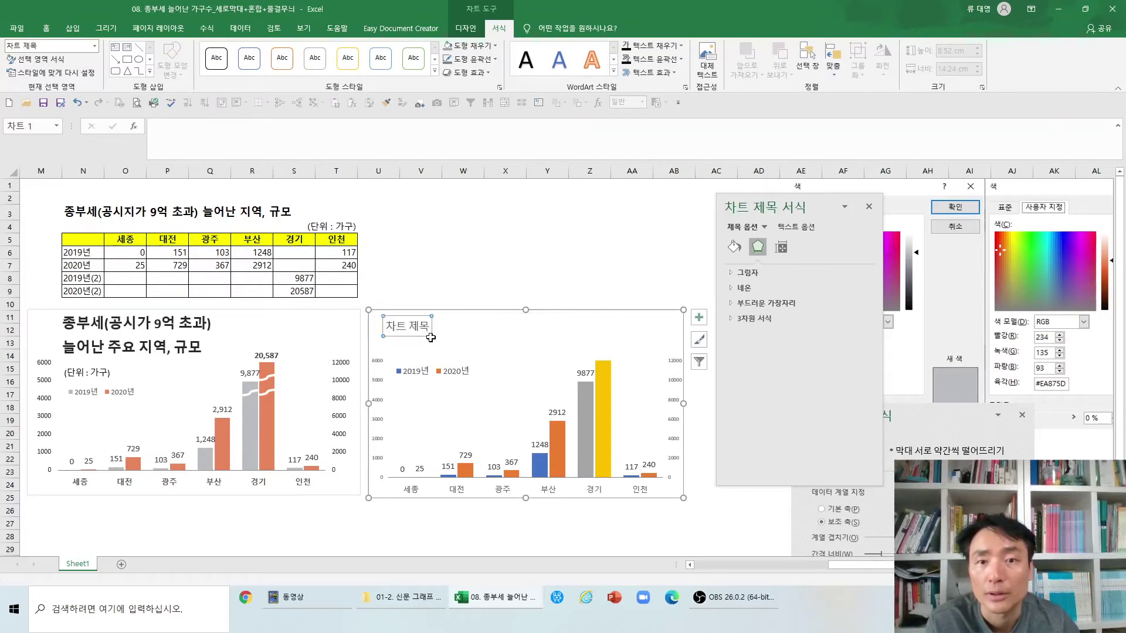
- Replace the new chart's title text with "종부세(공시가 9억 초과) 늘어난 주요 지역, 규모"
left_click(431, 338)
type("종부세(고")
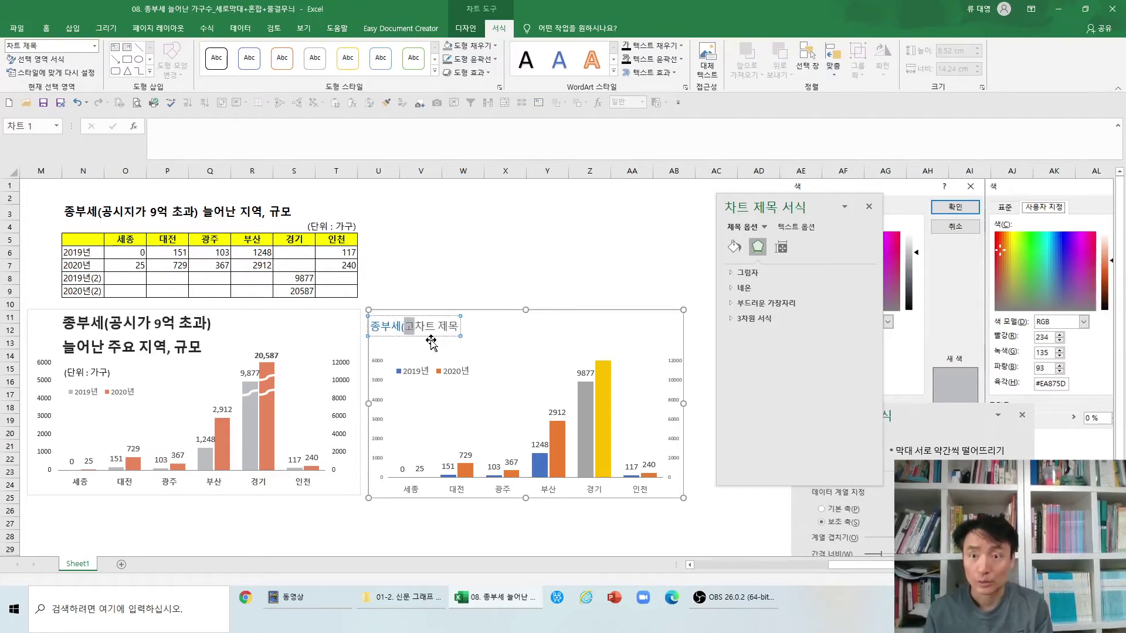
type("시")
type("가 9억")
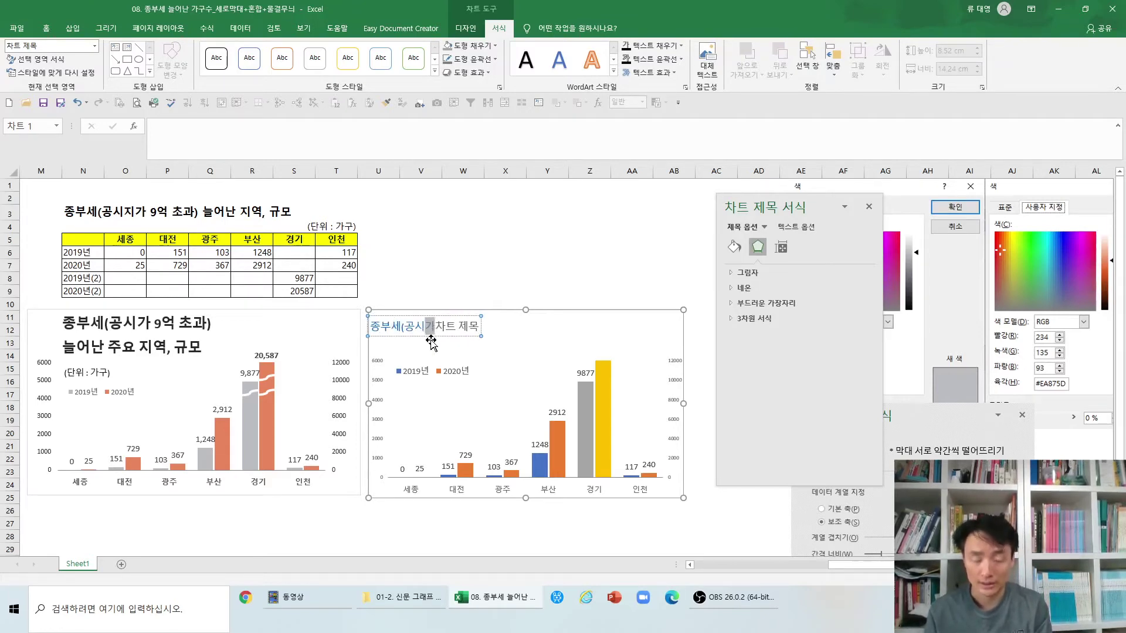
type(" 초과")
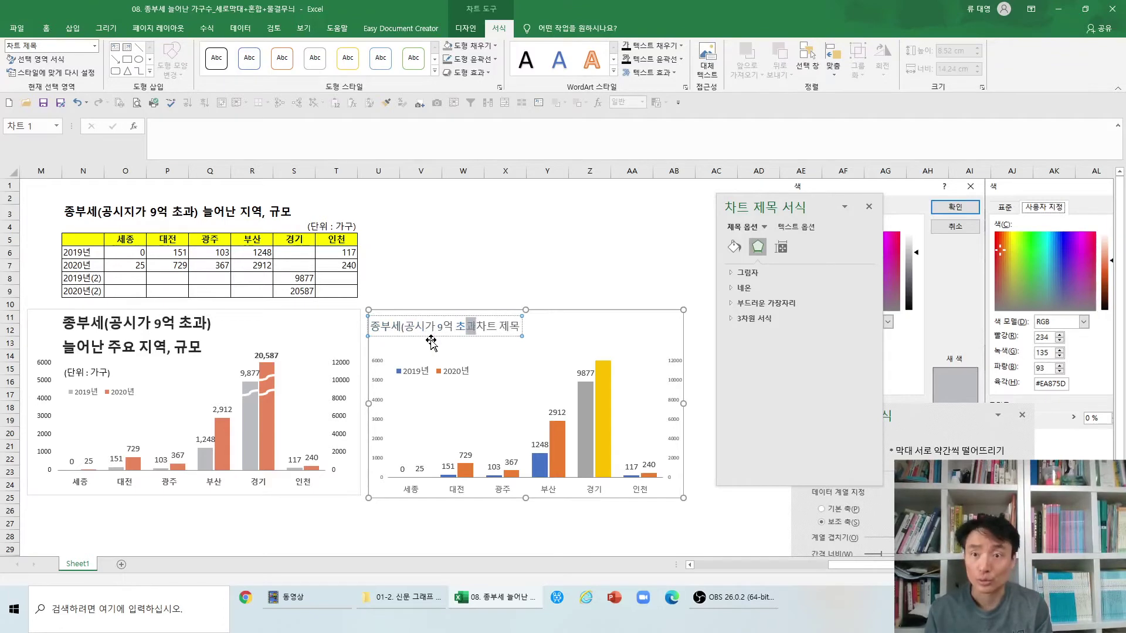
type(") ㅁㄴ")
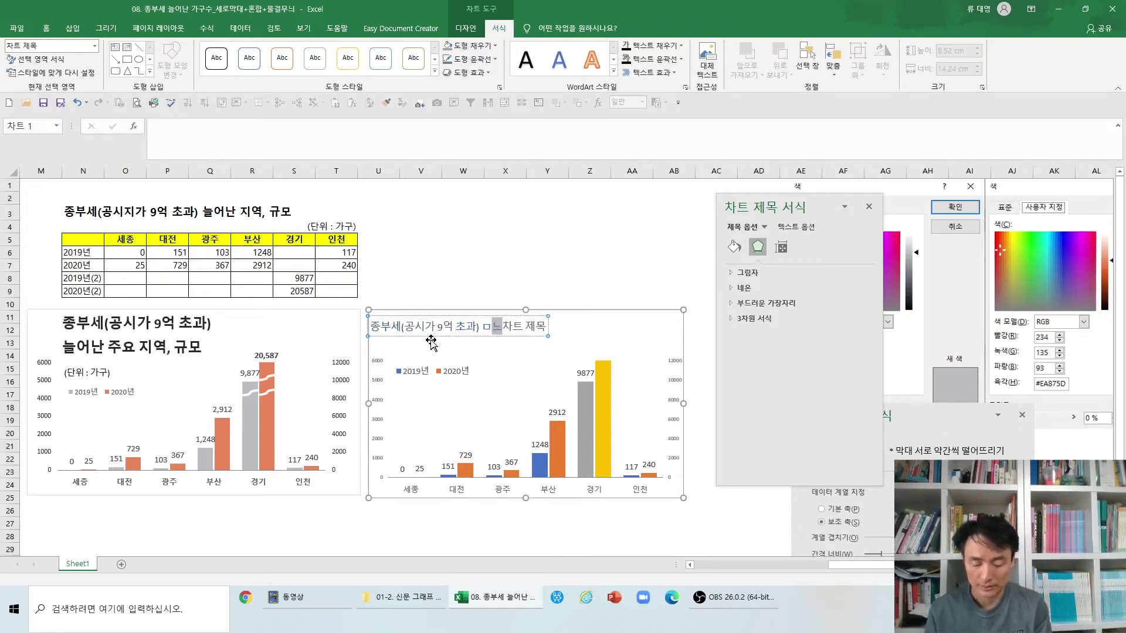
key("BackSpace")
key("BackSpace")
key("BackSpace")
key("BackSpace")
type("늘어나")
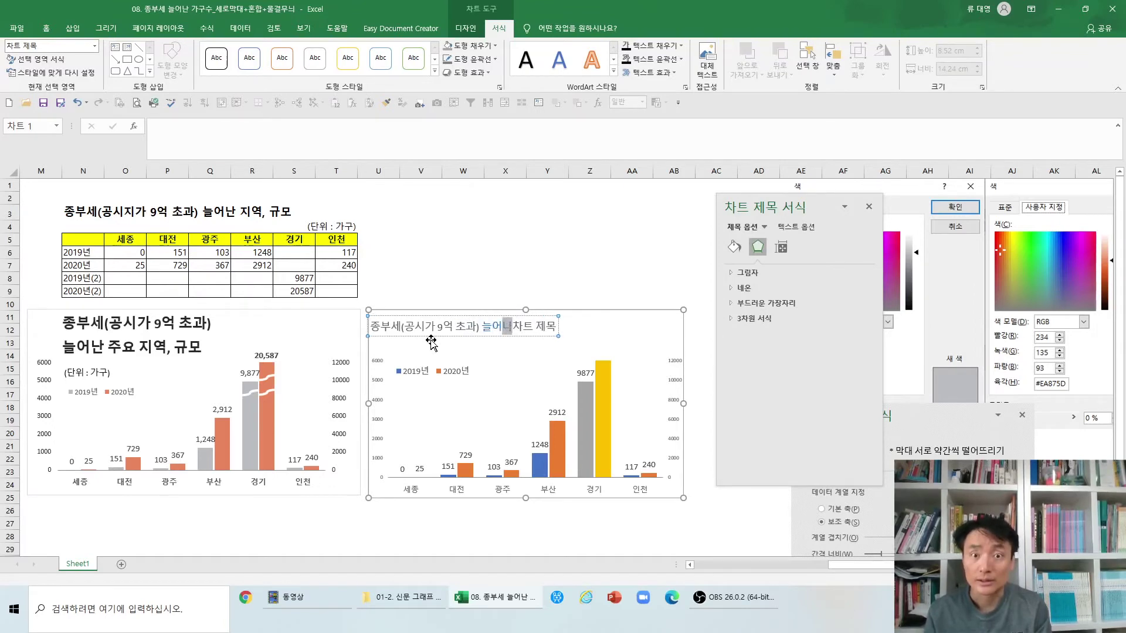
type(" 주요 ㅈ")
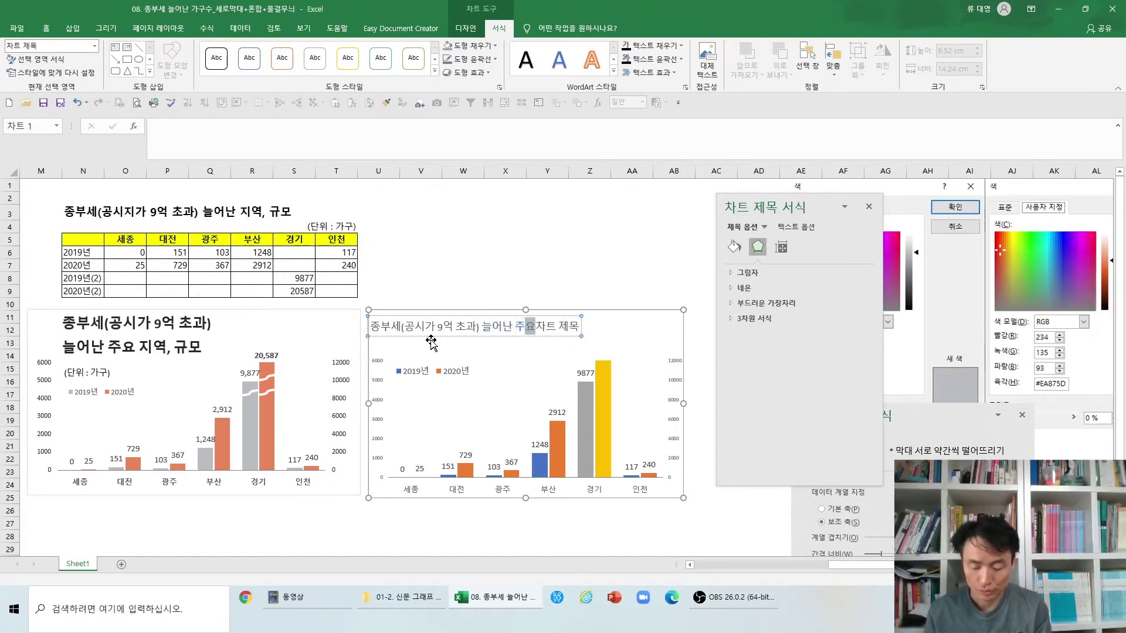
type("ㅣ여ㅛㄱ")
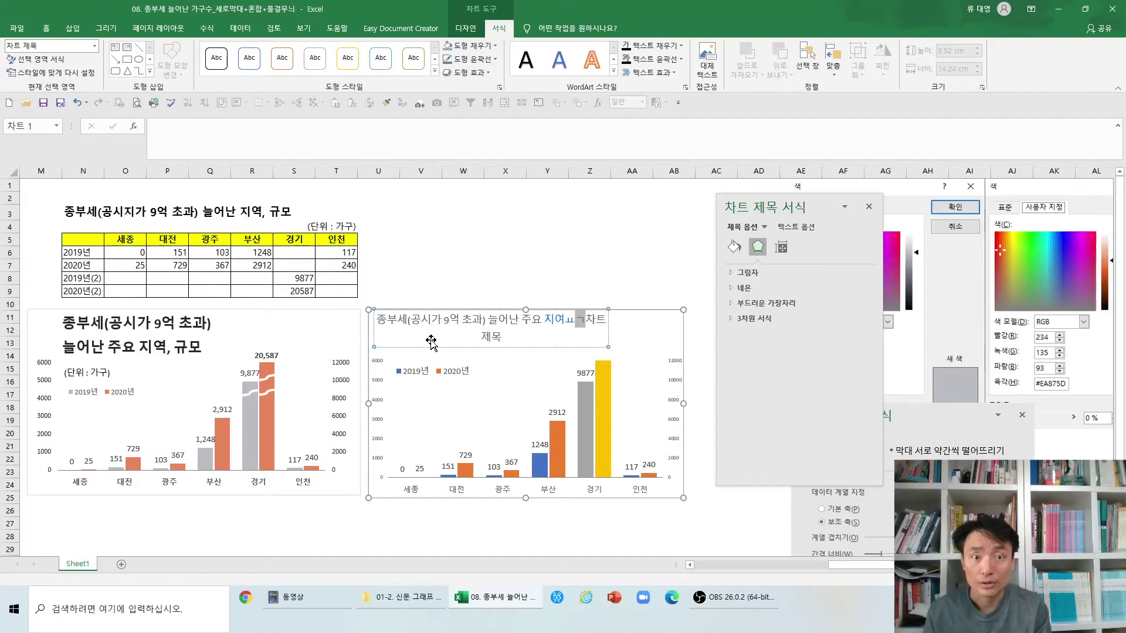
key("BackSpace")
key("BackSpace")
key("BackSpace")
type("ㅇㅕㄱ, ㅁㅠ")
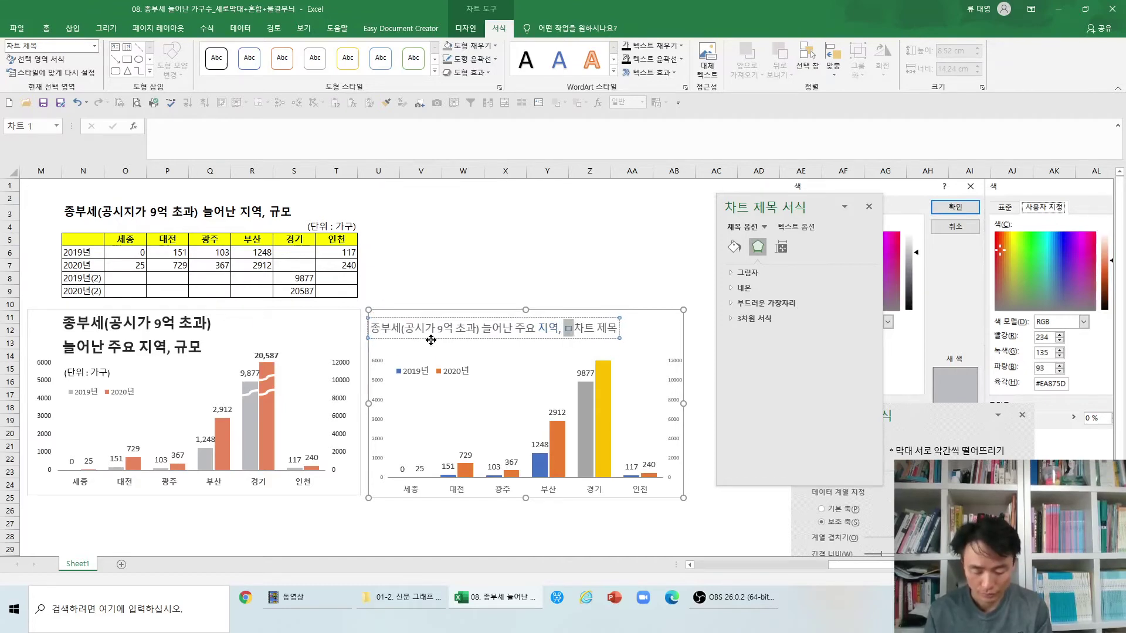
key("BackSpace")
key("BackSpace")
type("ㄱㅁㅗ")
key("Delete")
key("Delete")
key("Delete")
key("Delete")
key("Delete")
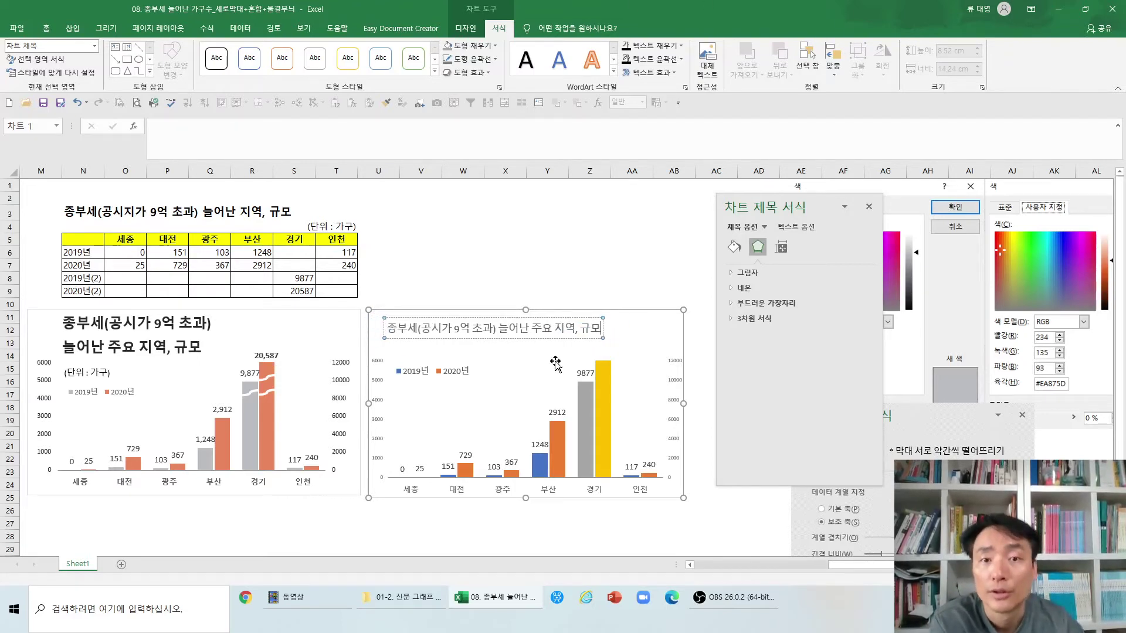
key("Escape")
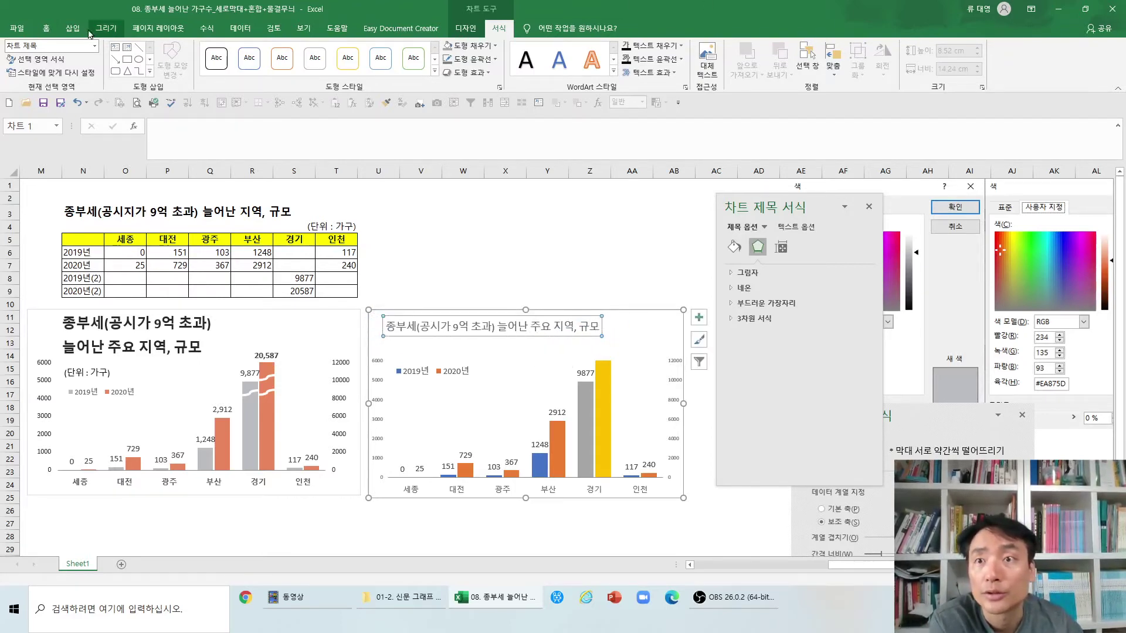
- Make the new chart's title bold at font size 24 and shift it slightly upward
left_click(46, 28)
left_click(215, 52)
left_click(215, 51)
left_click(215, 52)
left_click(215, 52)
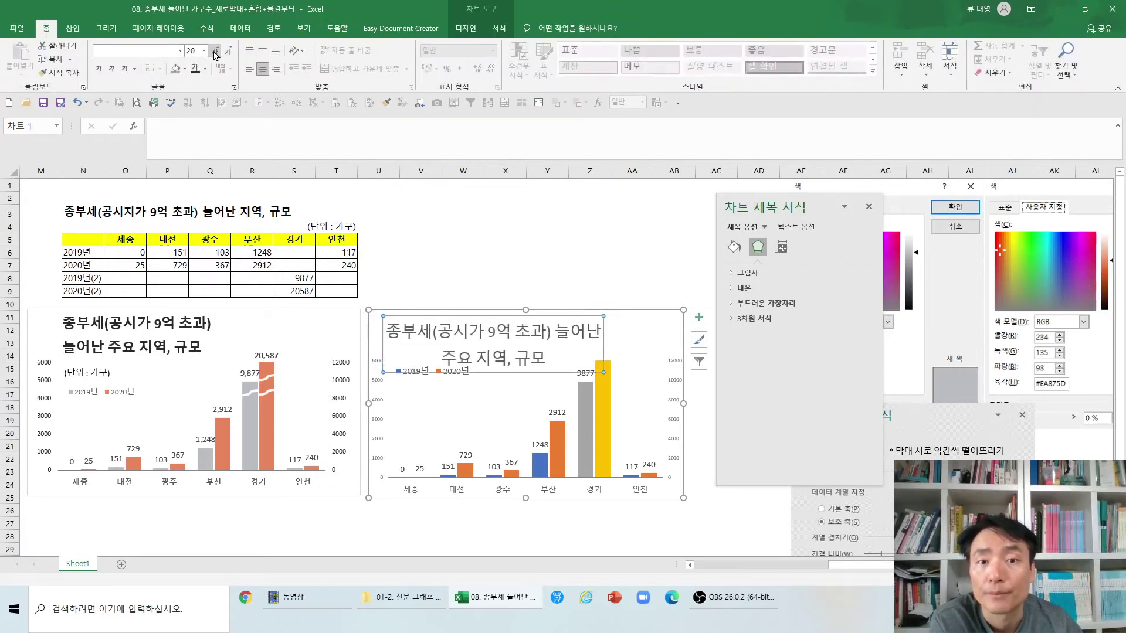
left_click(98, 69)
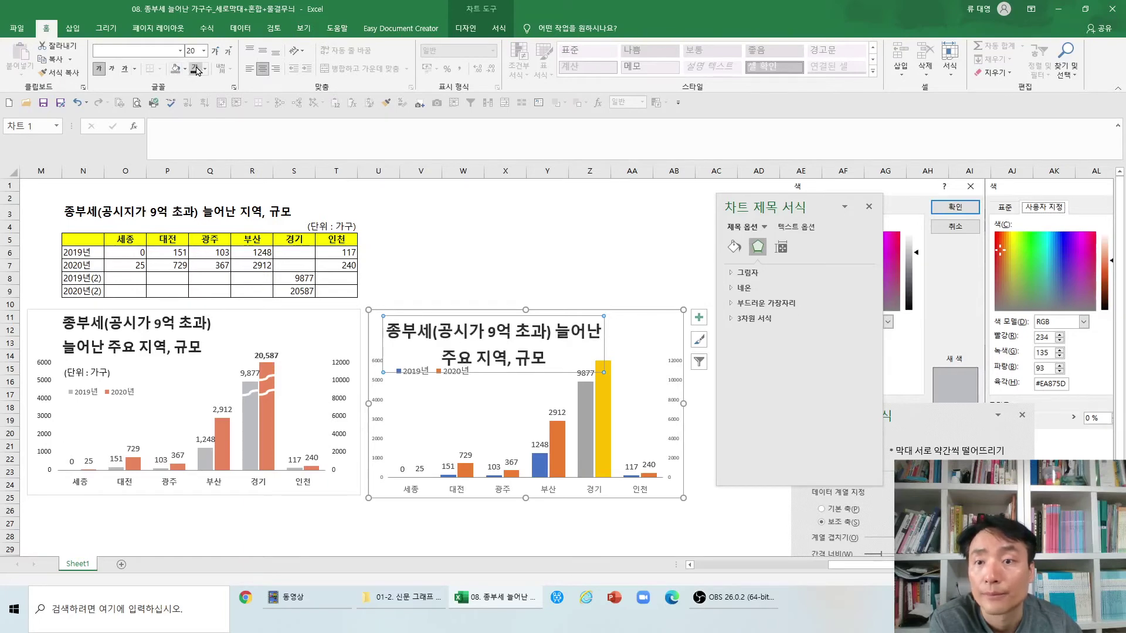
left_click(215, 52)
left_click(216, 51)
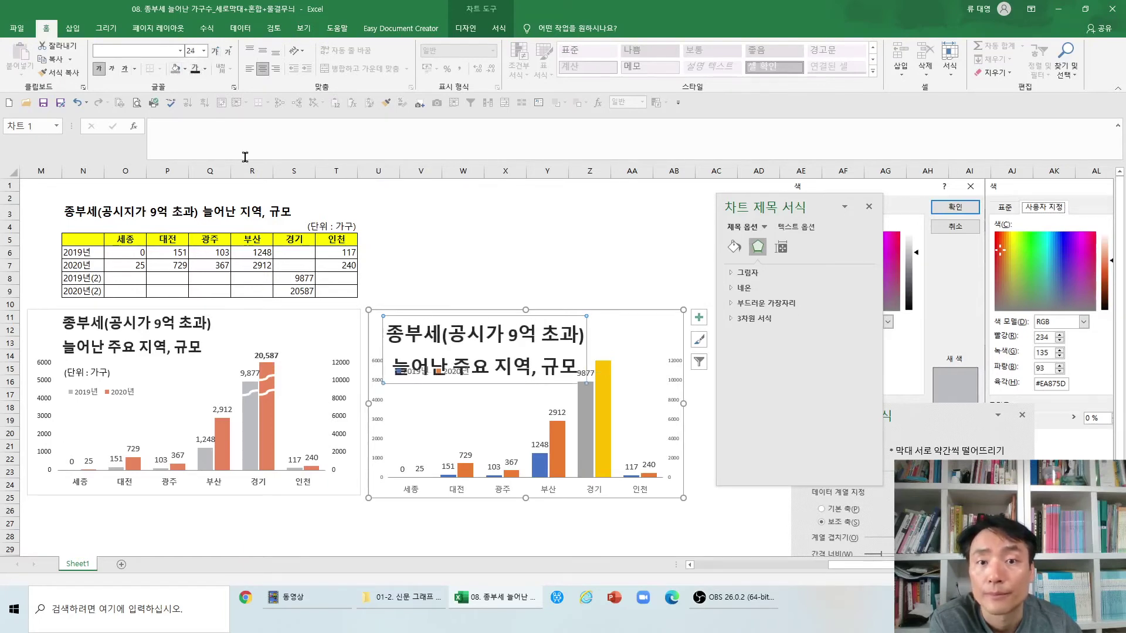
left_click(481, 375)
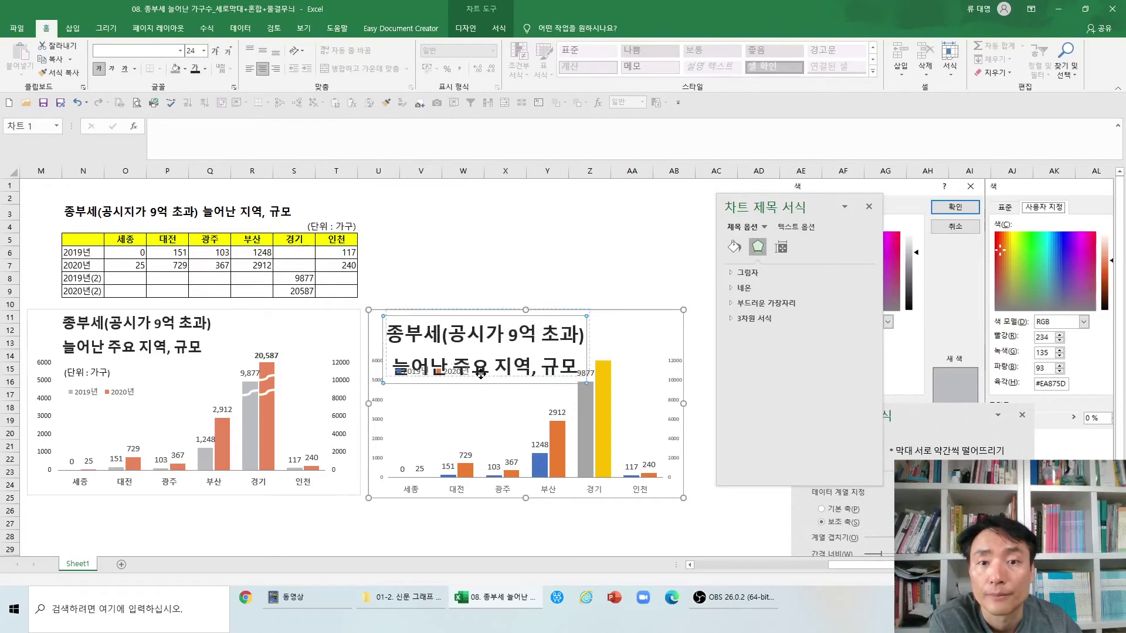
left_click(451, 377)
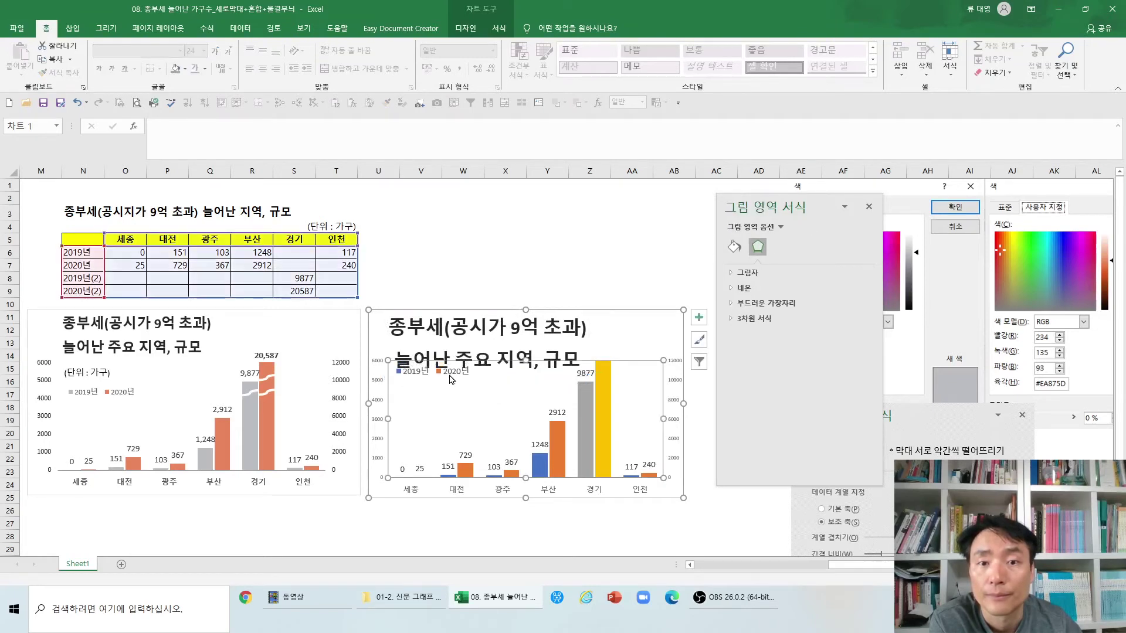
- Move the new chart's legend down clear of the title and reduce the title's font size to 20
left_click_drag(440, 379, 442, 400)
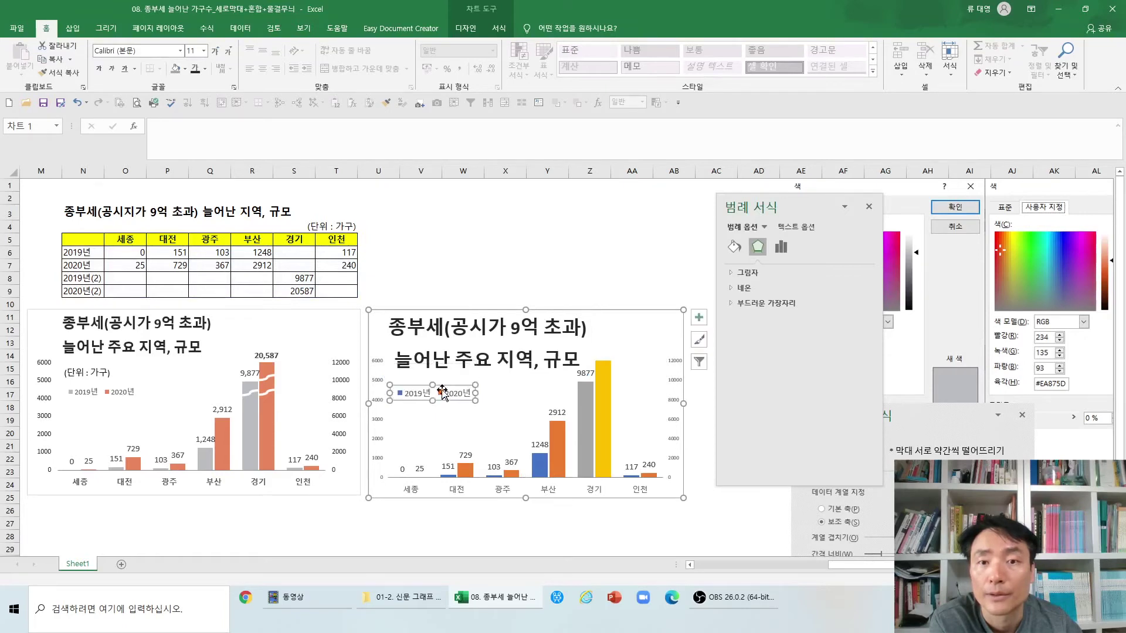
left_click(448, 378)
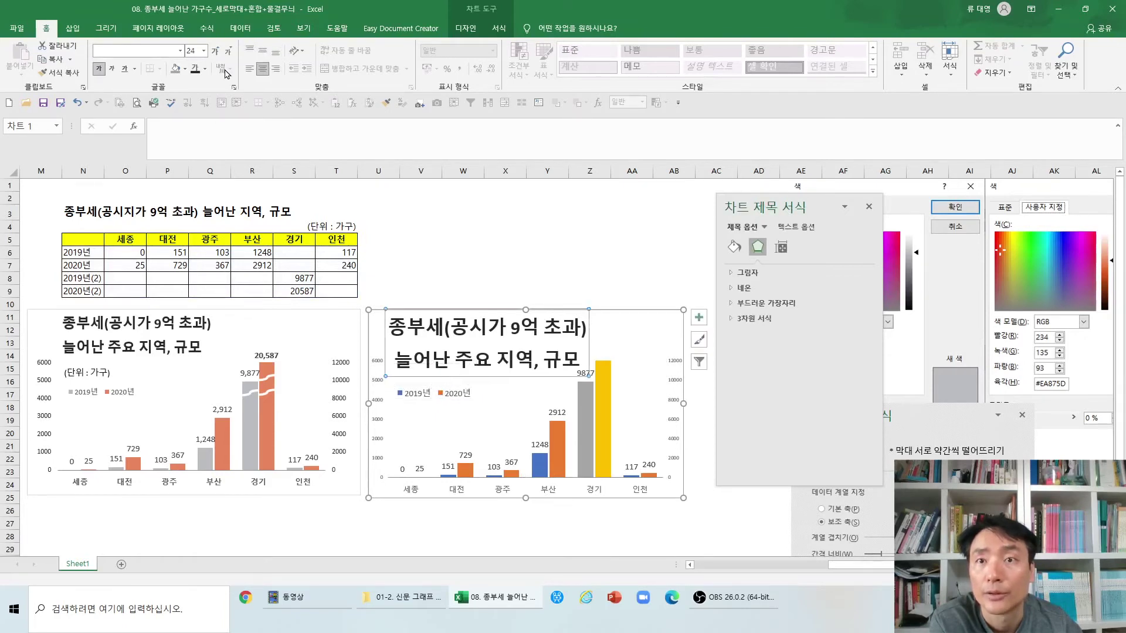
left_click(228, 51)
left_click(228, 51)
- Break the new chart's title into two lines, starting the second line at "늘어난"
left_click(552, 330)
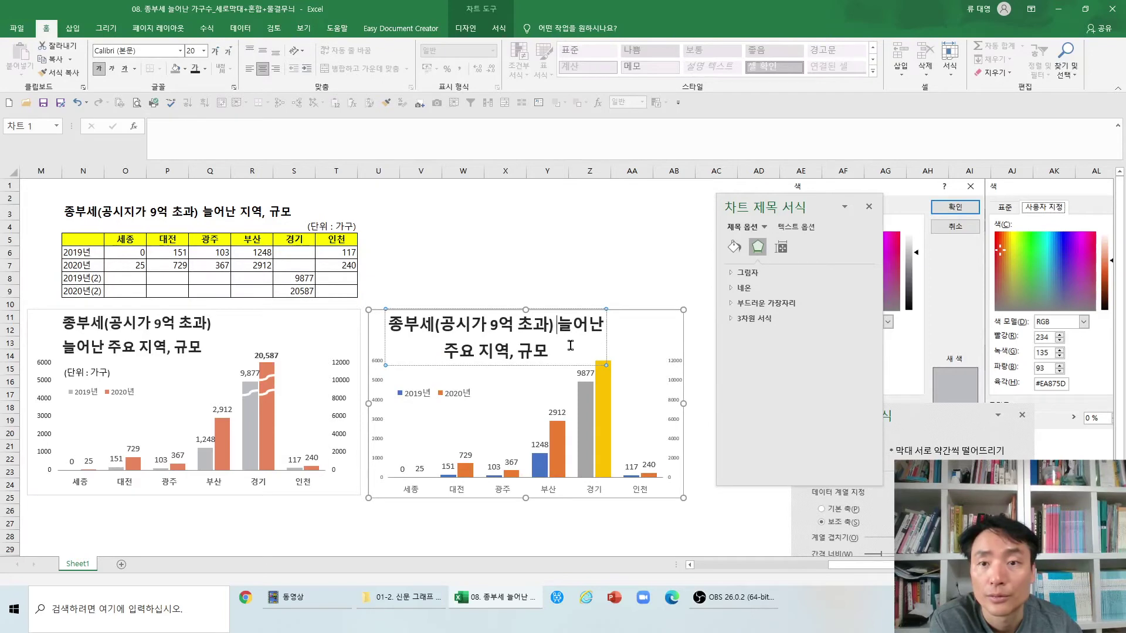
key("Return")
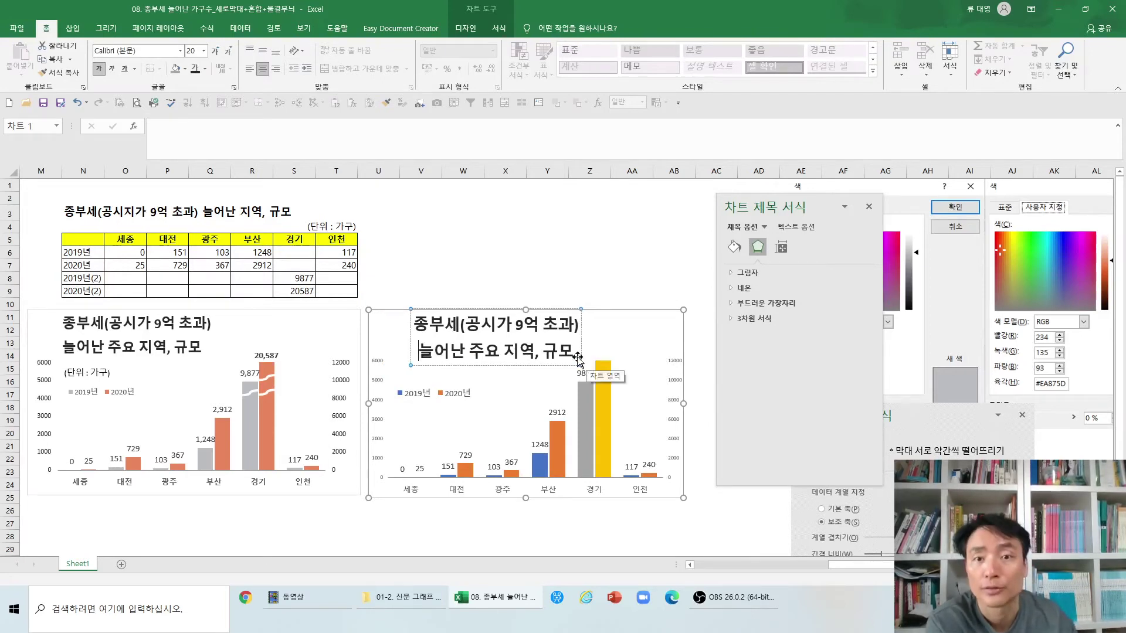
key("BackSpace")
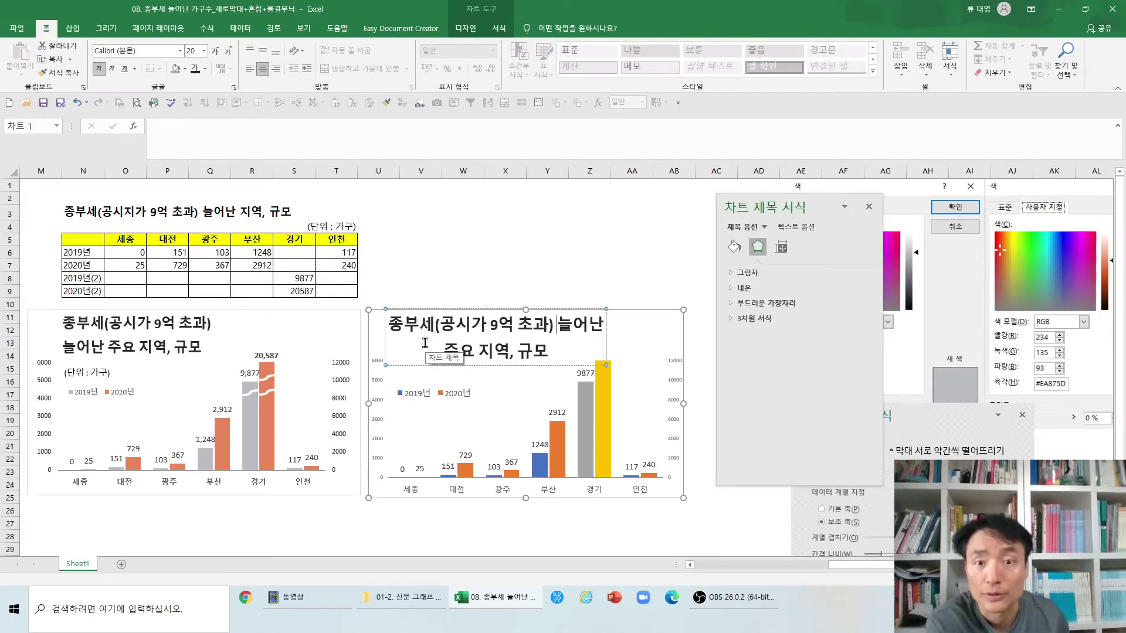
key("Return")
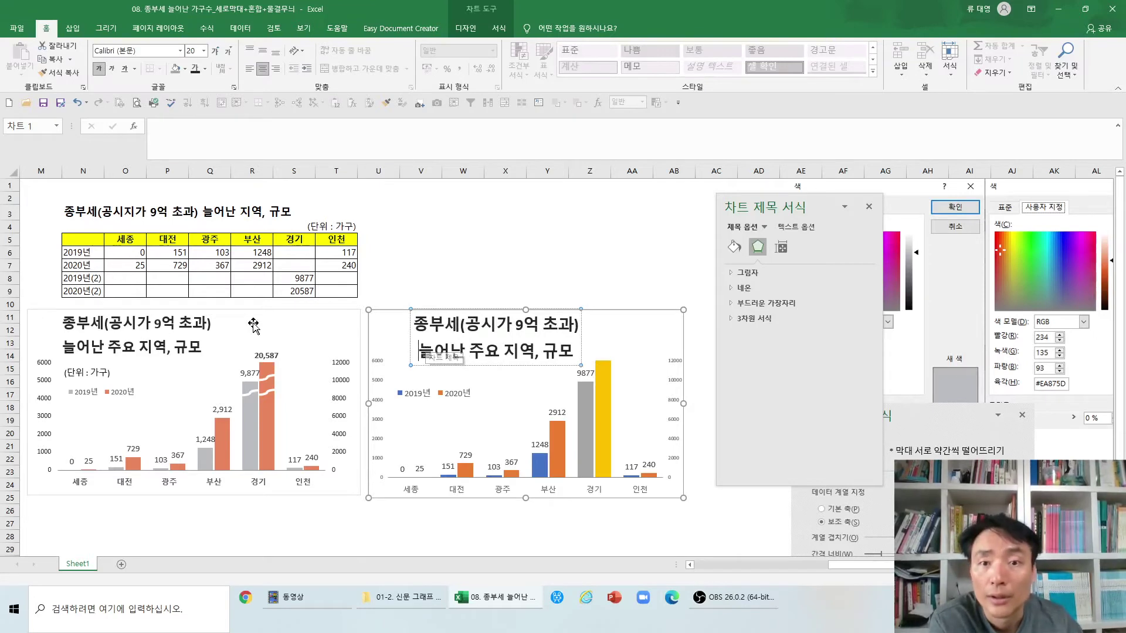
key("End")
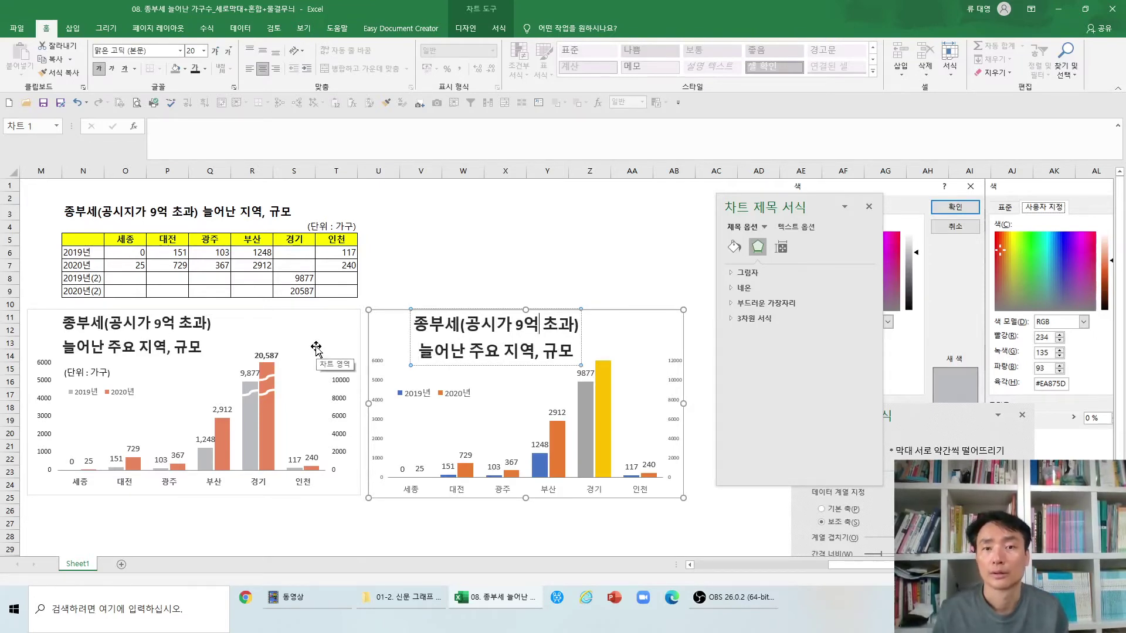
key("Home")
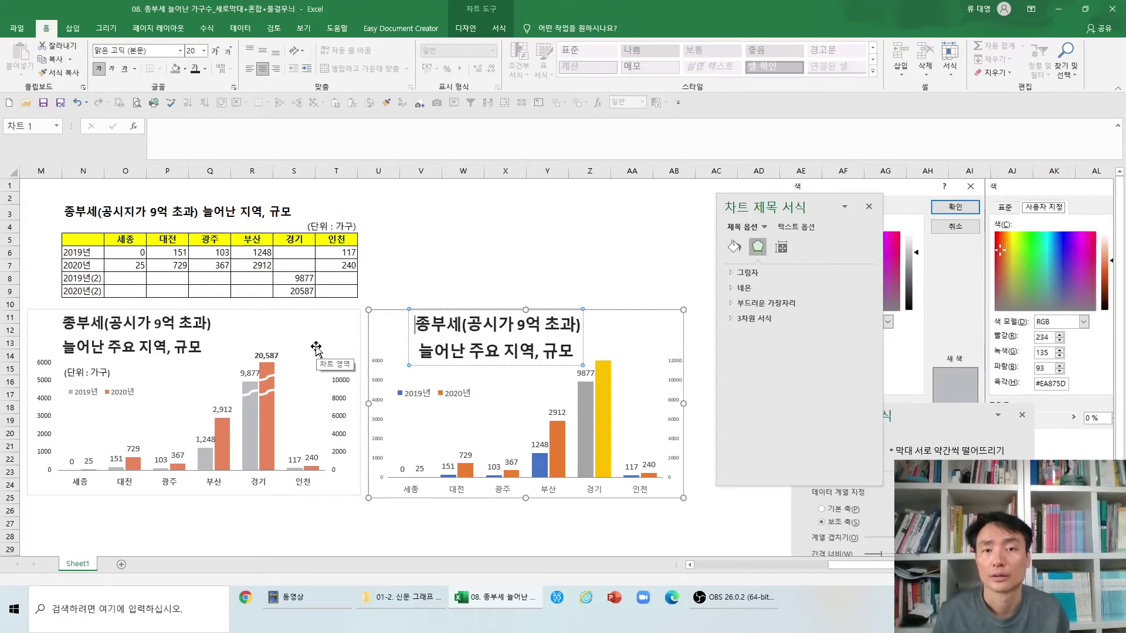
left_click(440, 369)
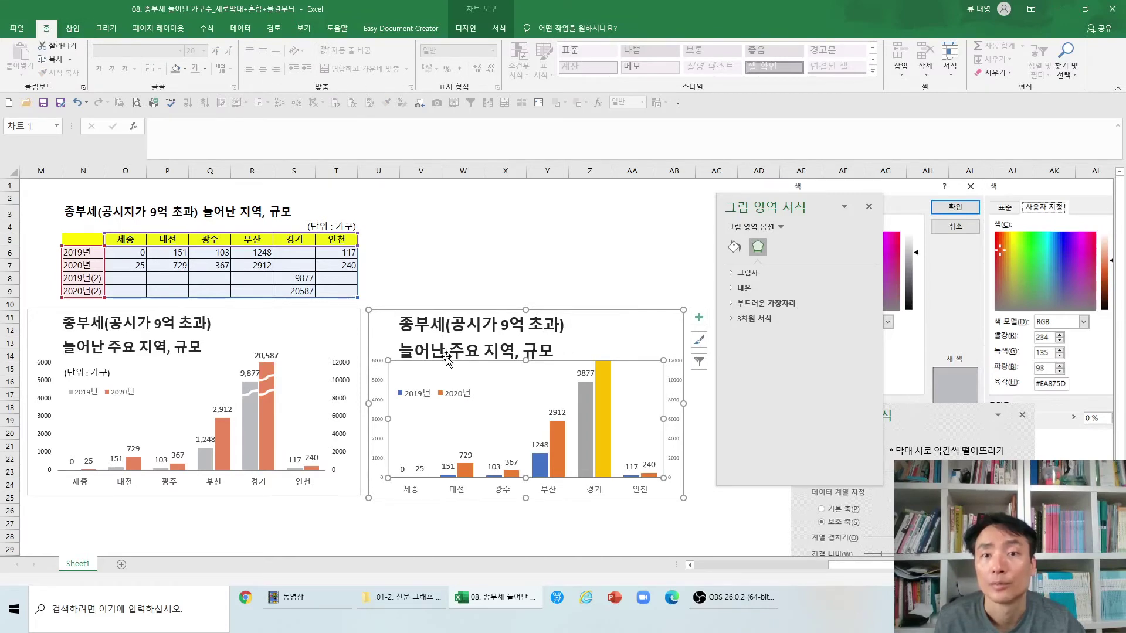
- Left-align the new chart's title, remove the leading spaces from its first line and shift it slightly to the right
left_click(405, 320)
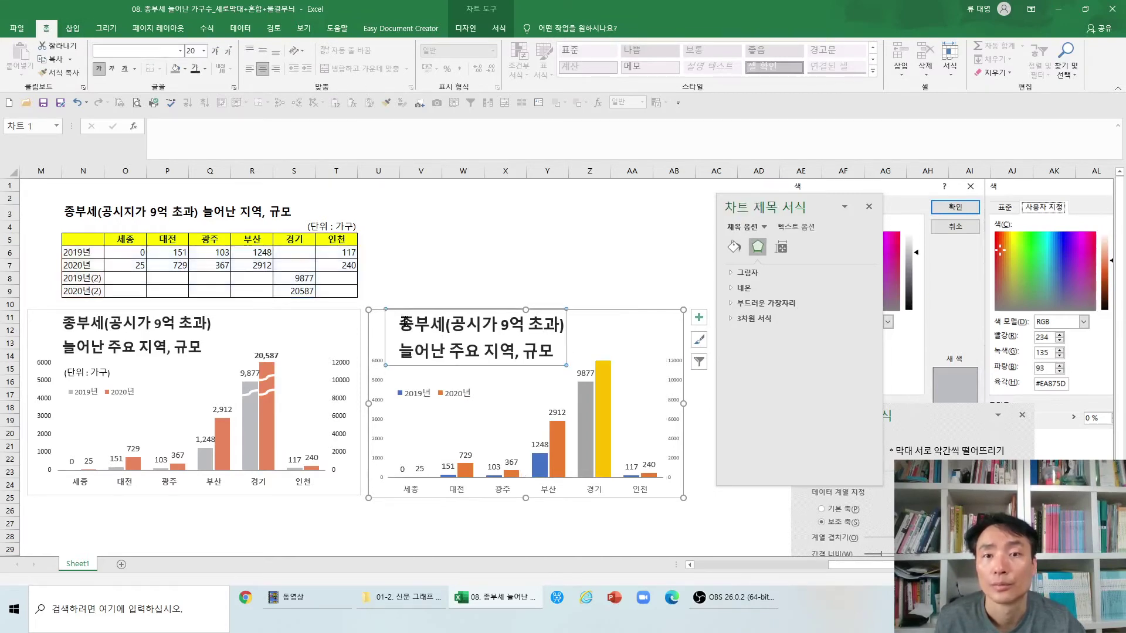
left_click(249, 73)
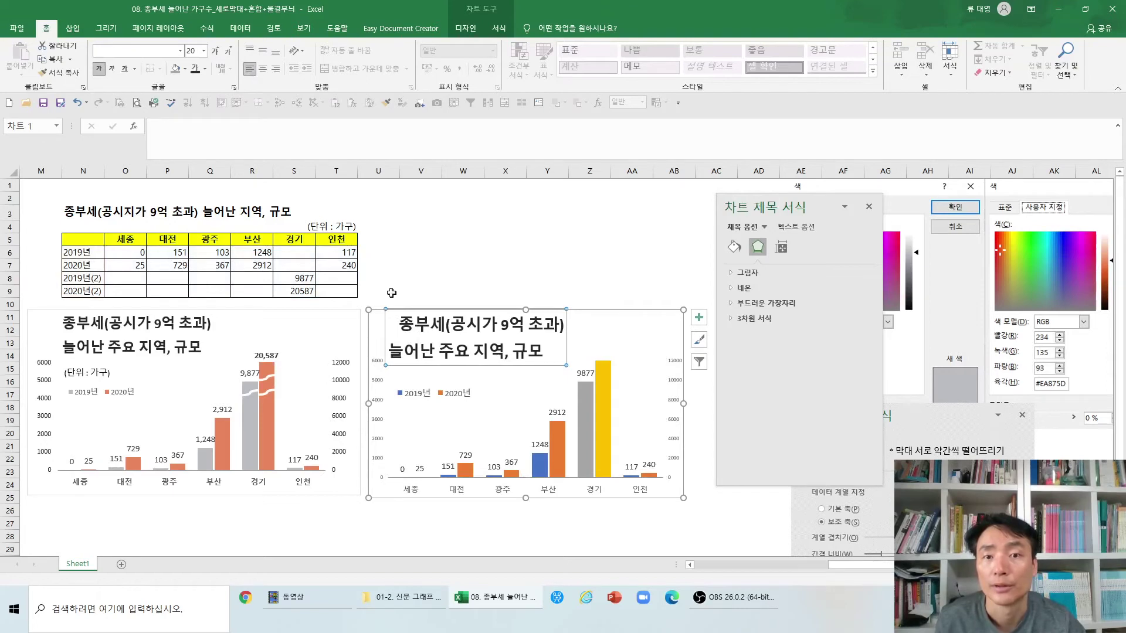
left_click(396, 331)
key("BackSpace")
key("BackSpace")
key("BackSpace")
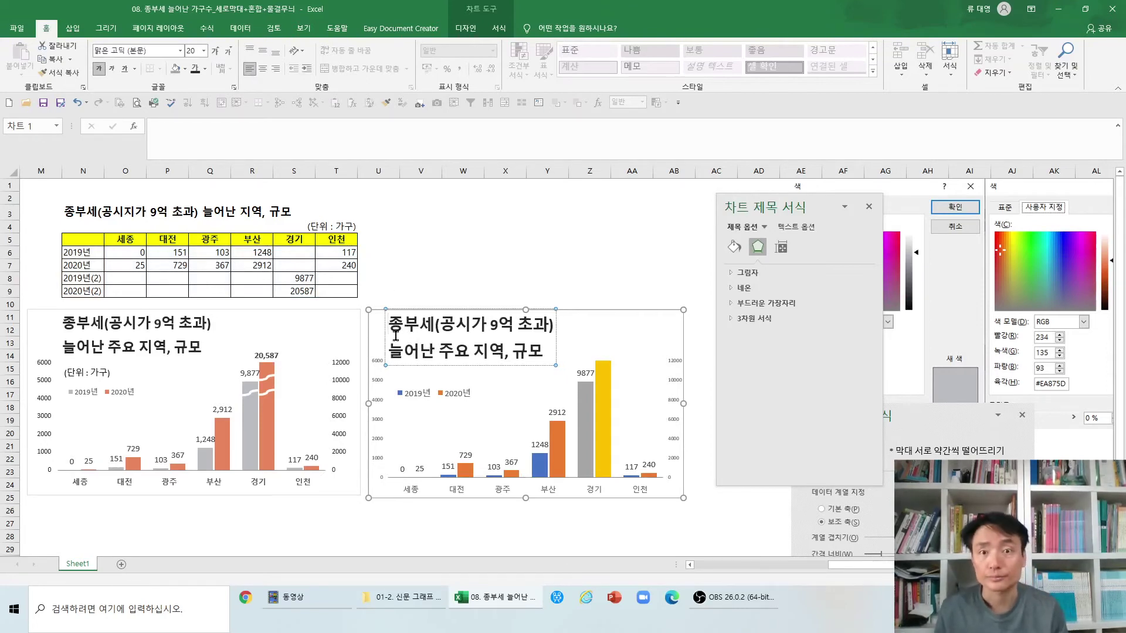
left_click(481, 367)
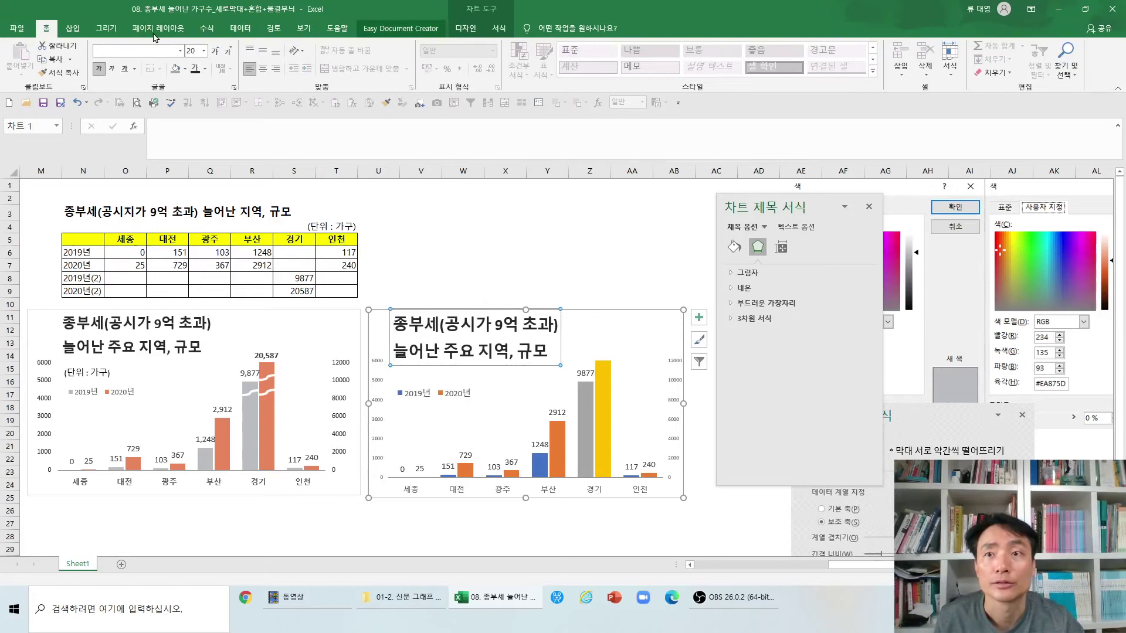
- Add a horizontal text box reading "(단위 : 가구)" to the new chart, shrink it and place it between the title and legend
left_click(72, 28)
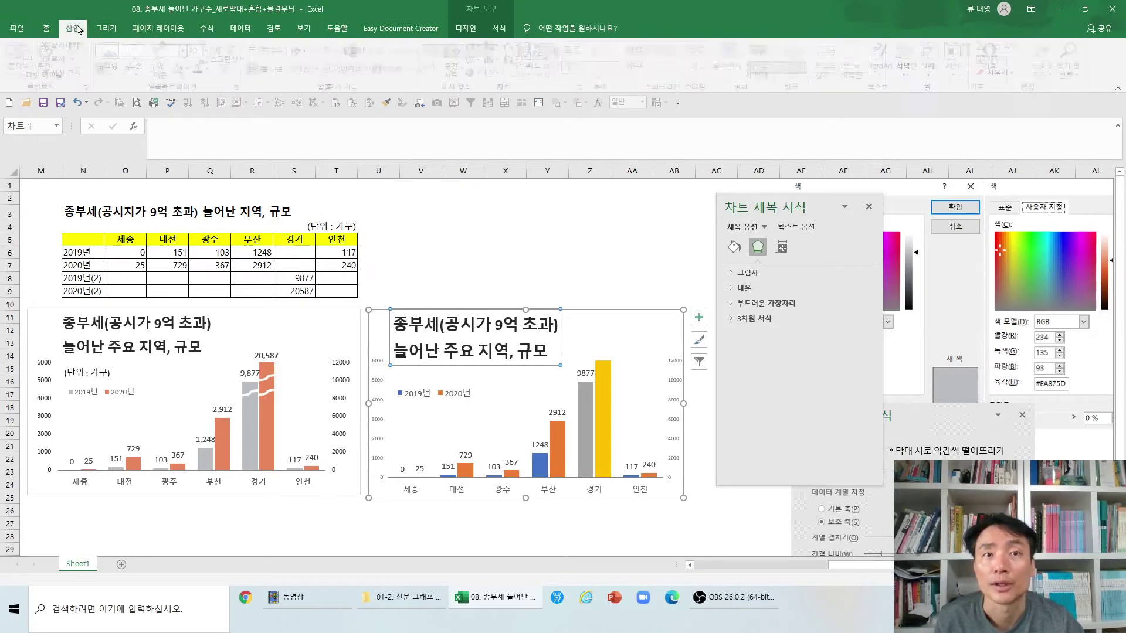
left_click(831, 63)
left_click(842, 74)
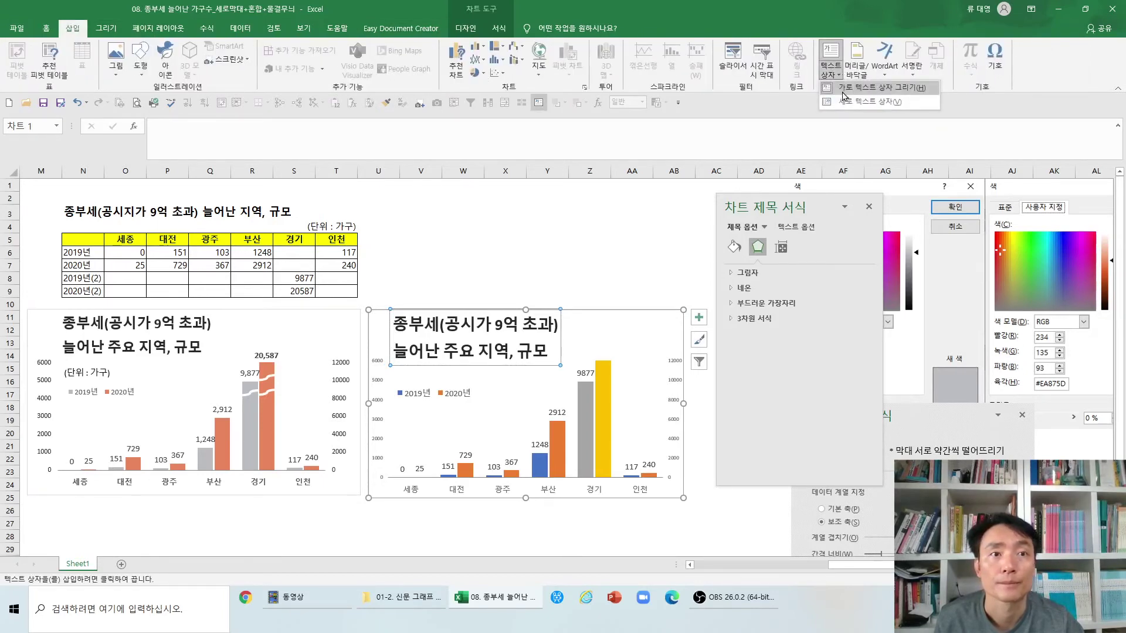
left_click(829, 88)
left_click_drag(497, 375, 554, 432)
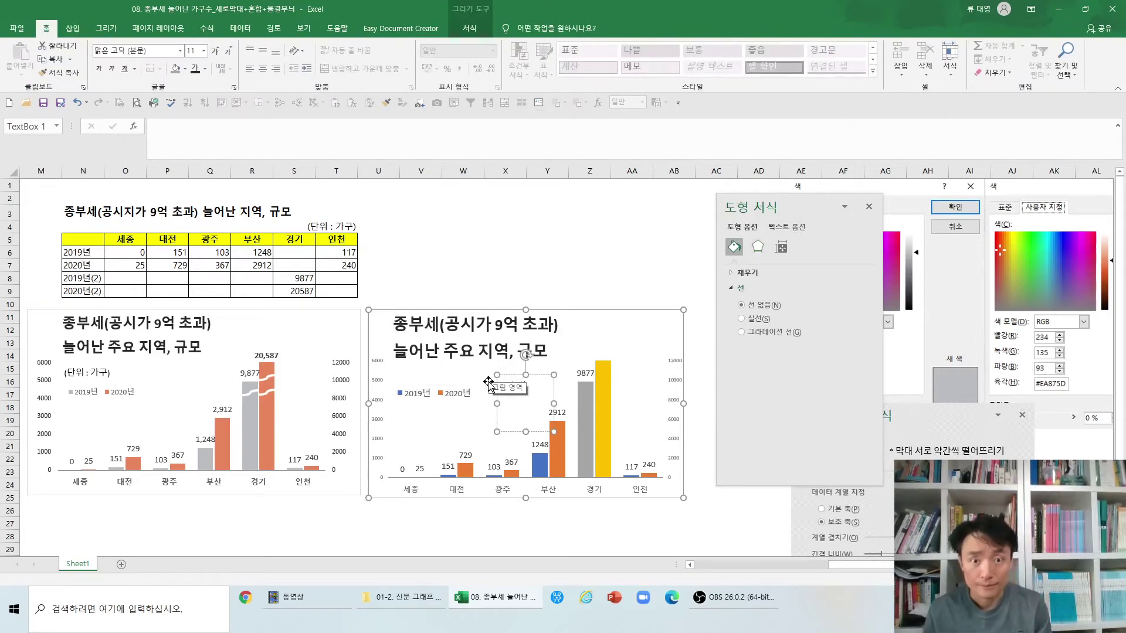
type("(단위 : 가구)")
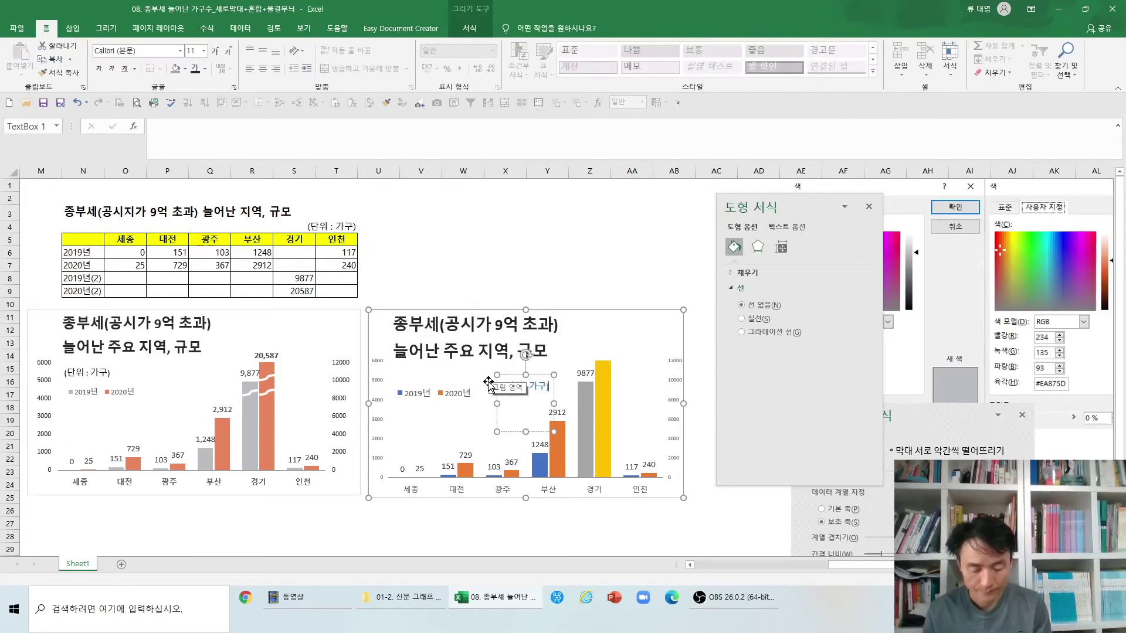
left_click_drag(526, 432, 434, 384)
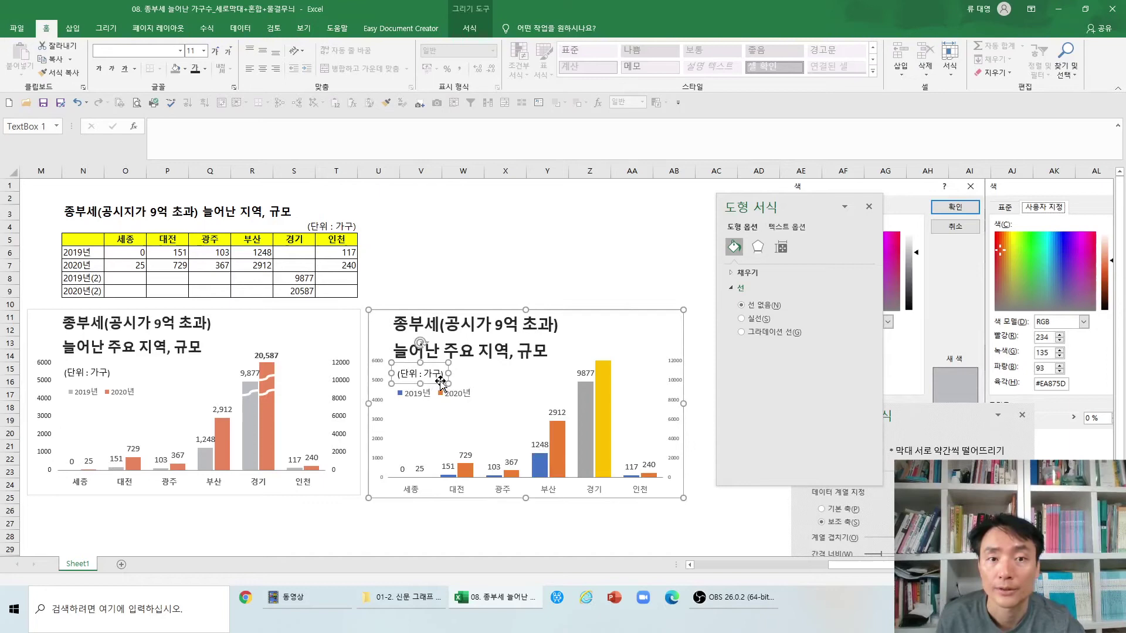
- Copy the grouped white wave shape from the reference chart and place it across the new chart's two 경기 columns
left_click(270, 397)
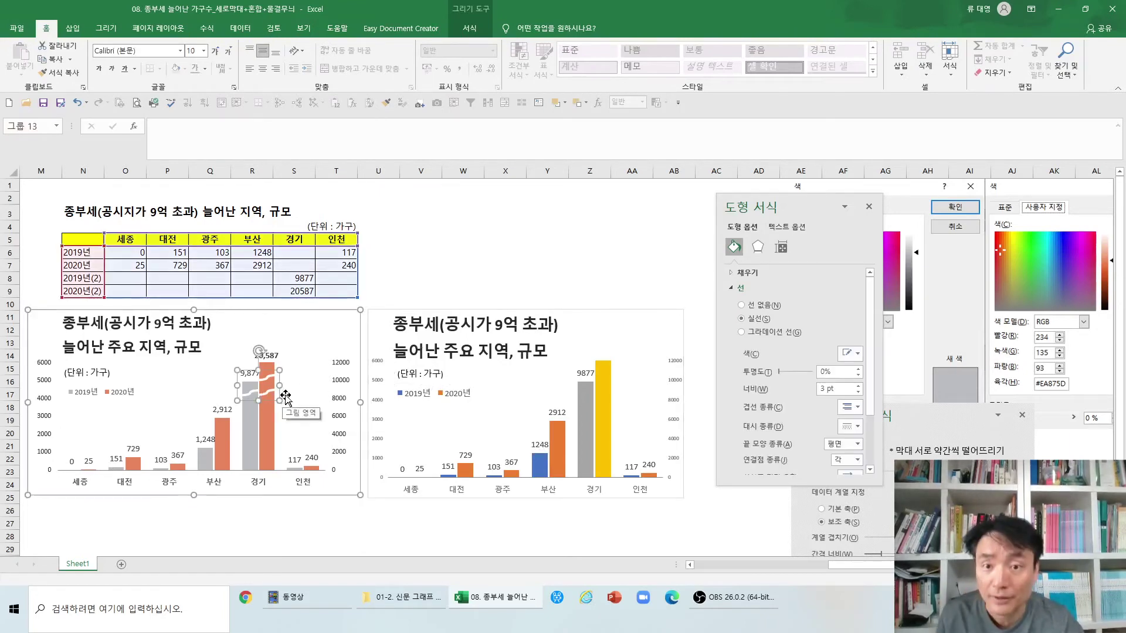
left_click(457, 265)
left_click(611, 335)
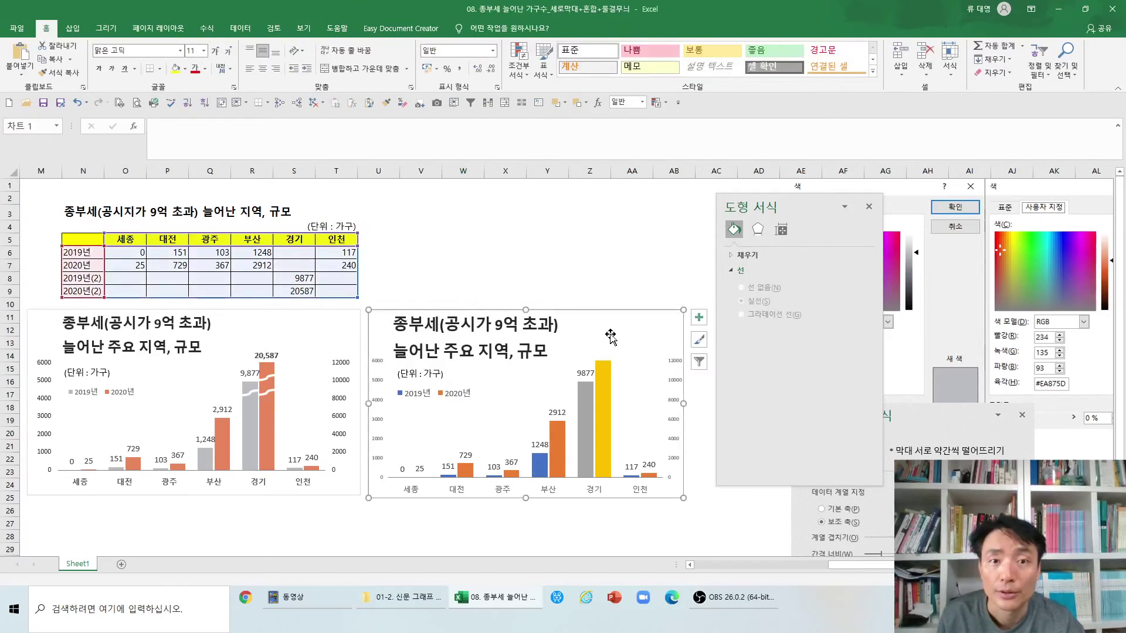
key("ctrl+v")
left_click_drag(399, 339, 605, 398)
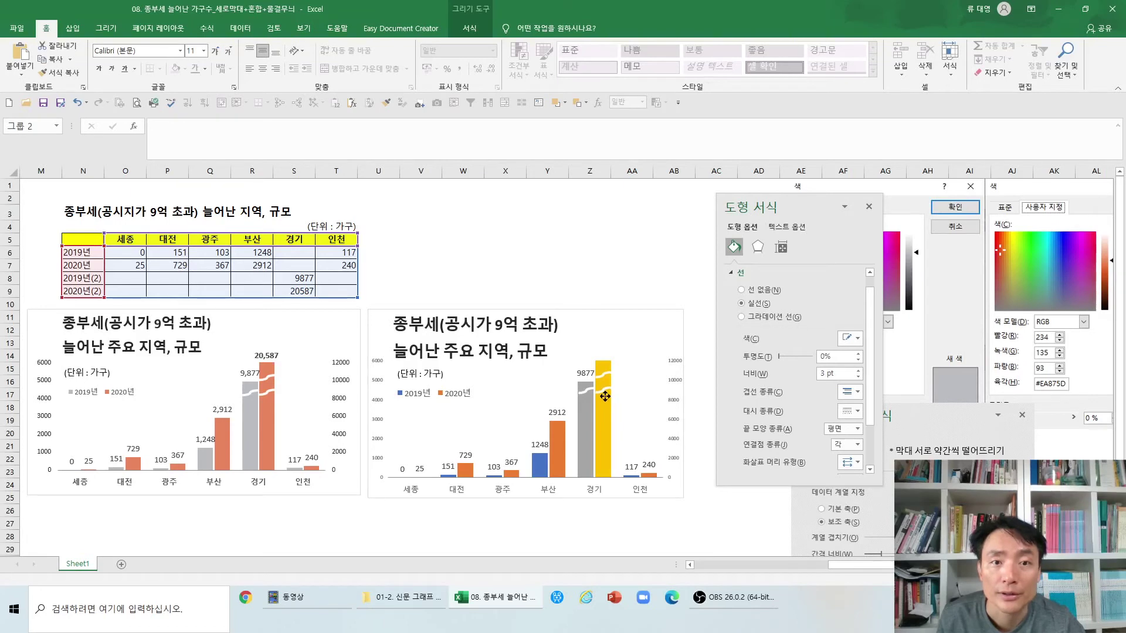
left_click(623, 513)
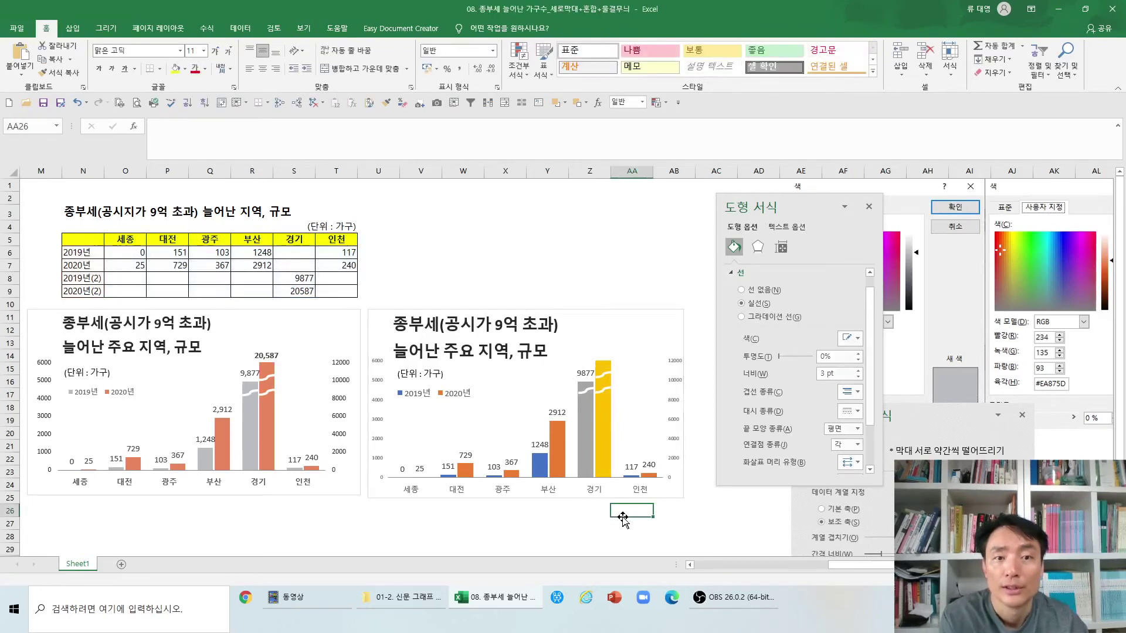
left_click(431, 374)
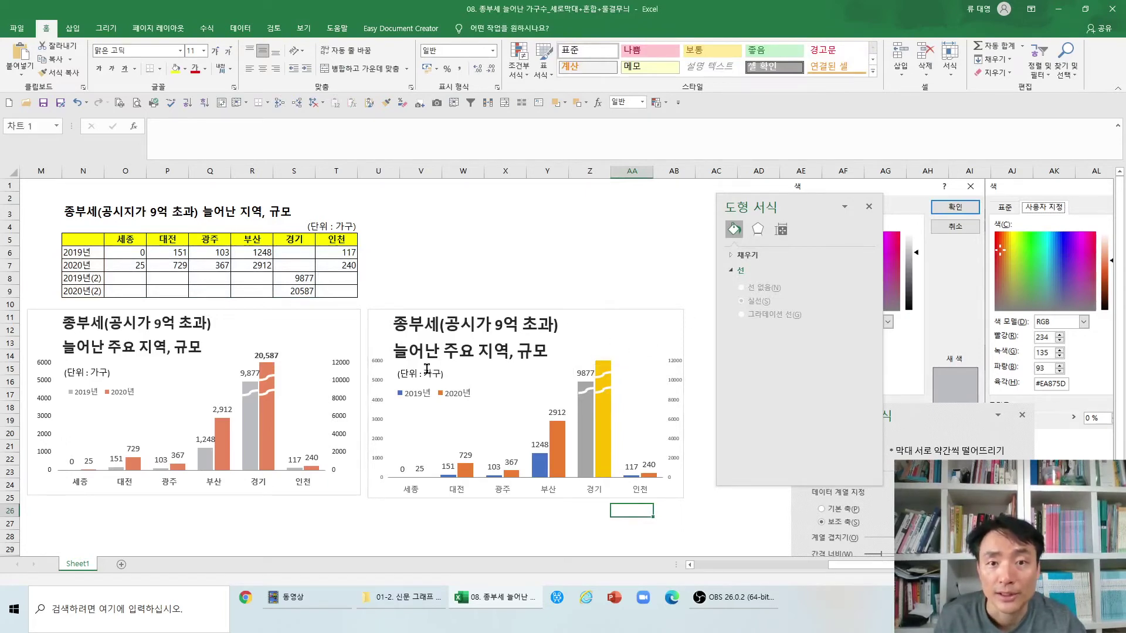
left_click(597, 408)
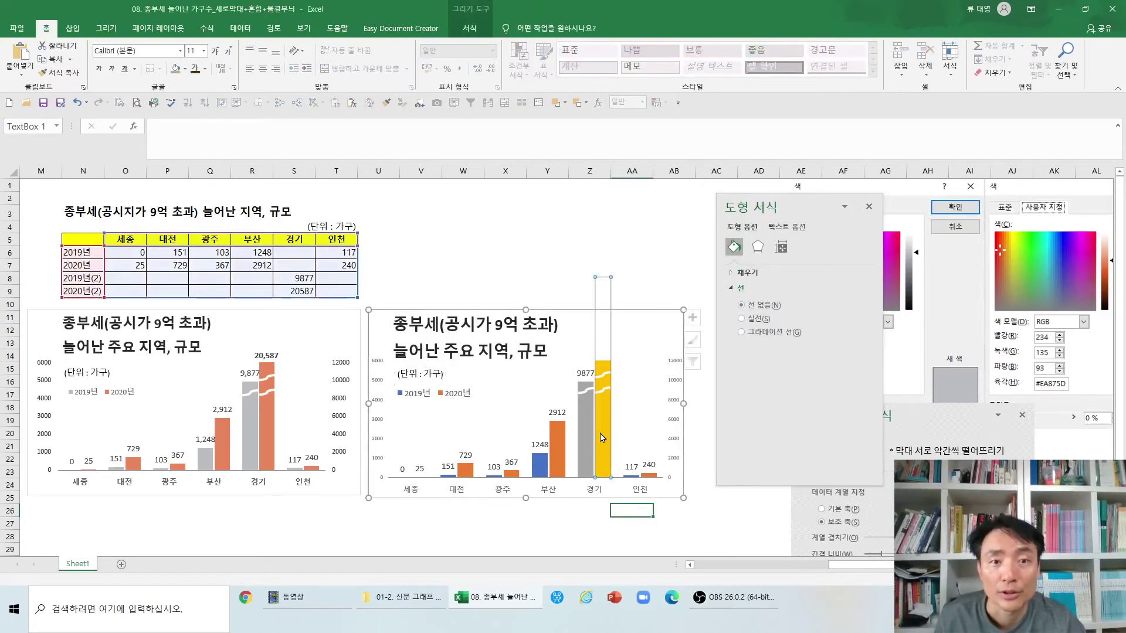
left_click(421, 370)
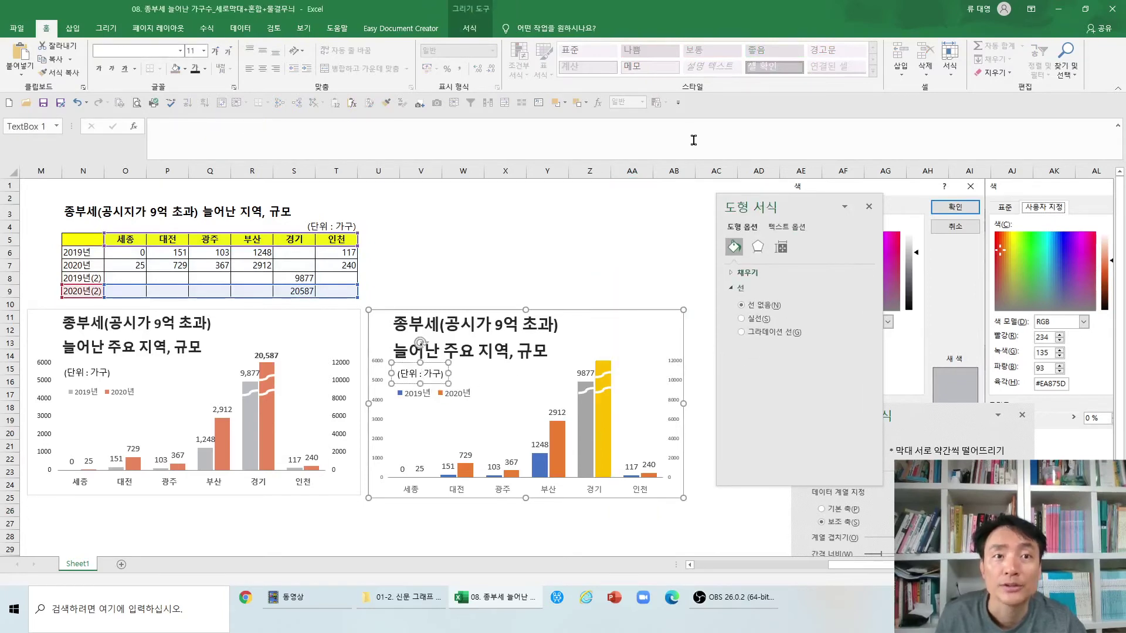
- Insert an empty text box in the new chart over the top of the yellow 경기 column
left_click(594, 327)
scroll(631, 30, "down", 1)
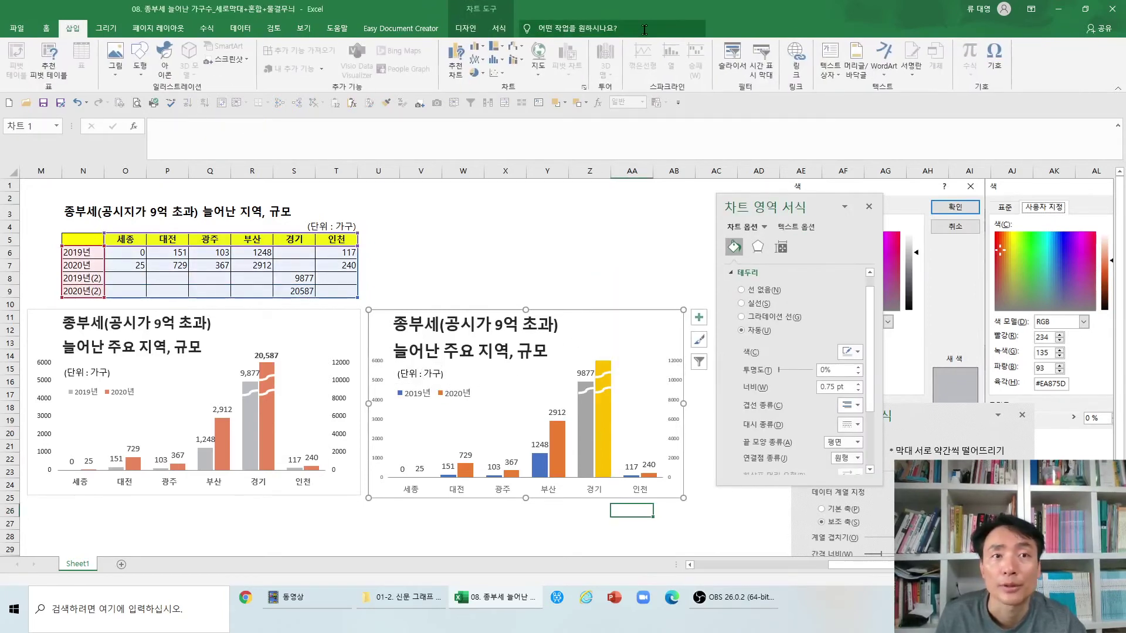
left_click(830, 53)
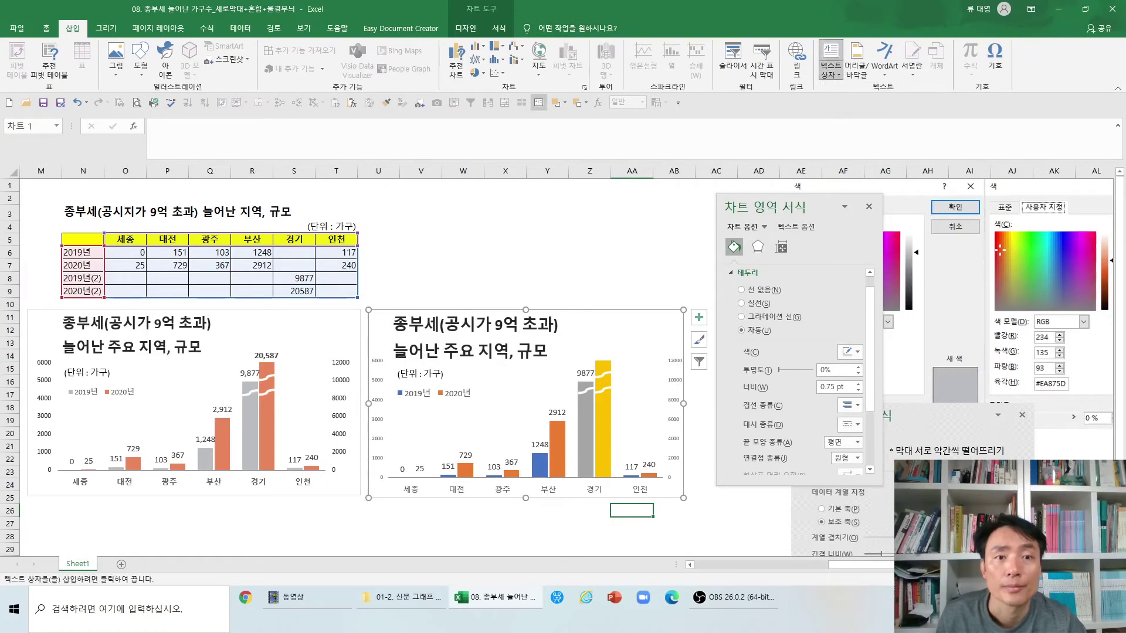
left_click_drag(591, 344, 647, 400)
type("20")
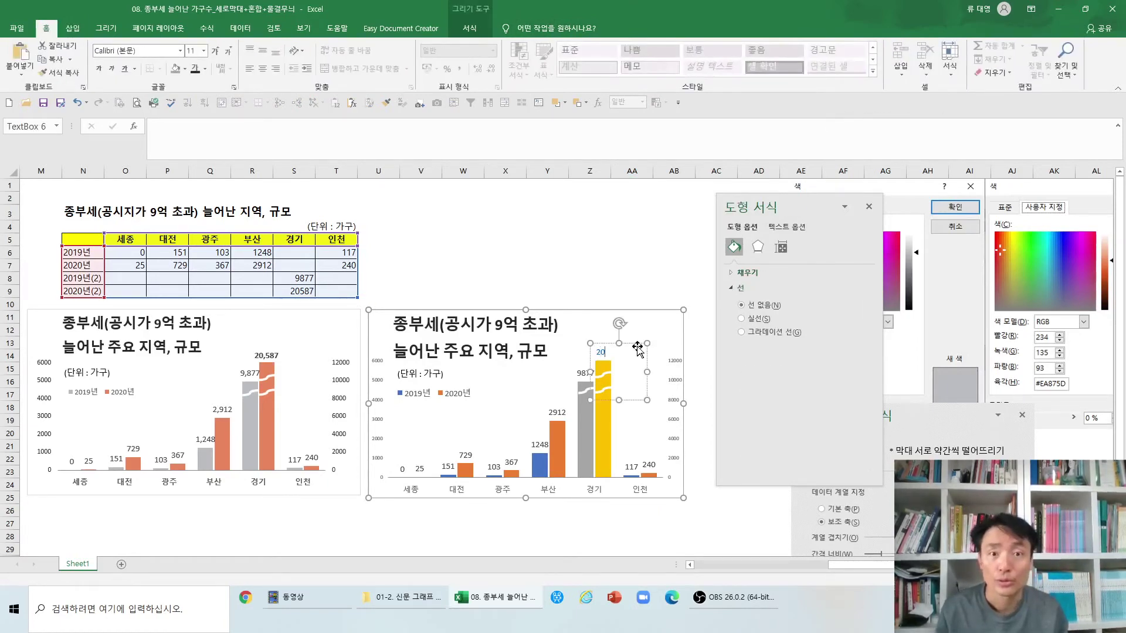
key("BackSpace")
key("BackSpace")
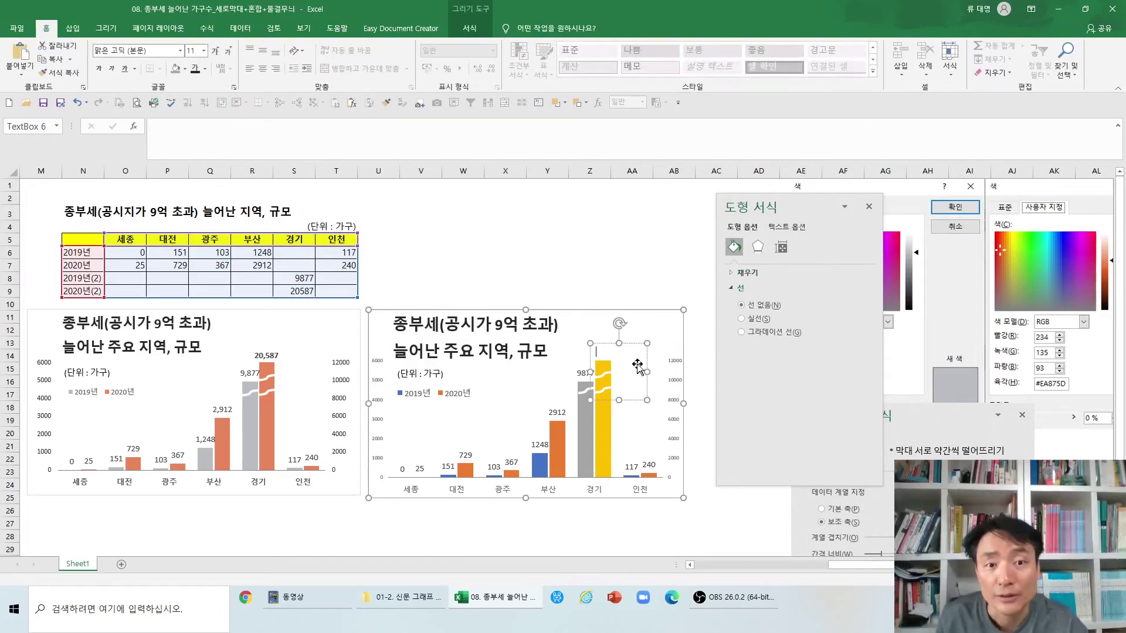
- Link the text box to cell S9 of Sheet1, then shrink it and place it just above the yellow 경기 column
left_click(167, 132)
type("=")
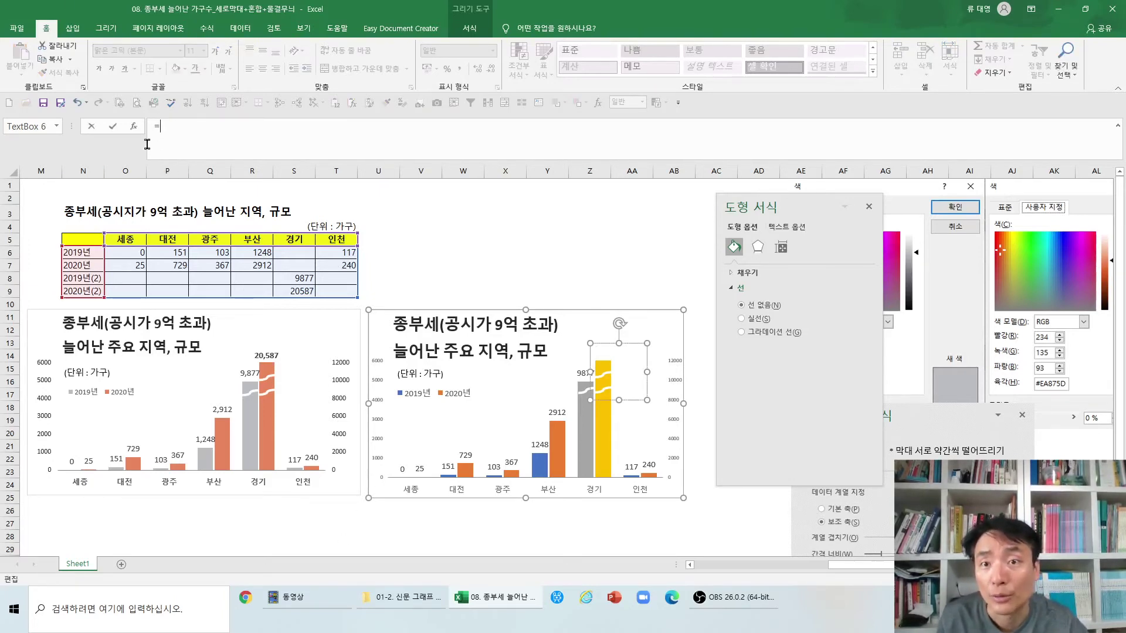
left_click(295, 292)
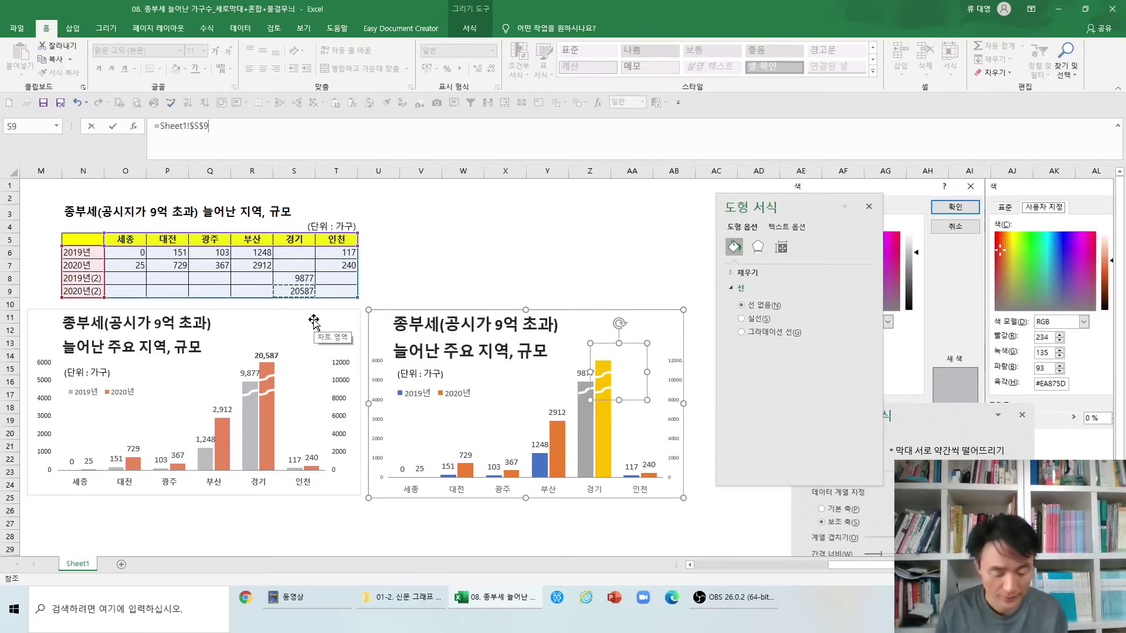
key("Return")
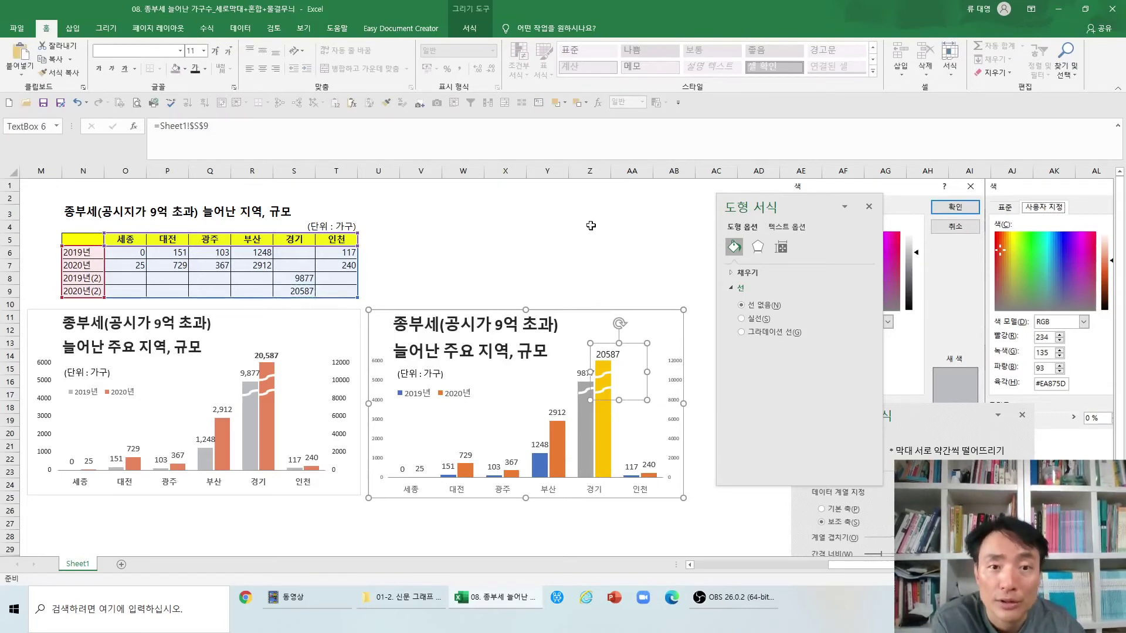
left_click_drag(619, 400, 620, 361)
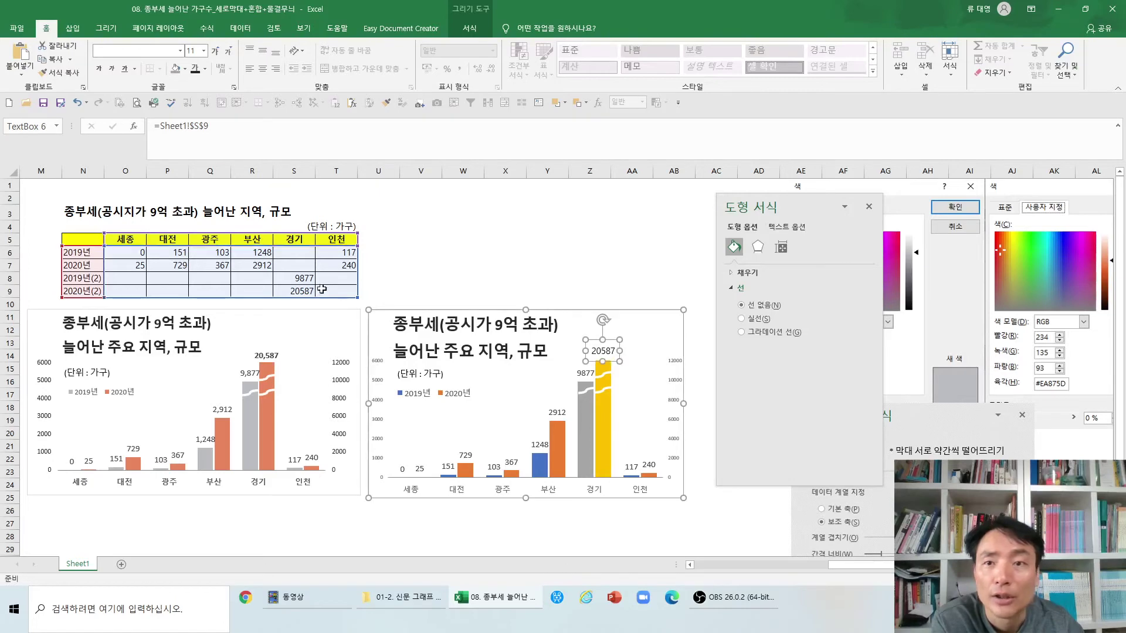
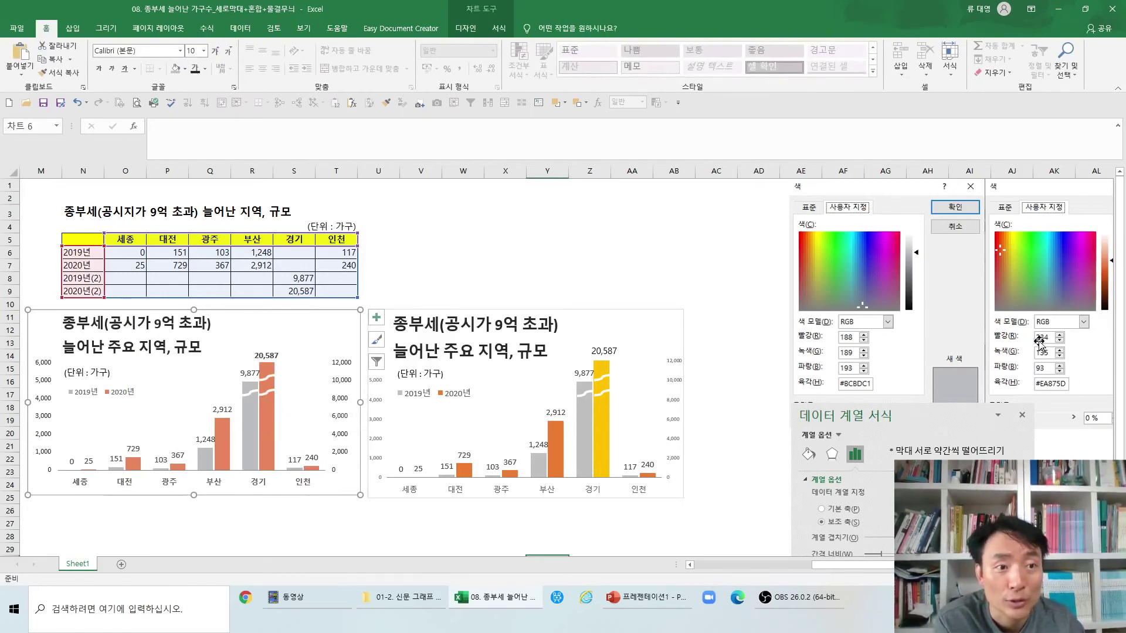
- Fill the 2020년 columns in the new chart with the custom RGB color 234, 135, 93
left_click(558, 456)
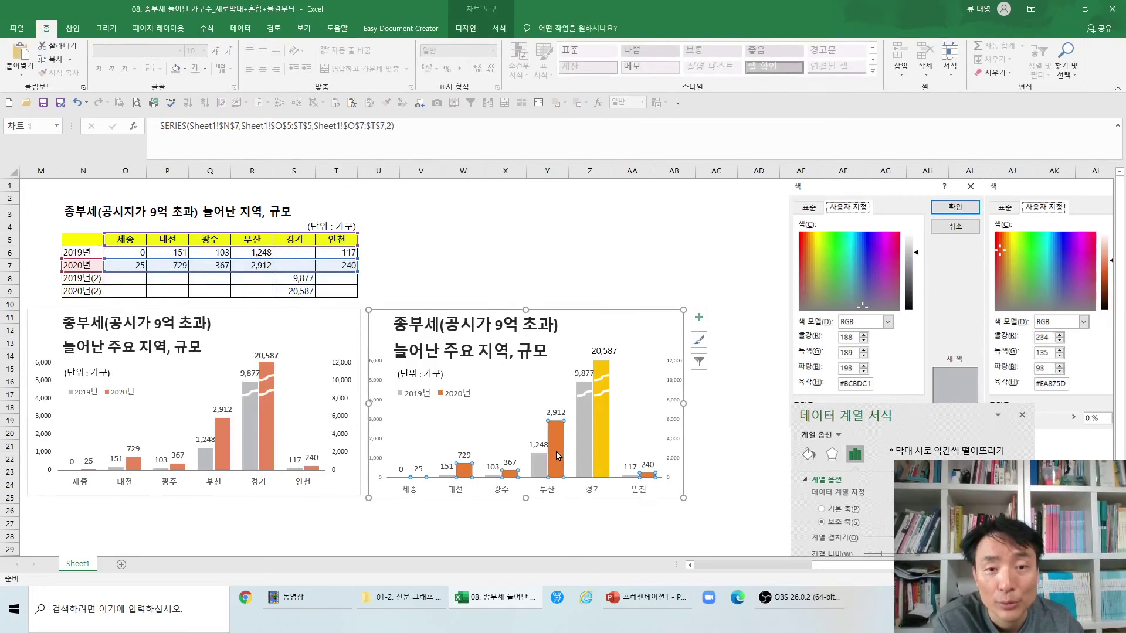
left_click(499, 28)
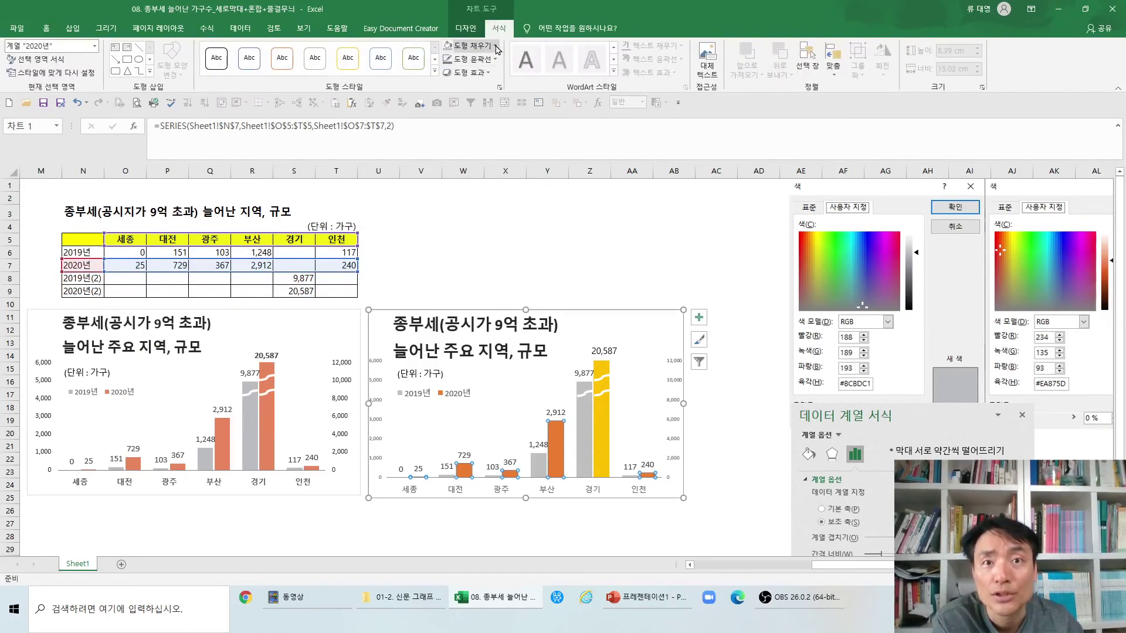
left_click(496, 46)
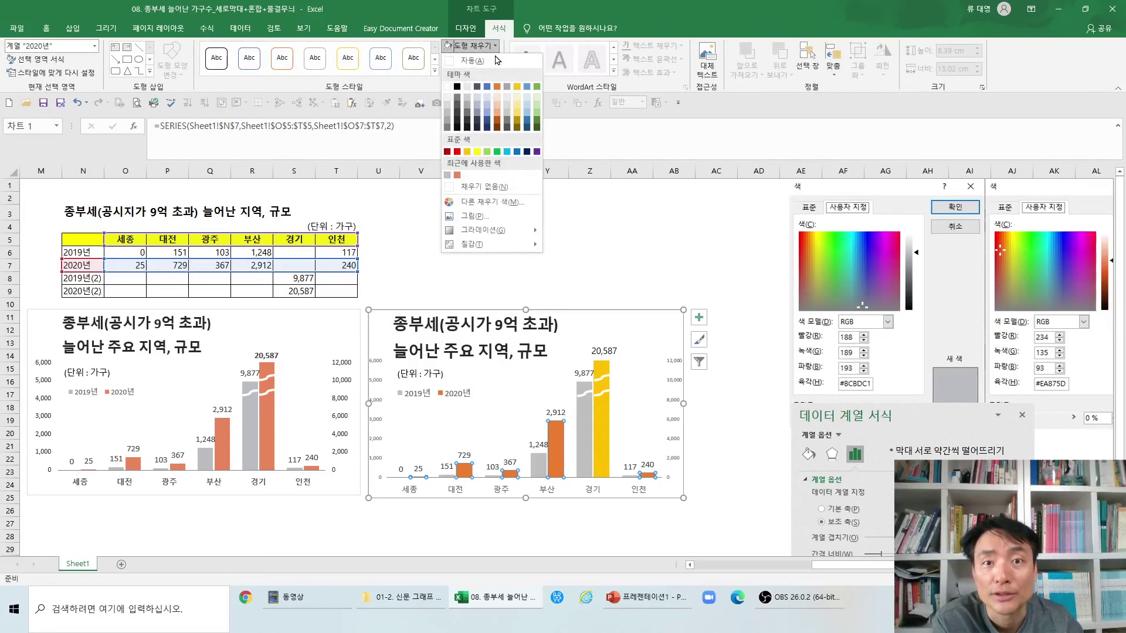
left_click(476, 203)
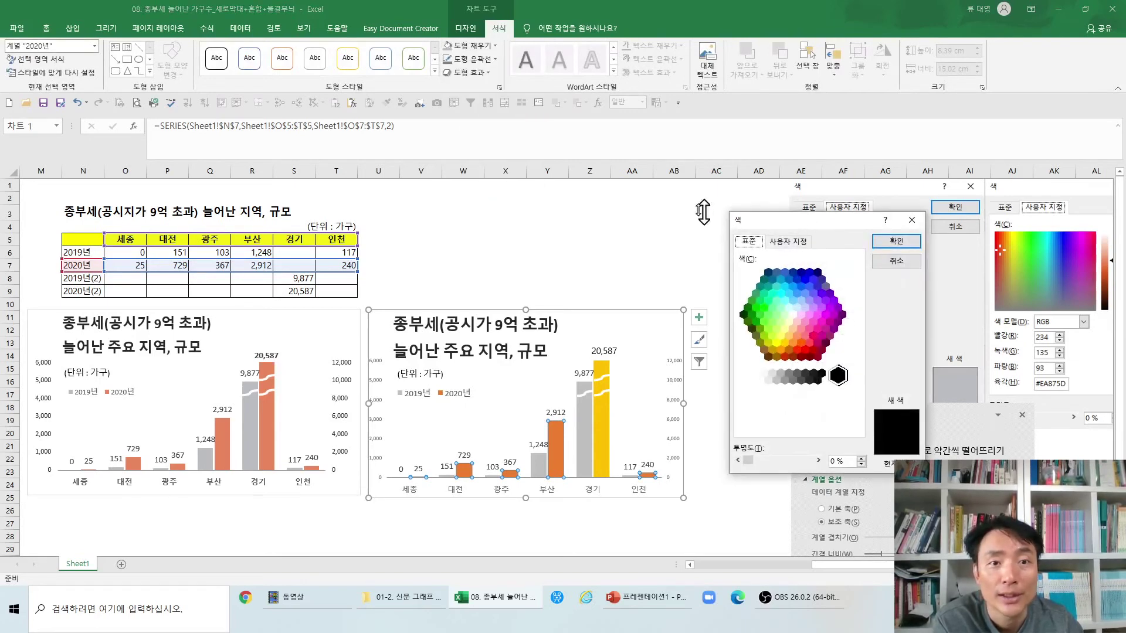
left_click(790, 227)
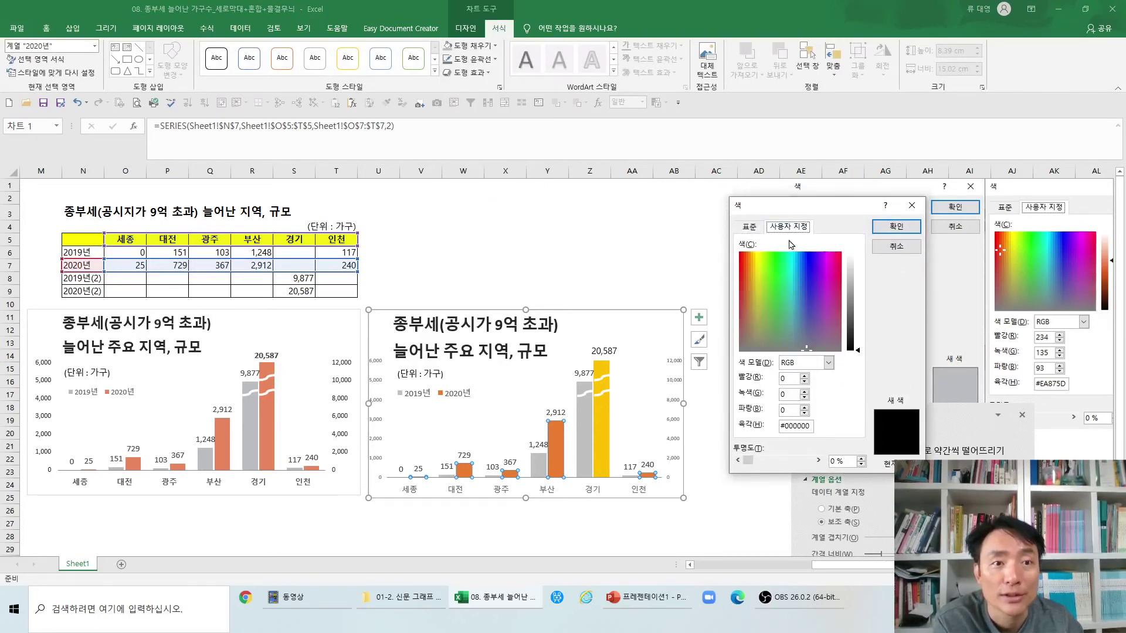
double_click(780, 378)
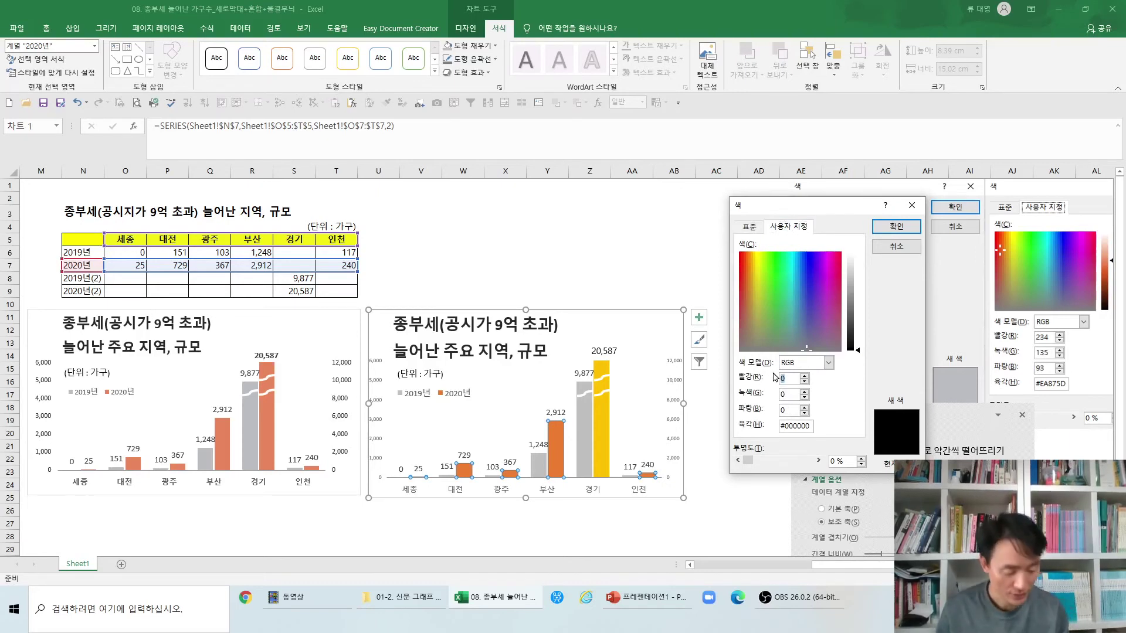
type("234")
type("135")
key("Tab")
type("93")
left_click(896, 227)
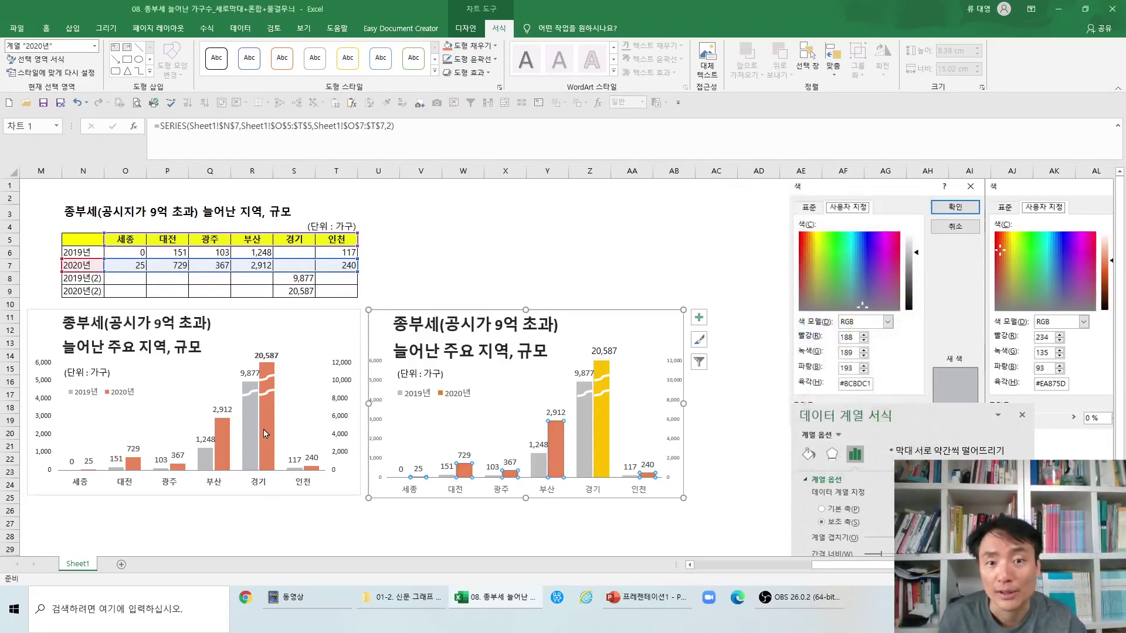
- Fill the yellow 경기 column of the 2020년(2) series in the new chart with RGB 234, 135, 93
left_click(604, 442)
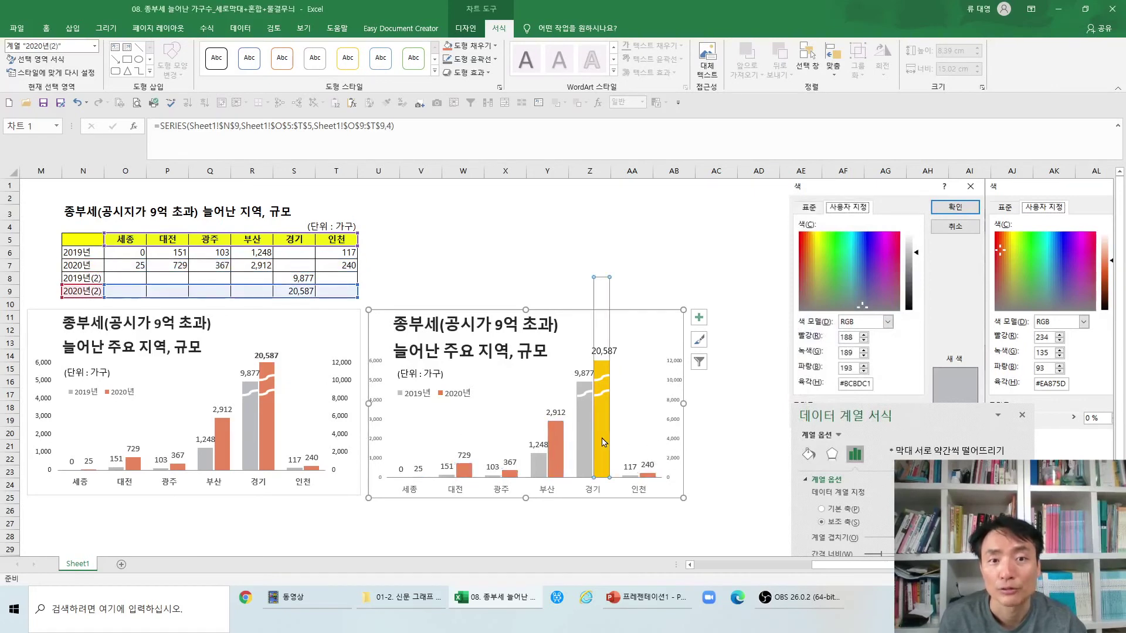
left_click(492, 47)
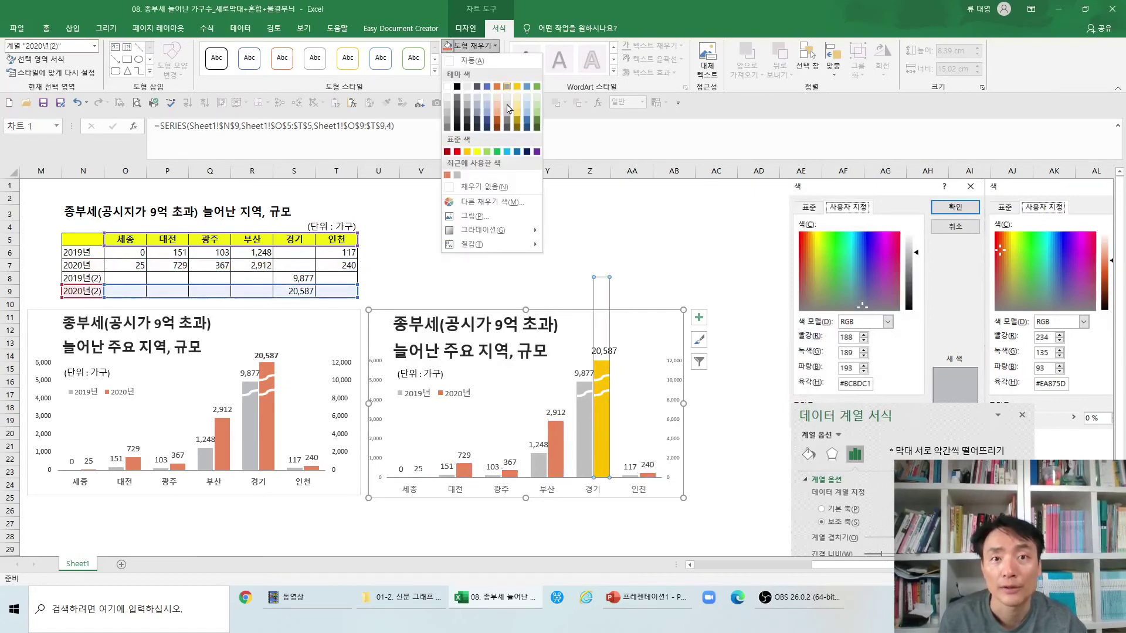
left_click(507, 203)
left_click(792, 238)
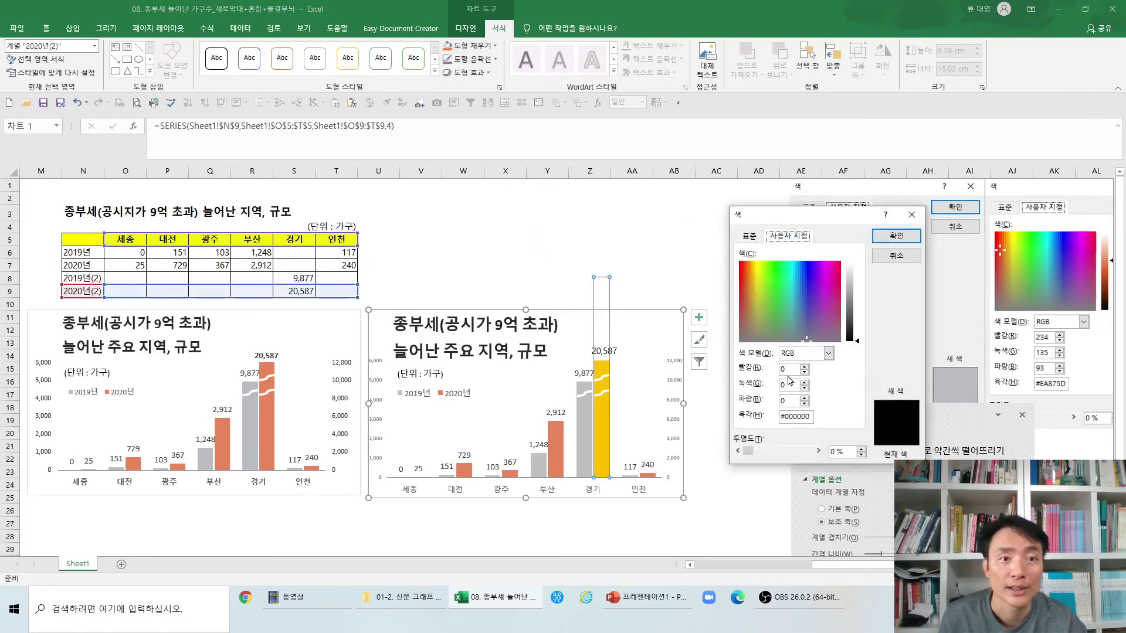
type("234")
key("Tab")
type("135")
key("Tab")
type("93")
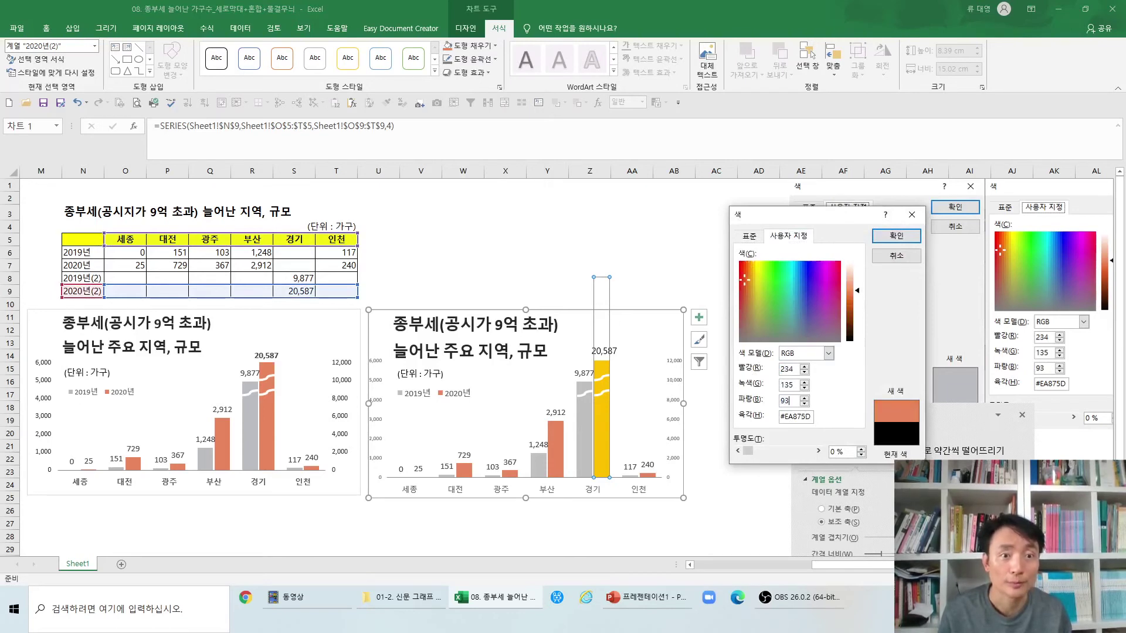
key("Return")
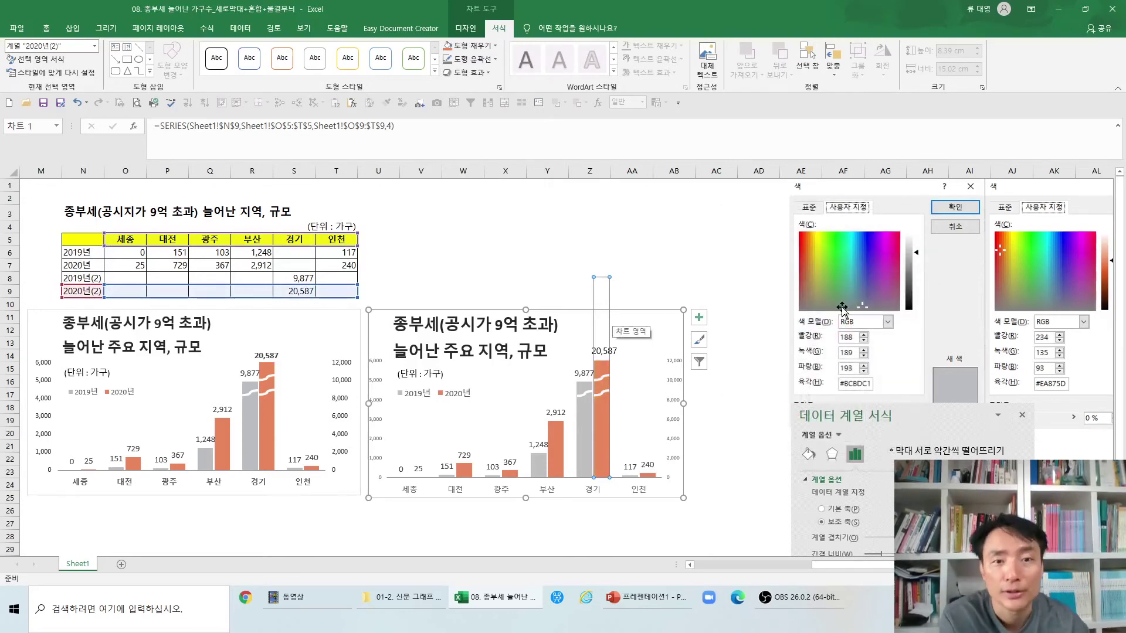
left_click(759, 420)
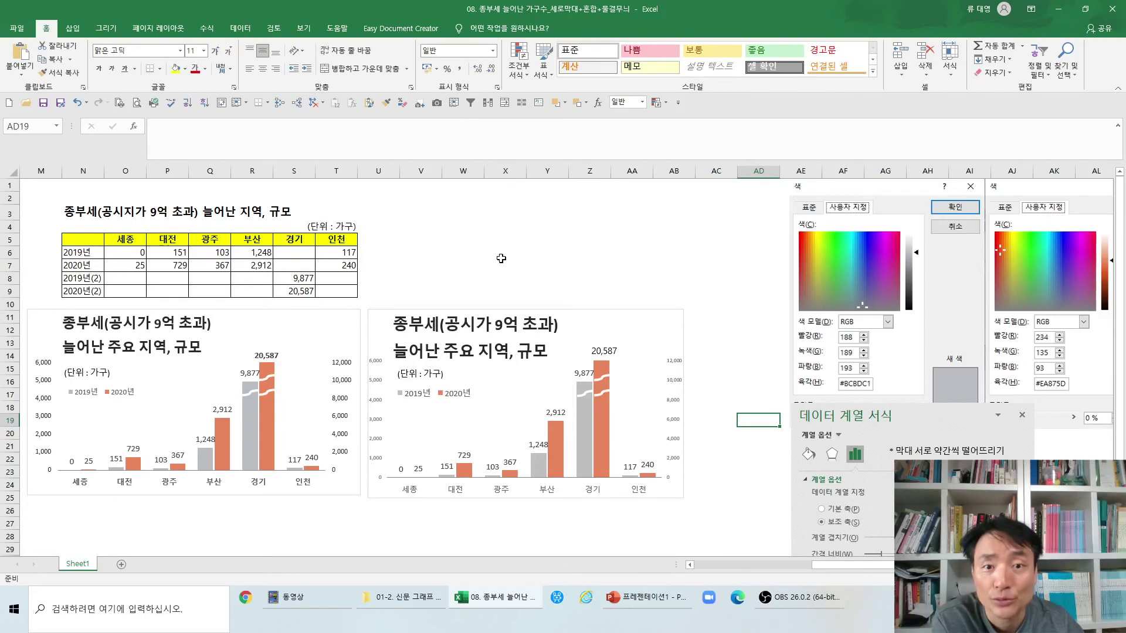
- Hide the labels of both vertical axes in the new chart by setting their font color to white
left_click(373, 424)
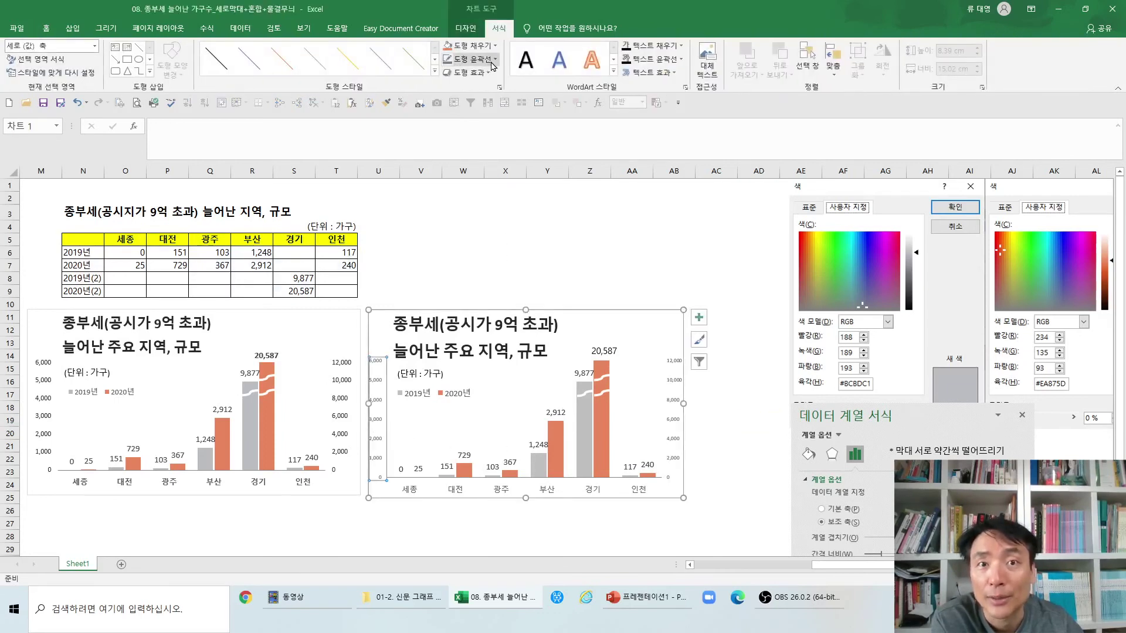
left_click(47, 28)
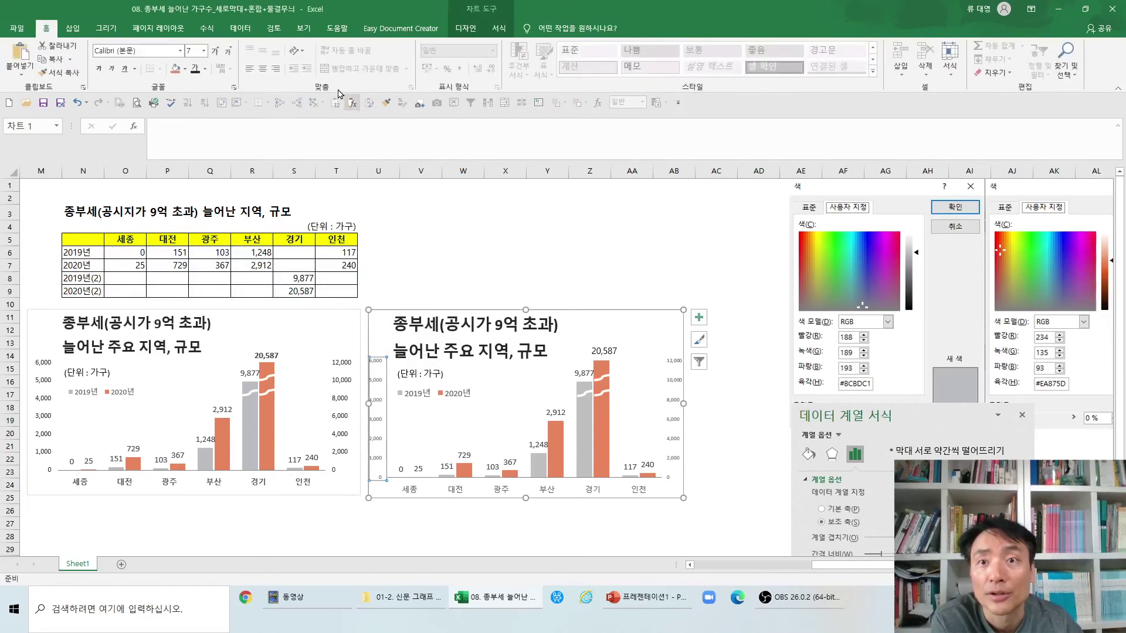
left_click(204, 70)
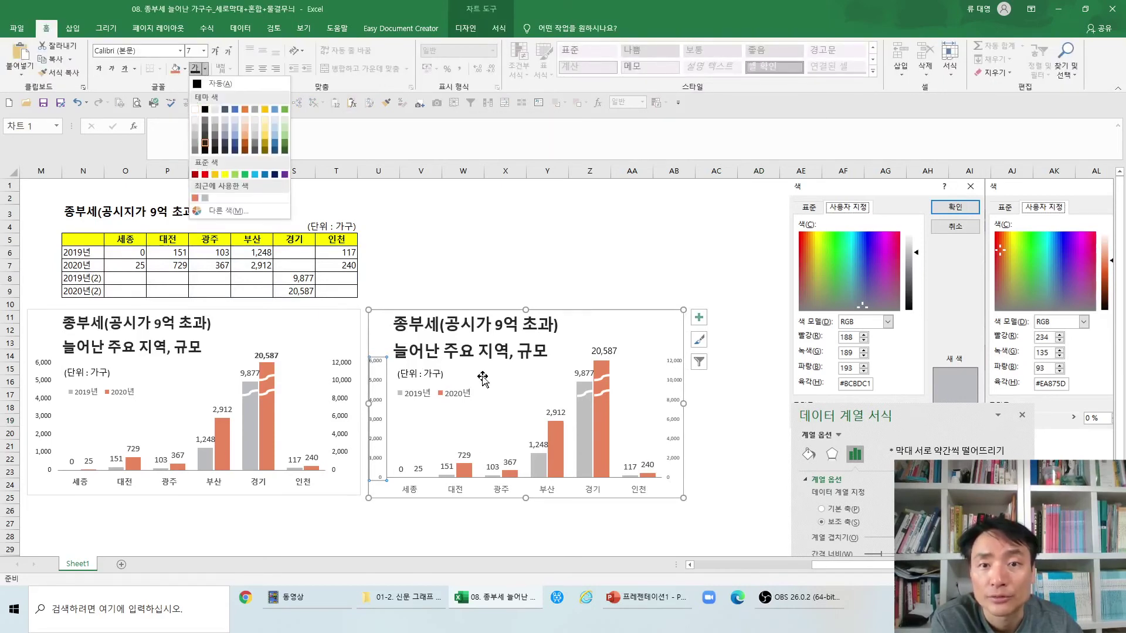
left_click(197, 109)
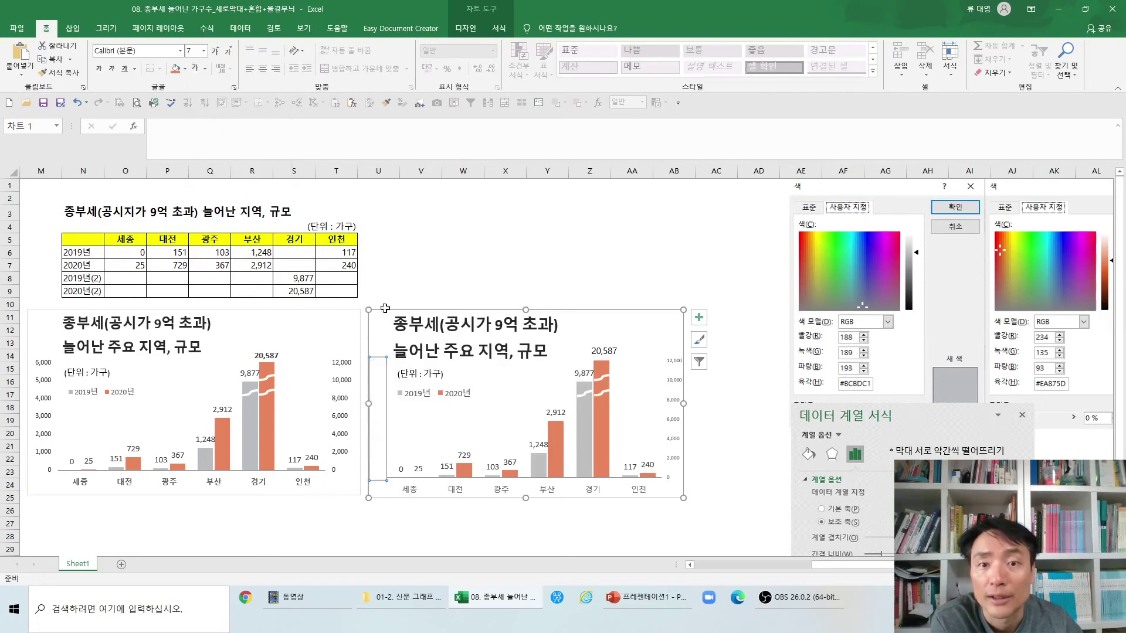
left_click(678, 382)
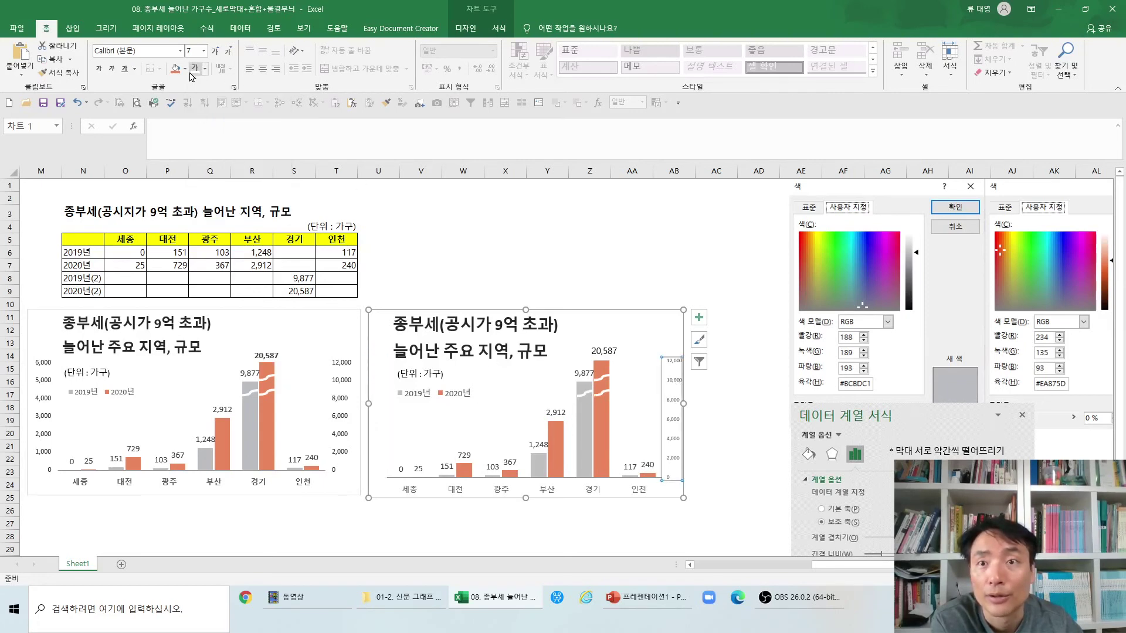
left_click(732, 464)
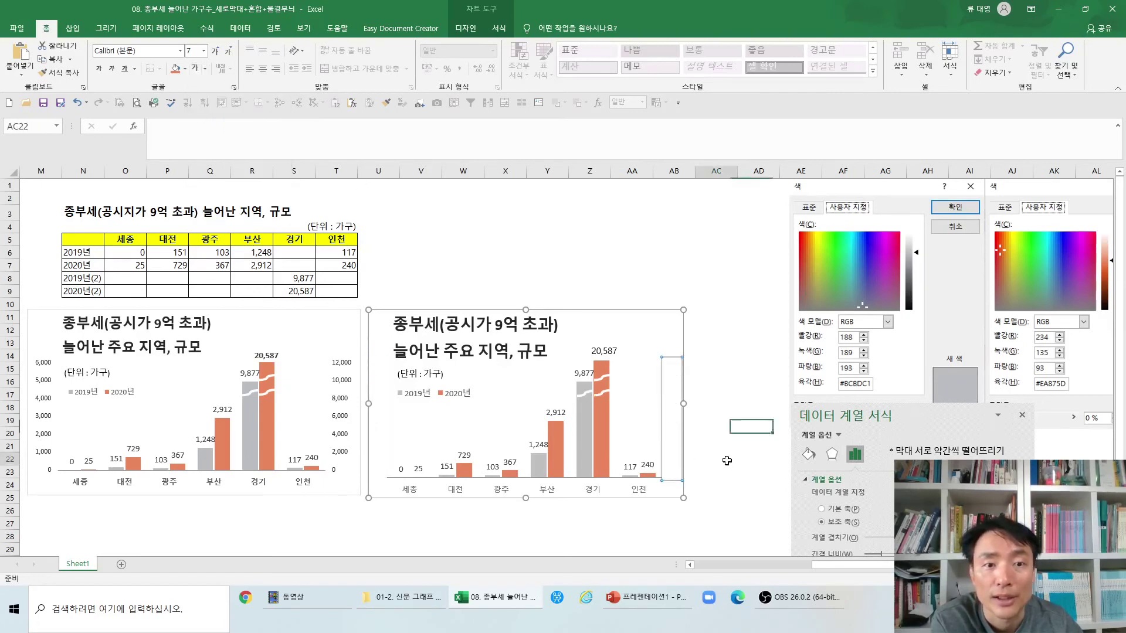
left_click(632, 434)
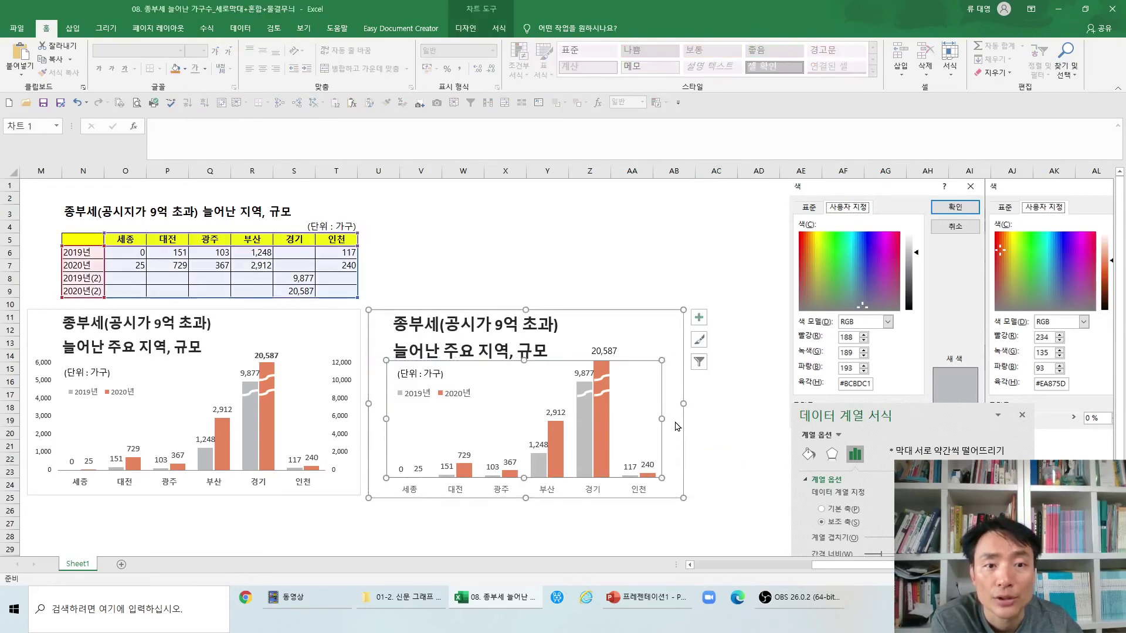
left_click(552, 531)
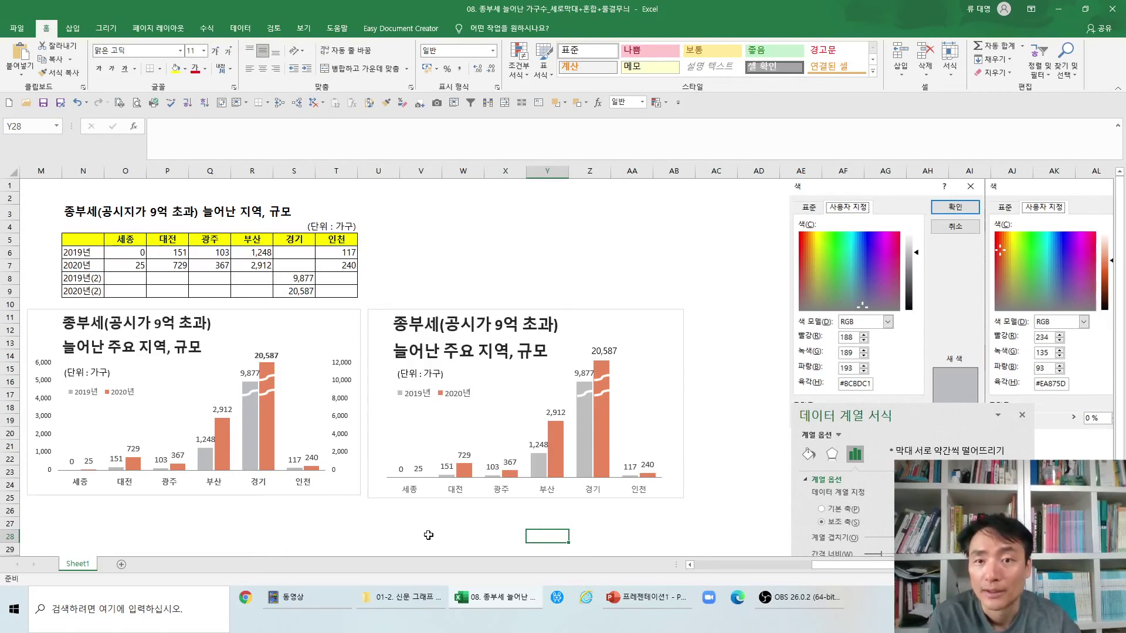
left_click(339, 420)
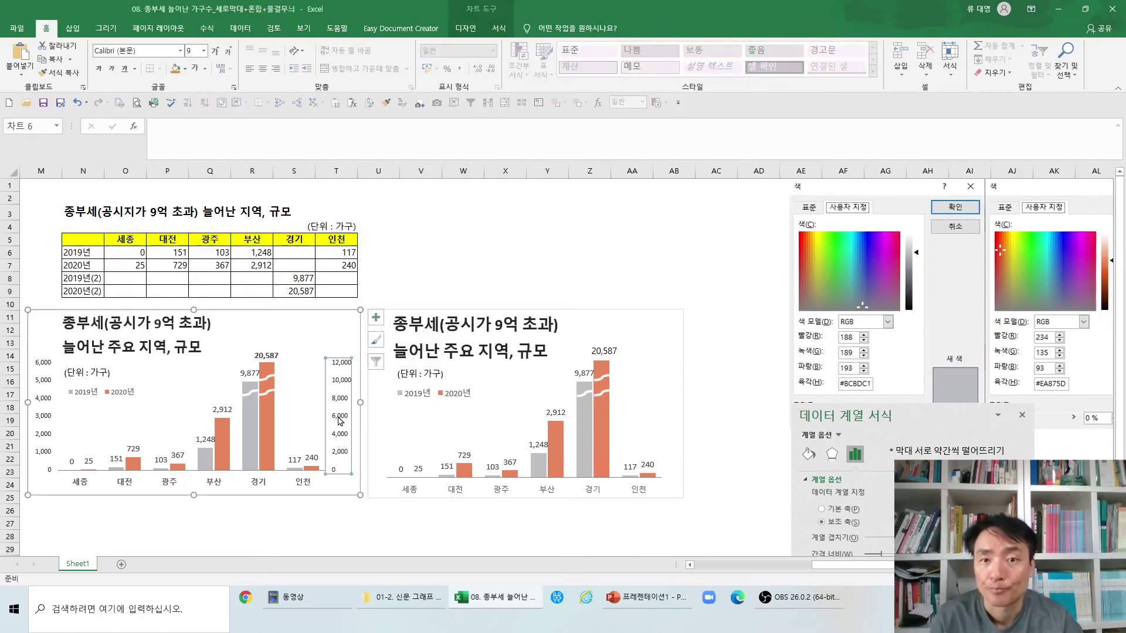
left_click(463, 253)
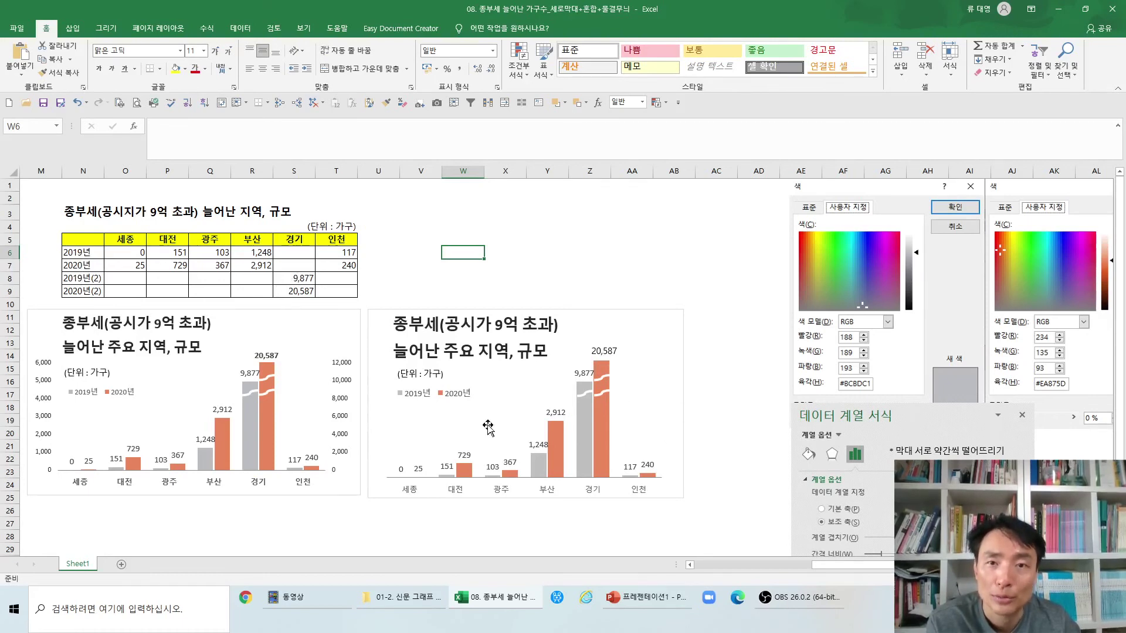
left_click(606, 436)
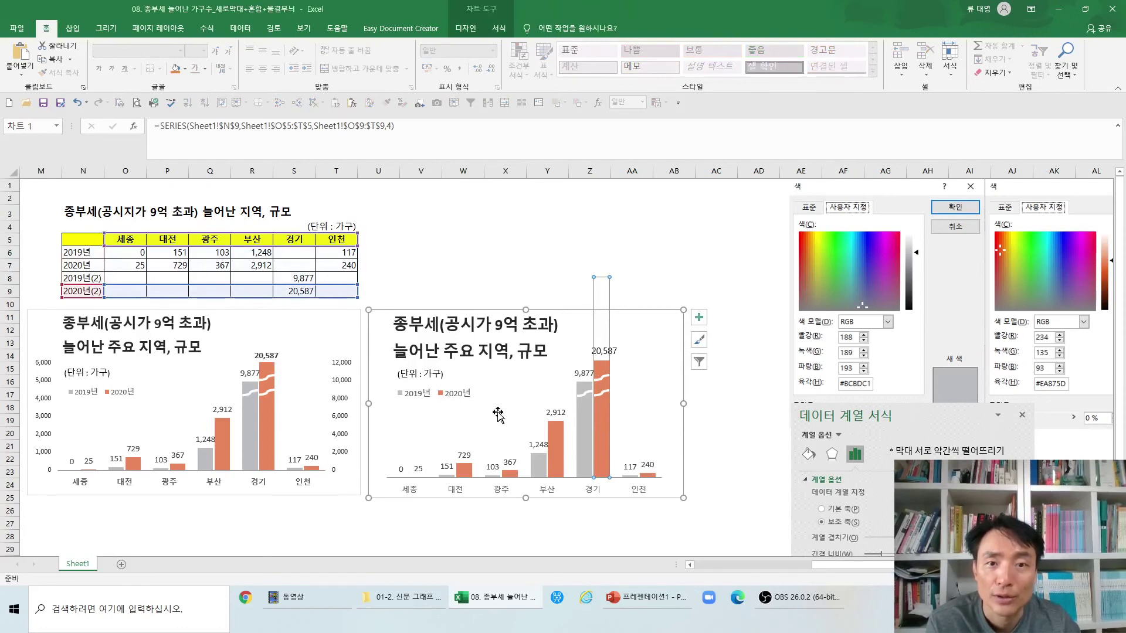
left_click(380, 440)
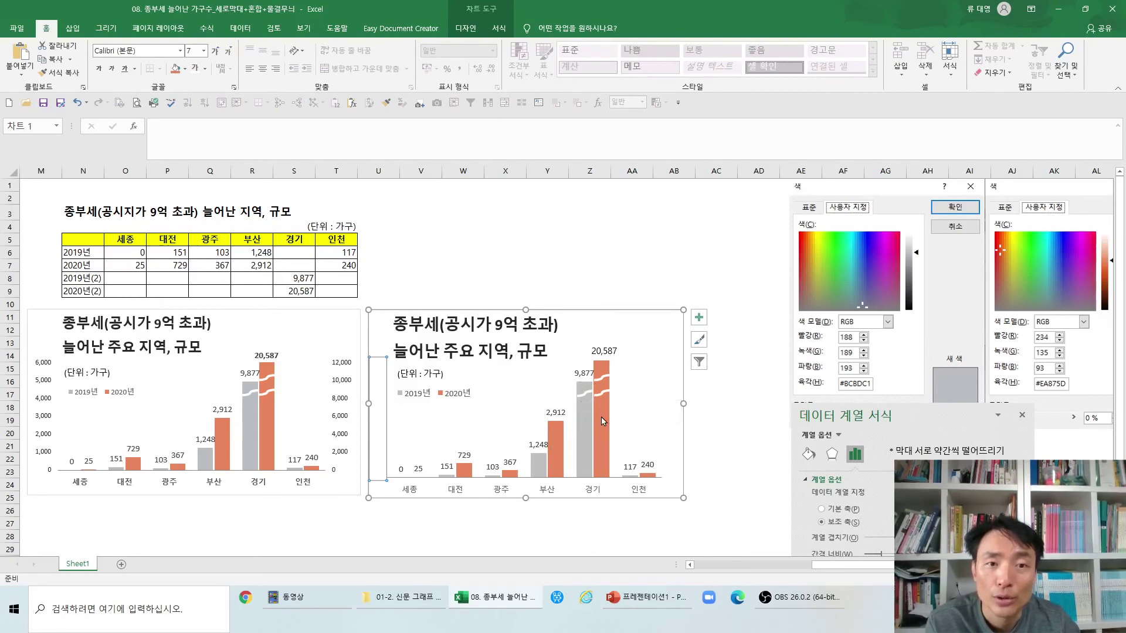
left_click(596, 387)
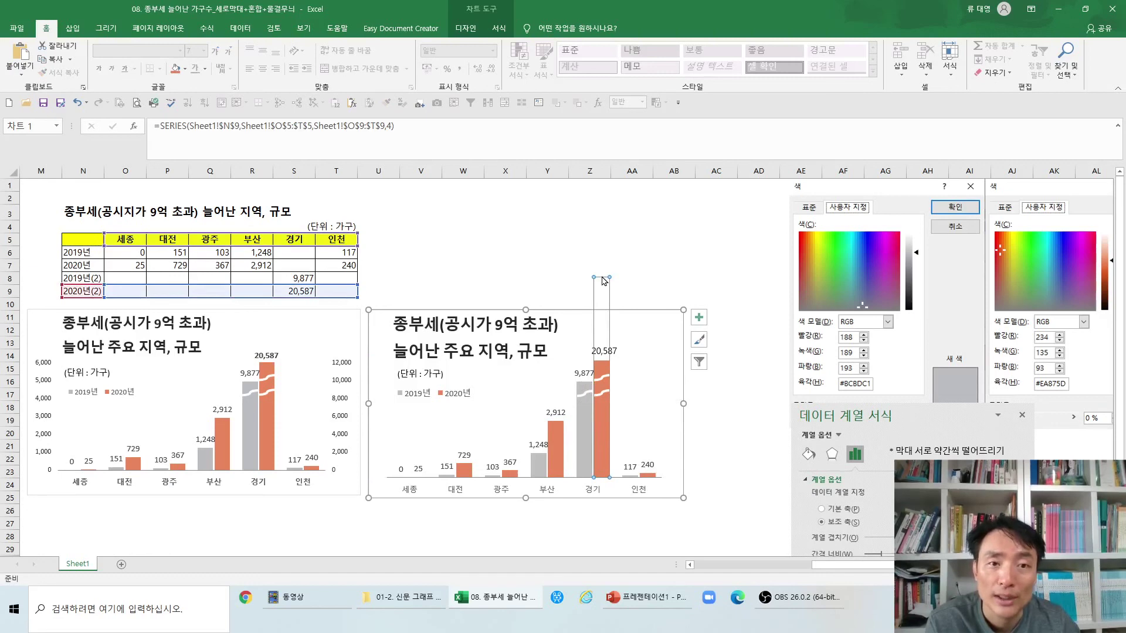
left_click(668, 375)
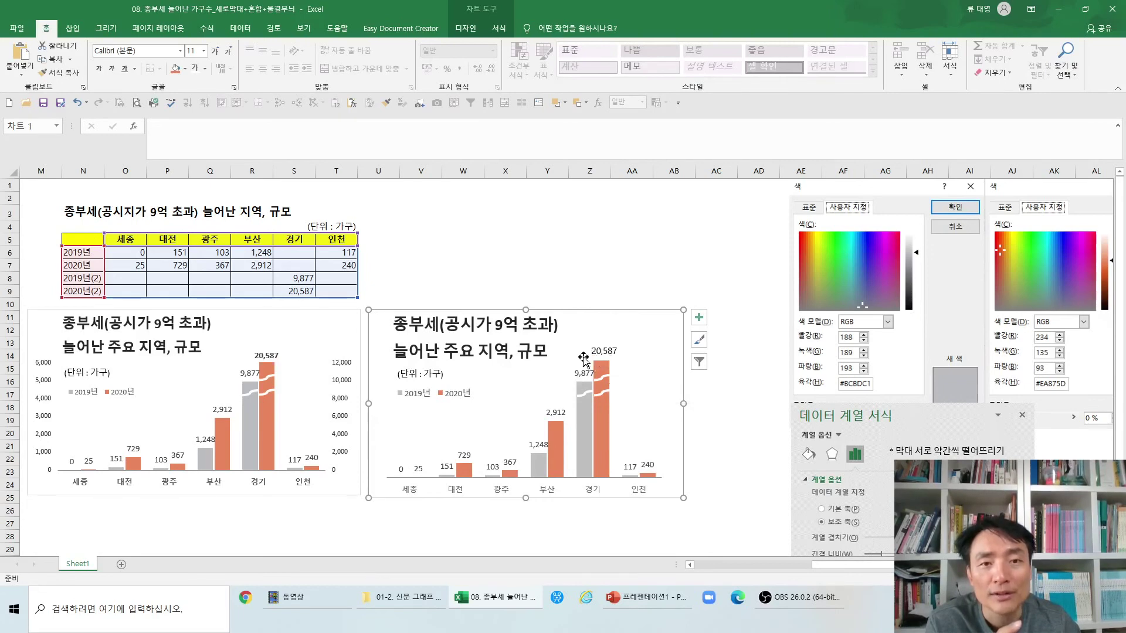
- Test the new chart's label linked to cell S9 by changing the cell to +20587+1000, and undo the edit
left_click(609, 350)
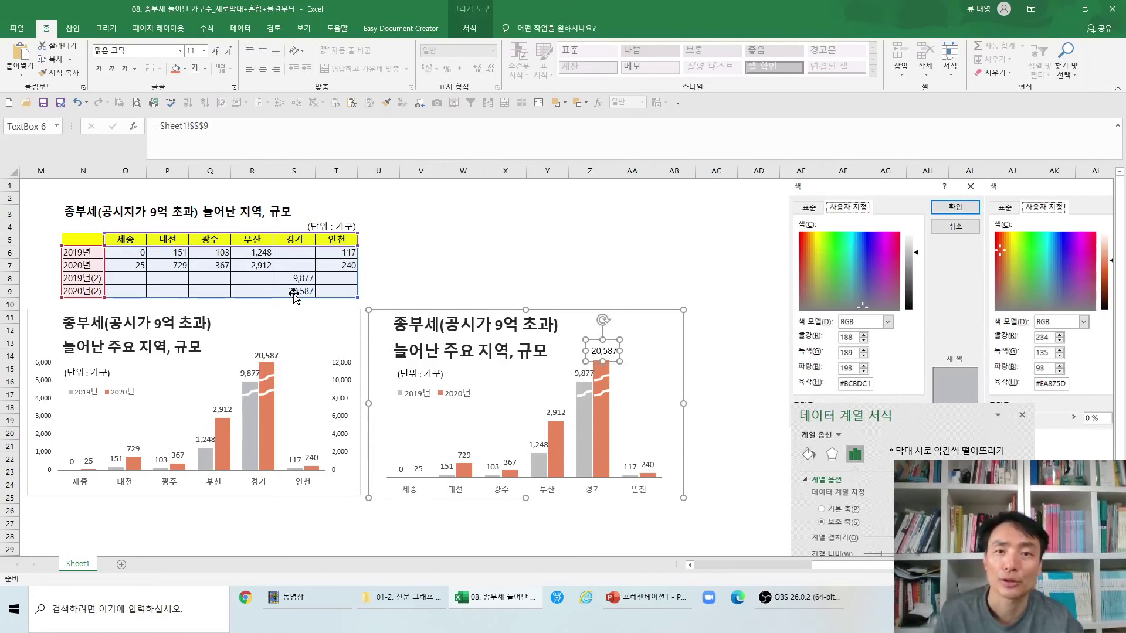
left_click(428, 269)
left_click(296, 292)
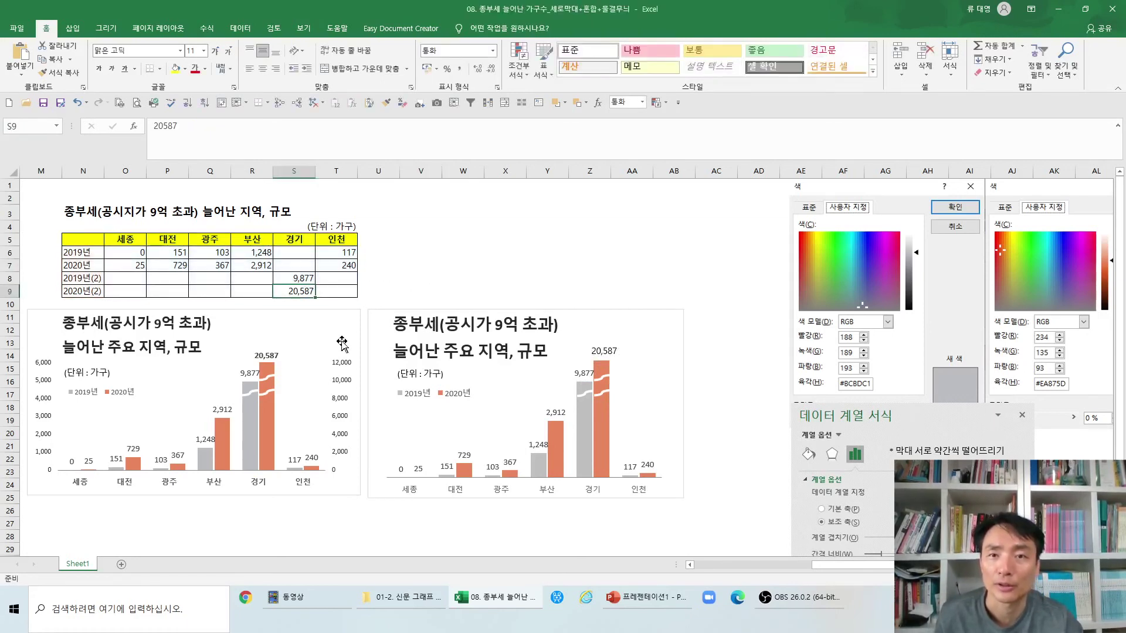
key("F2")
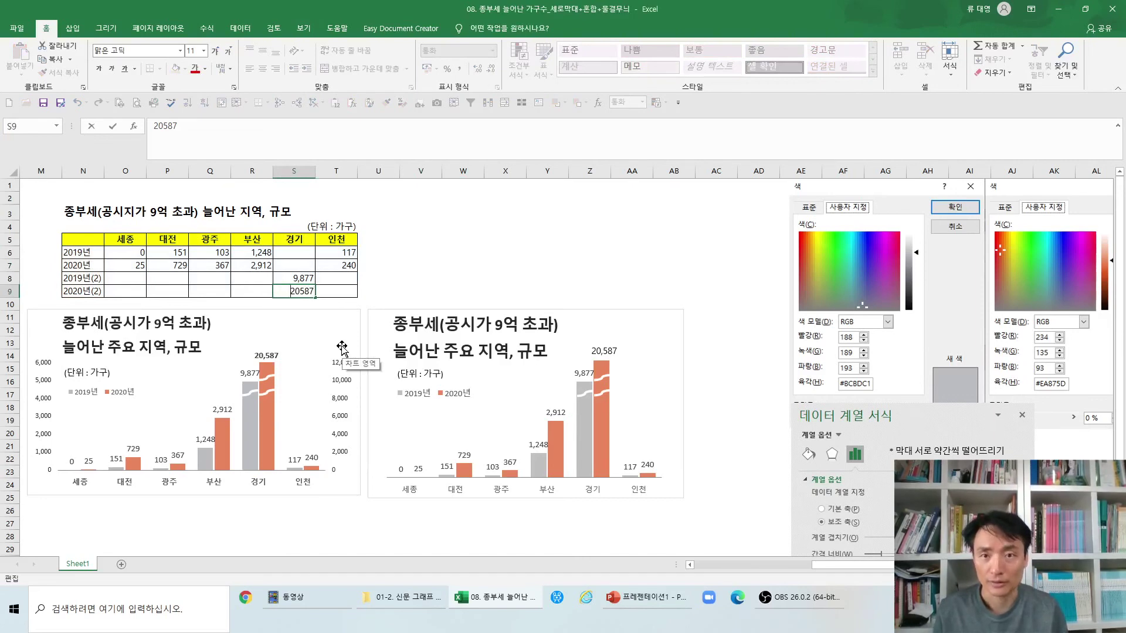
type("+")
type("-")
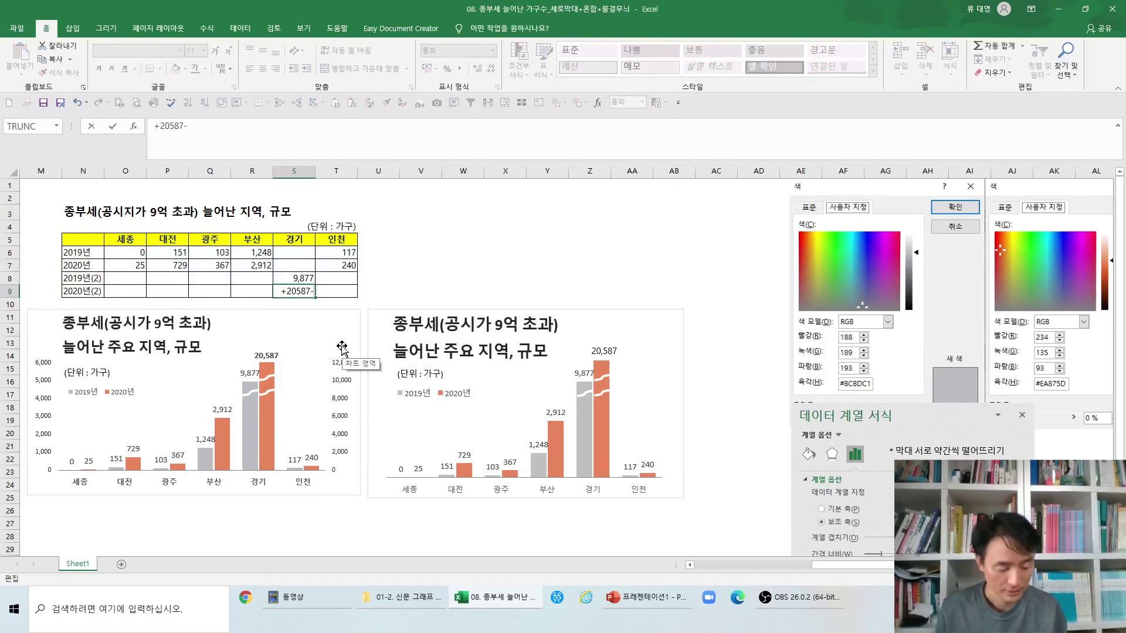
key("BackSpace")
type("+1000")
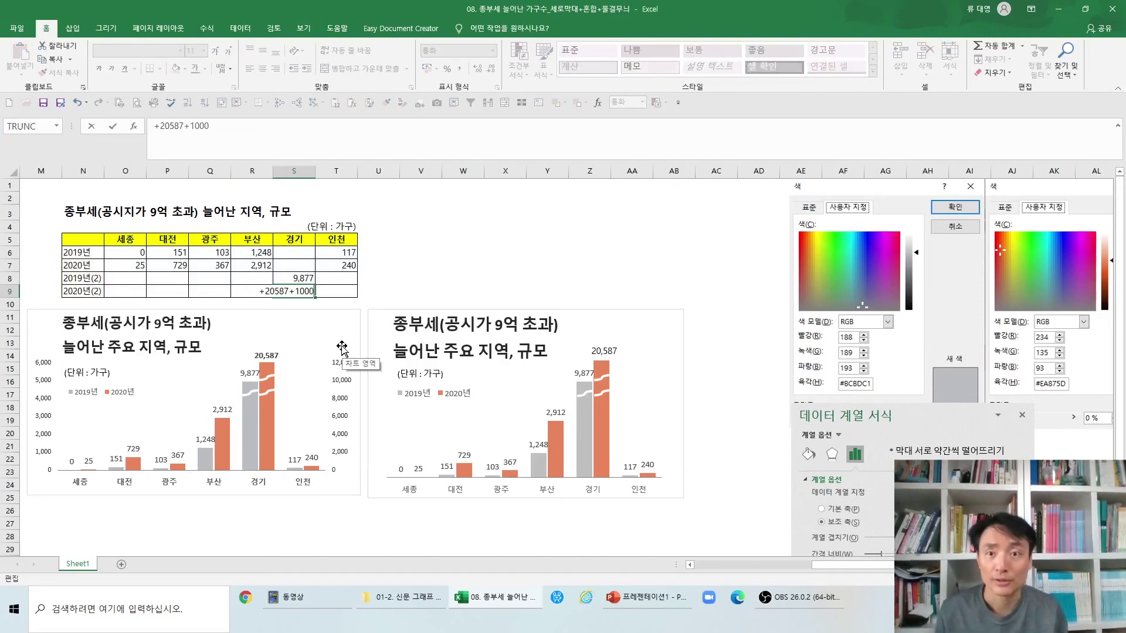
key("Return")
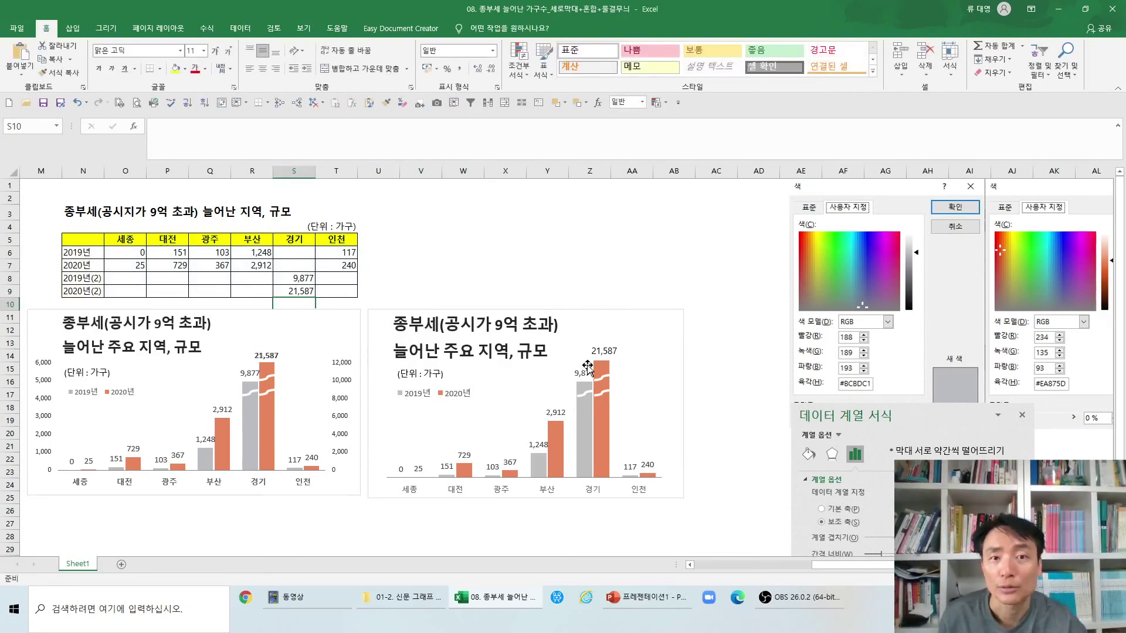
key("ctrl+z")
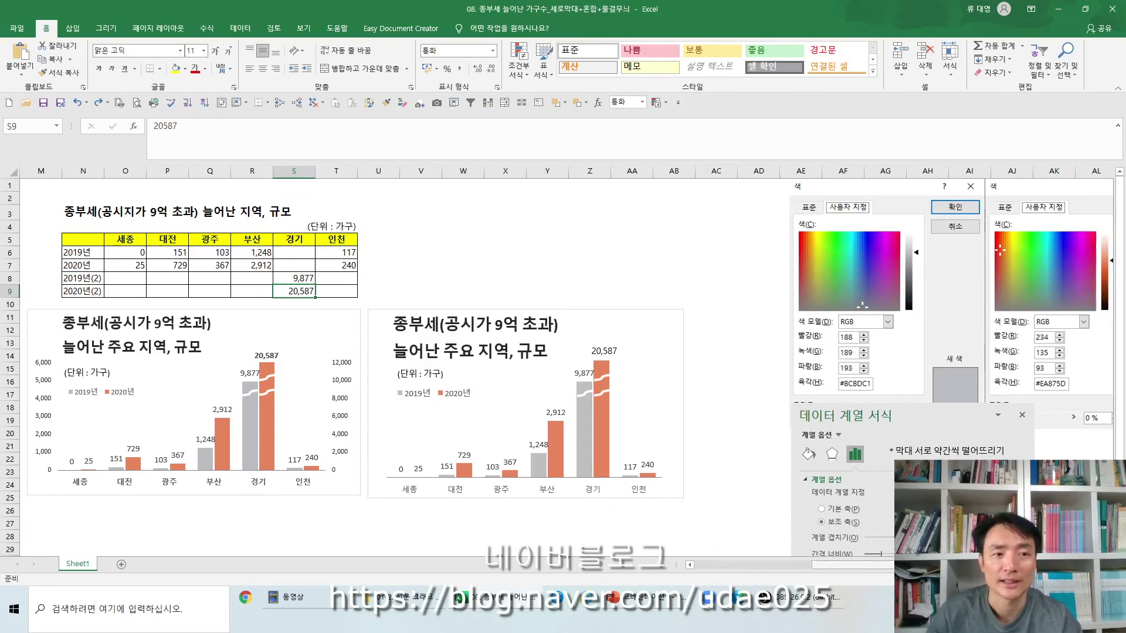
scroll(241, 538, "left", 6)
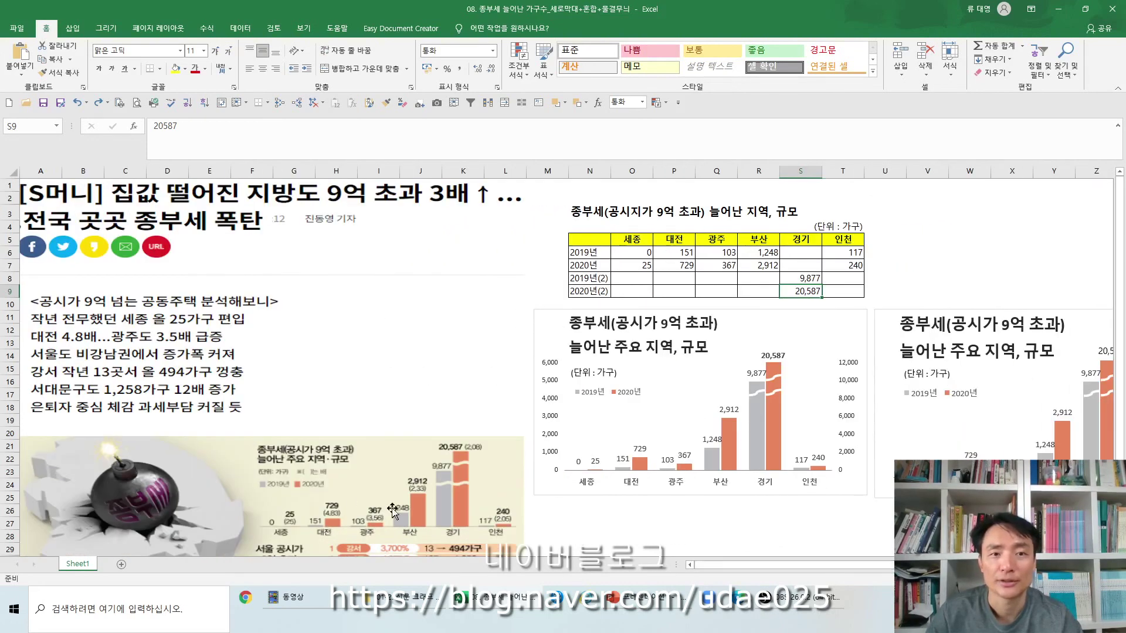